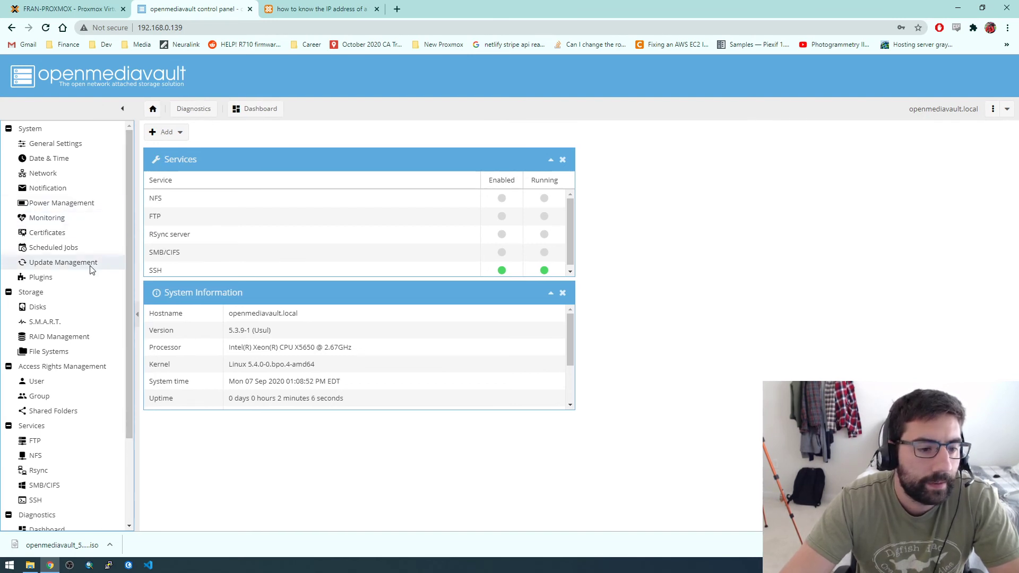
Show the storage disks in openmediavault and widen the Serial Number and Model columns to inspect the QEMU hard disk's capacity.
click(38, 306)
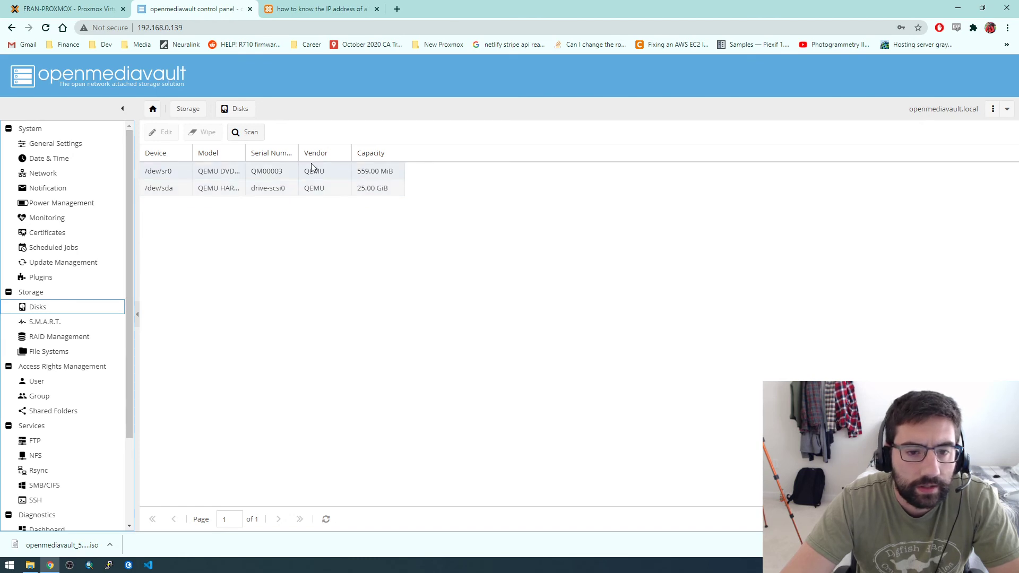
drag(298, 153, 348, 154)
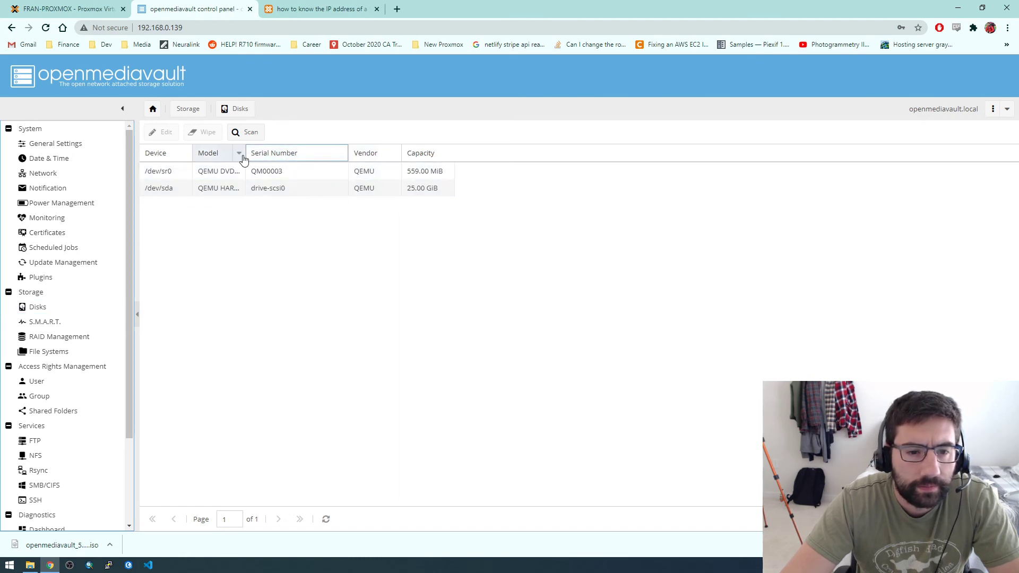
drag(245, 153, 282, 155)
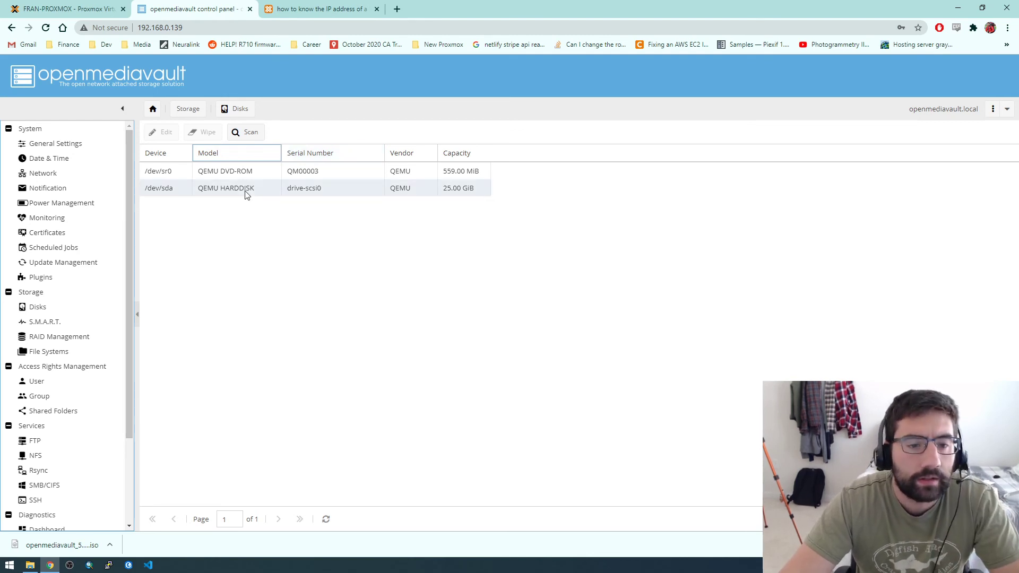
click(454, 191)
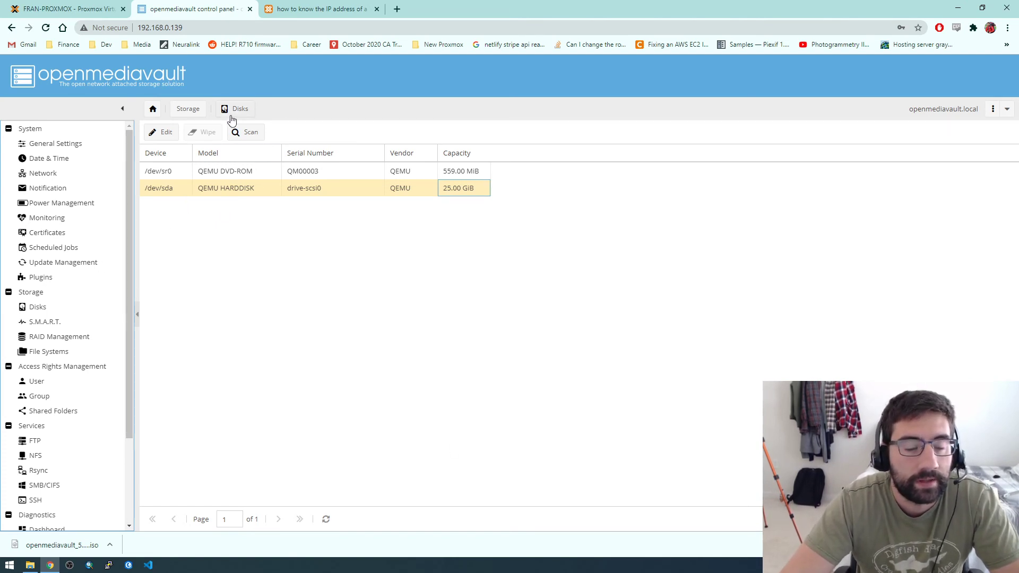
Open the bookmarked guide "Proxmox Physical Disk to VM – Only 2 Commands!" in a new browser tab.
click(97, 9)
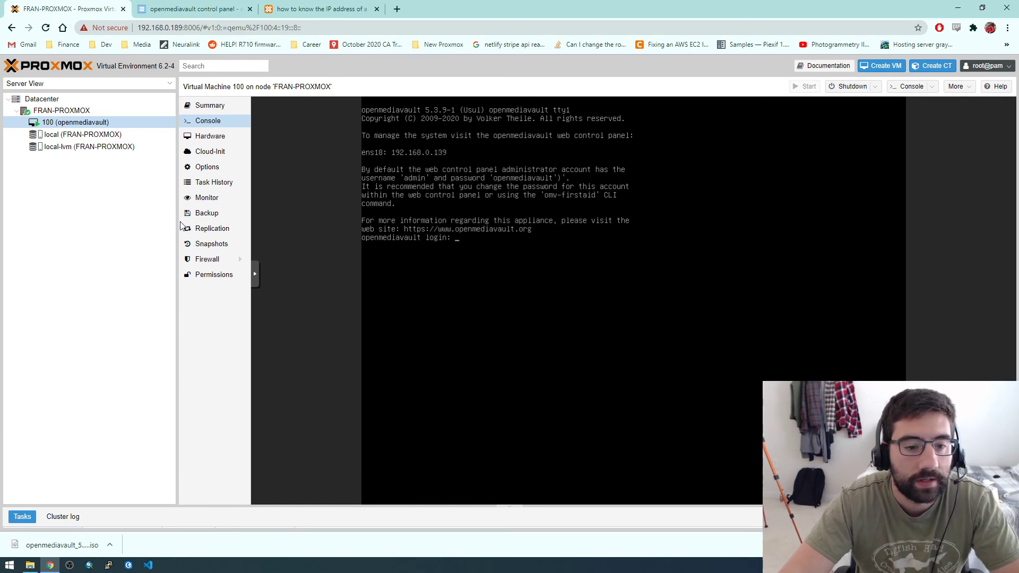
drag(178, 225, 181, 228)
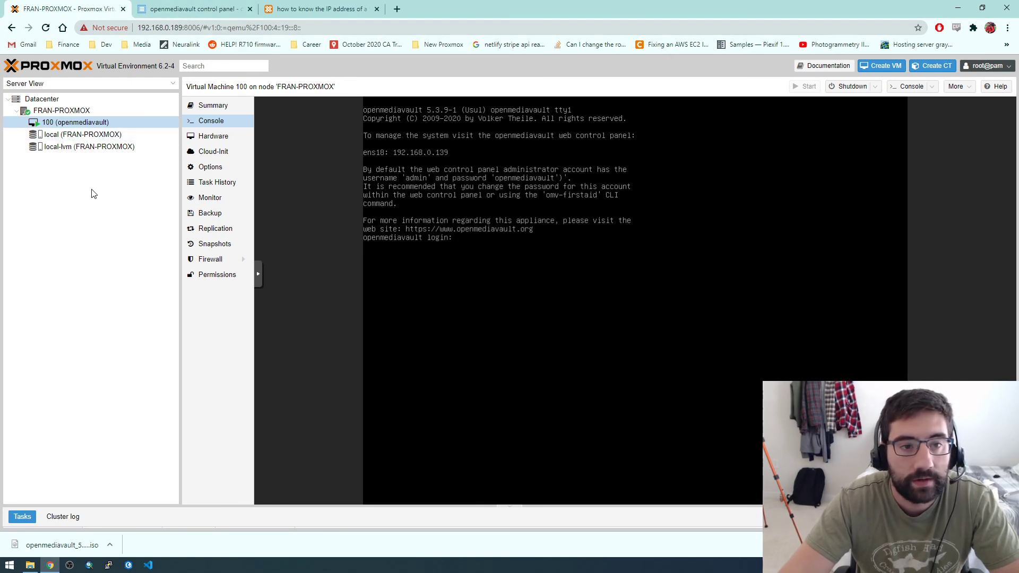
click(397, 9)
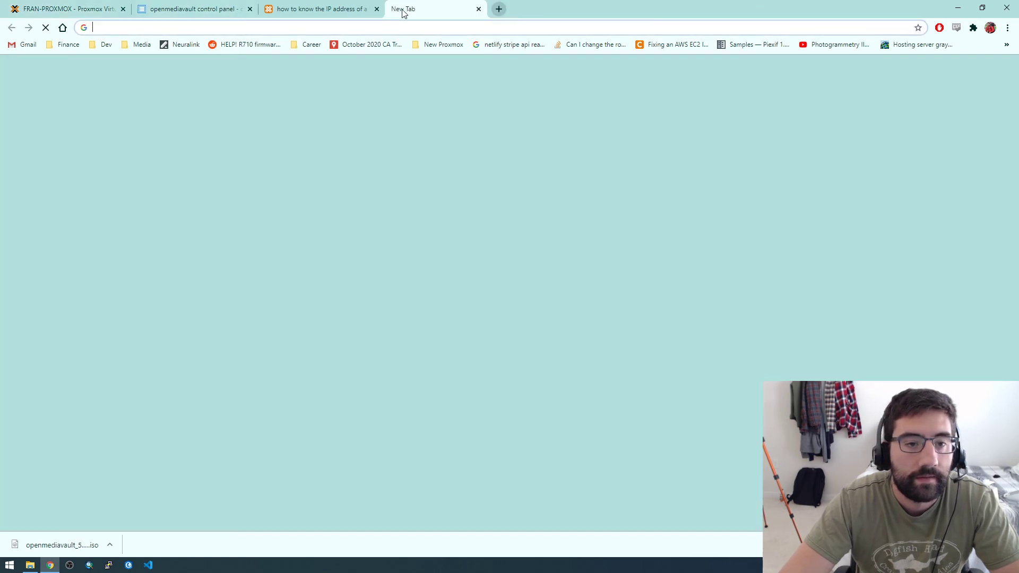
click(106, 45)
mouse_move(118, 65)
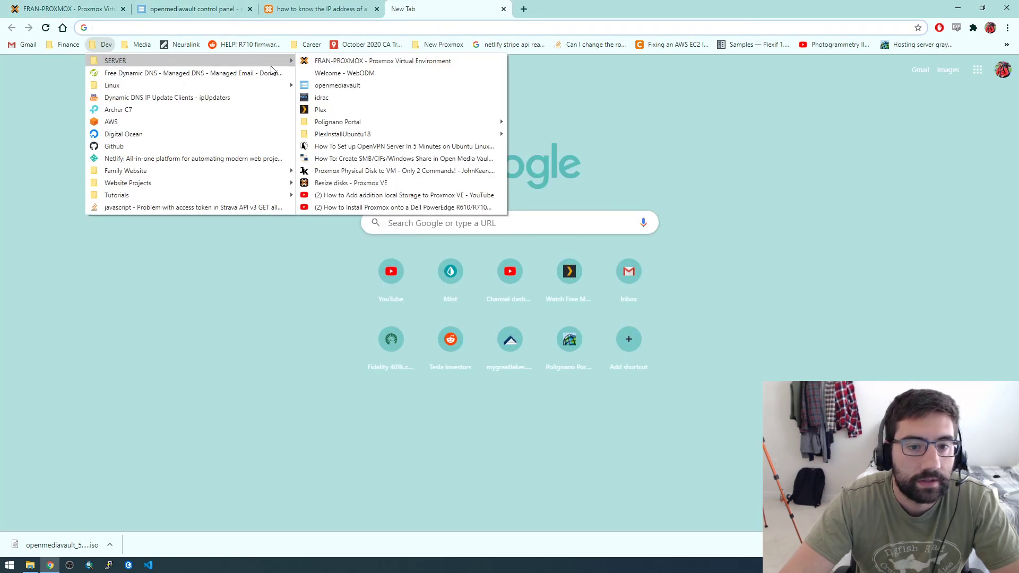
click(358, 174)
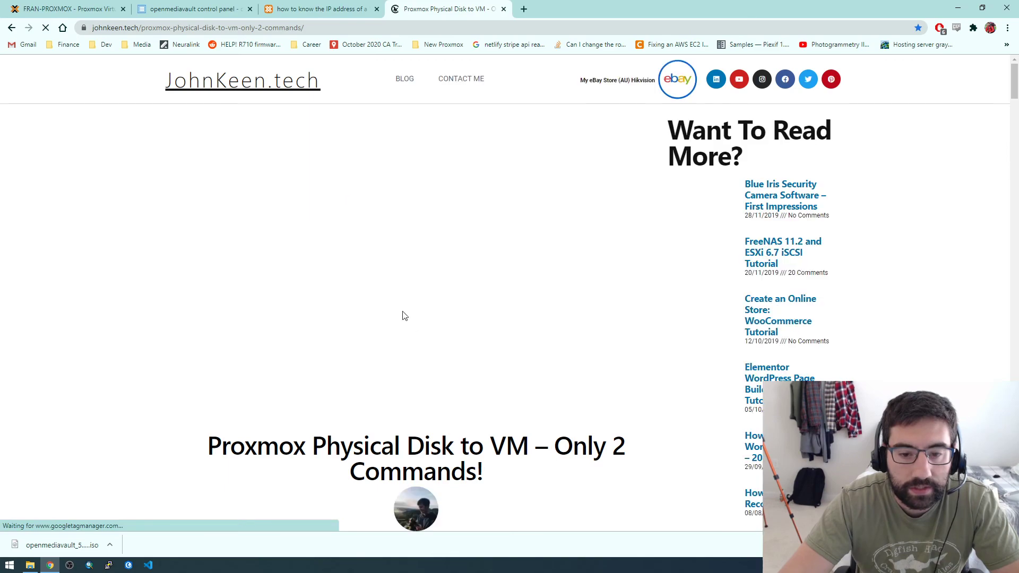
Copy the command "ls /dev/disk/by-id/" from the guide's section on finding the disk in the Proxmox terminal.
scroll(422, 343, down, 5)
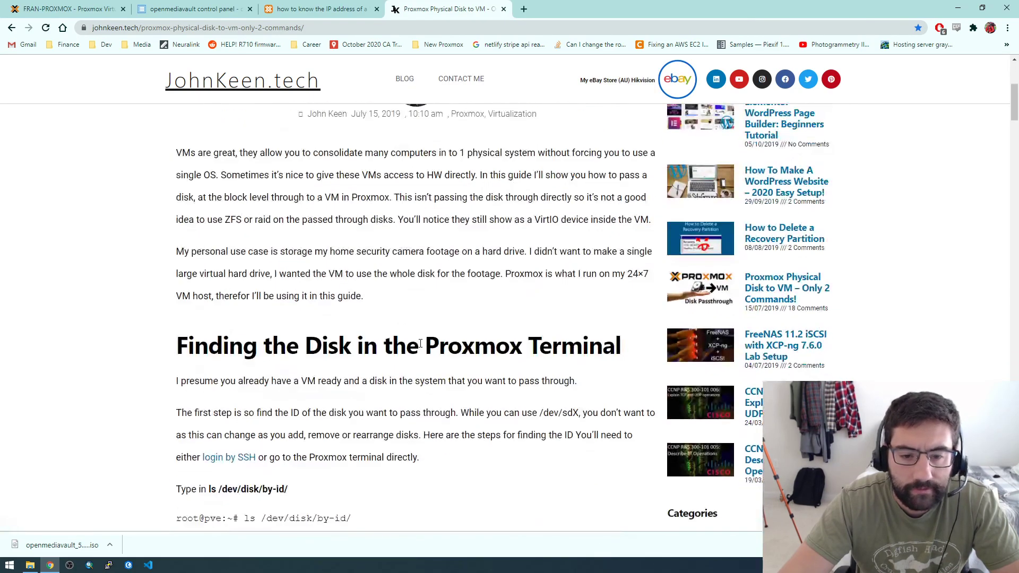
scroll(421, 343, down, 4)
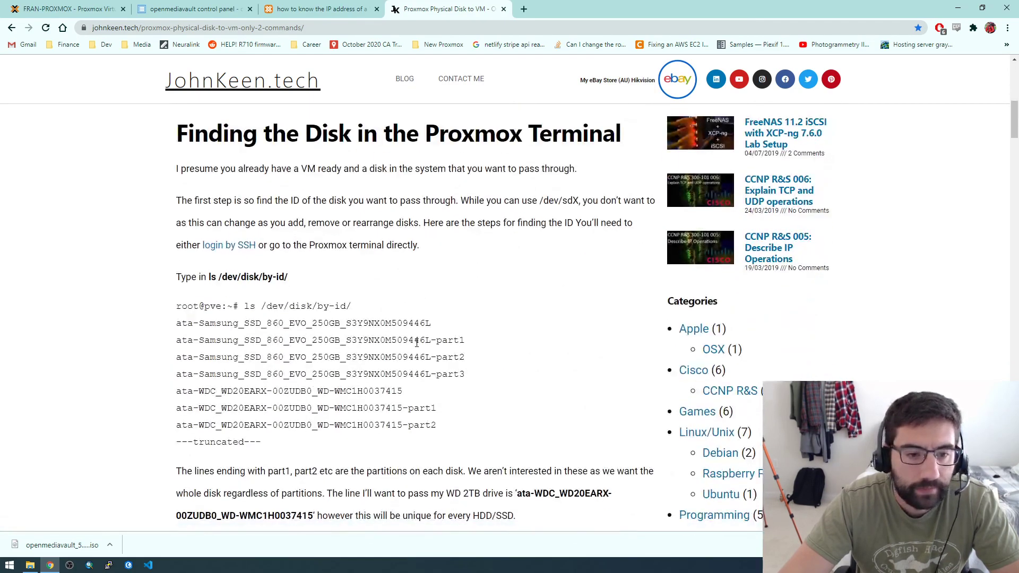
drag(208, 277, 289, 280)
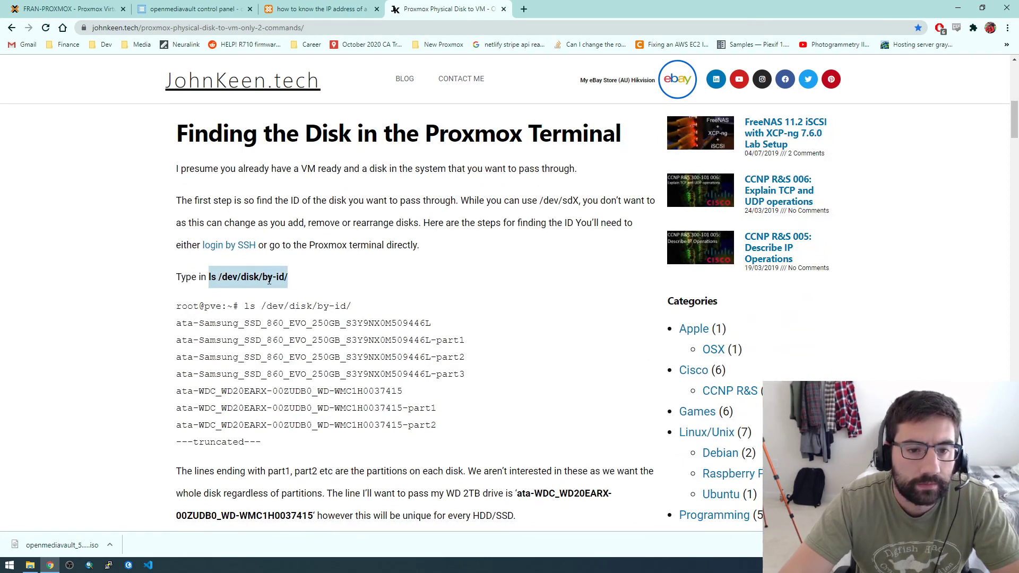
right_click(269, 280)
click(291, 289)
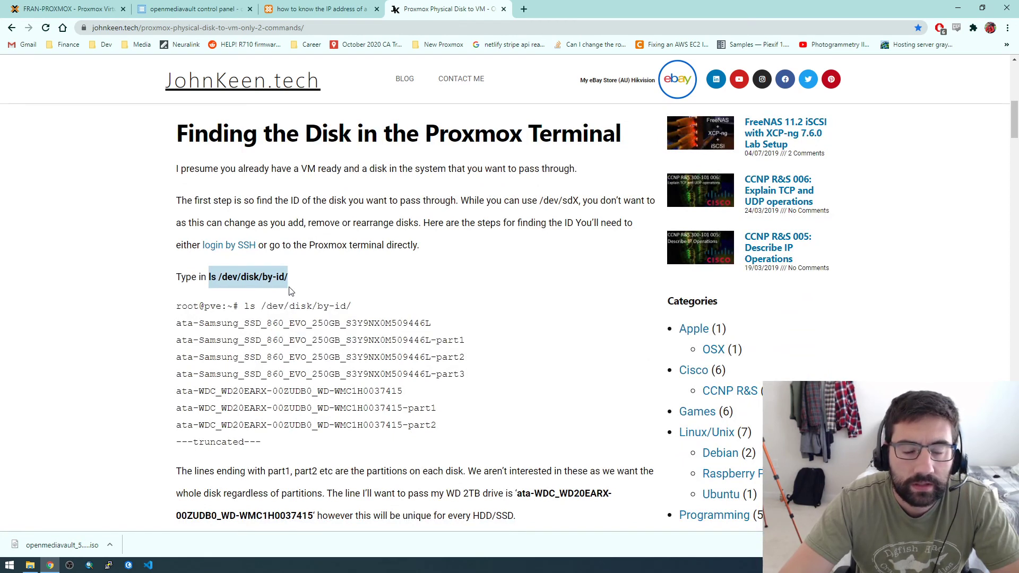
Run "ls /dev/disk/by-id/" in the shell of the FRAN-PROXMOX node.
click(91, 10)
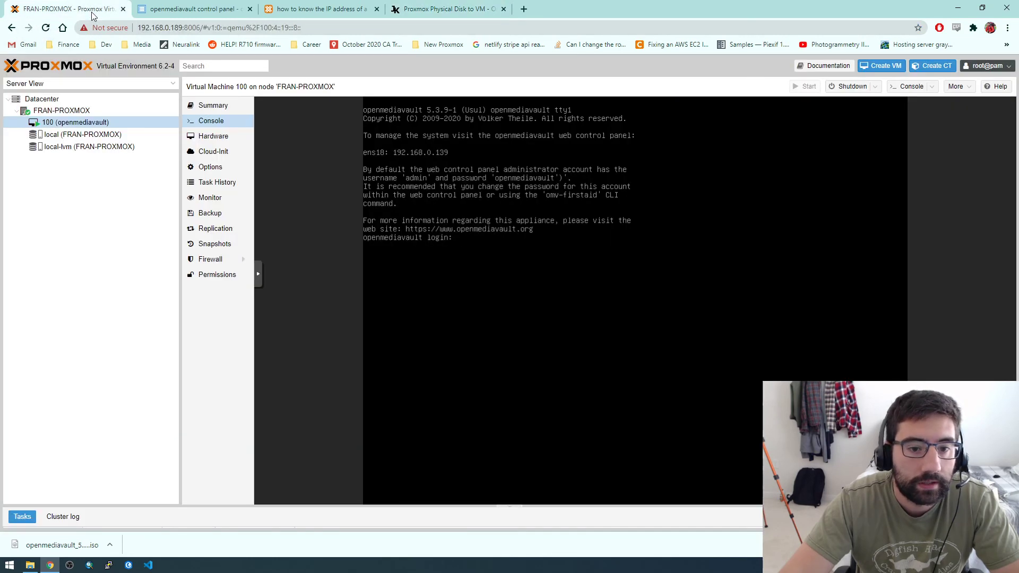
click(80, 112)
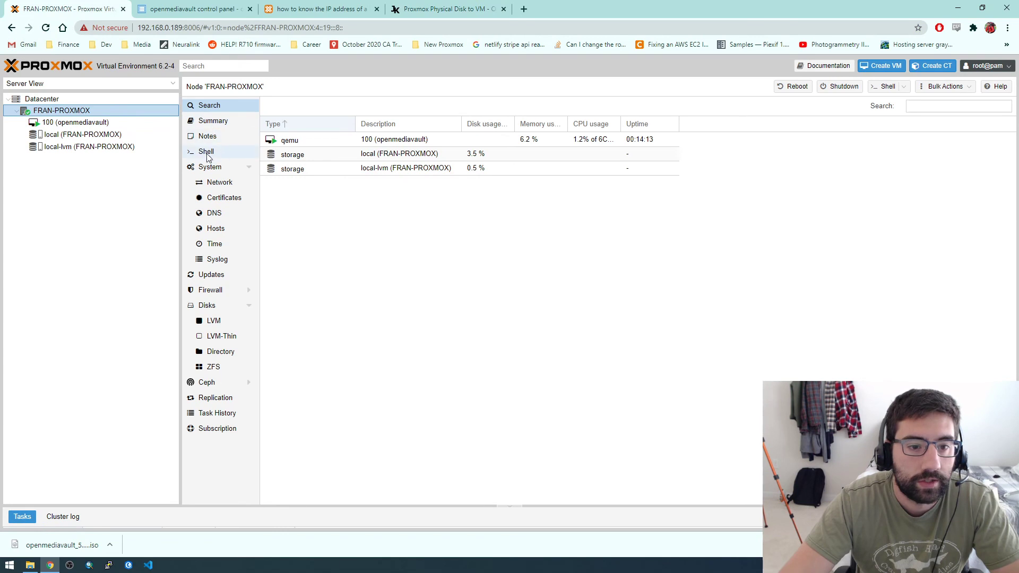
click(206, 153)
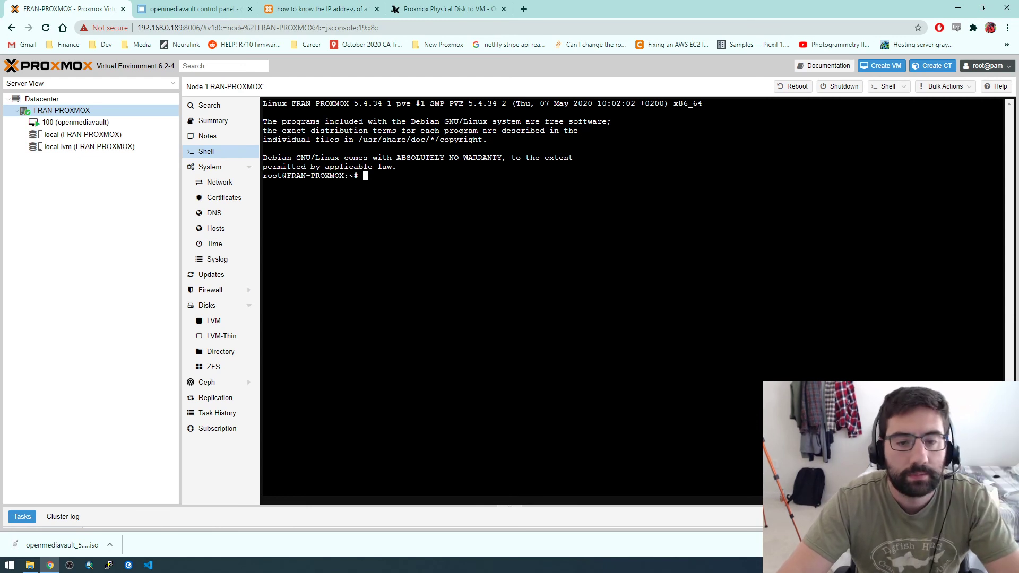
right_click(372, 177)
click(405, 258)
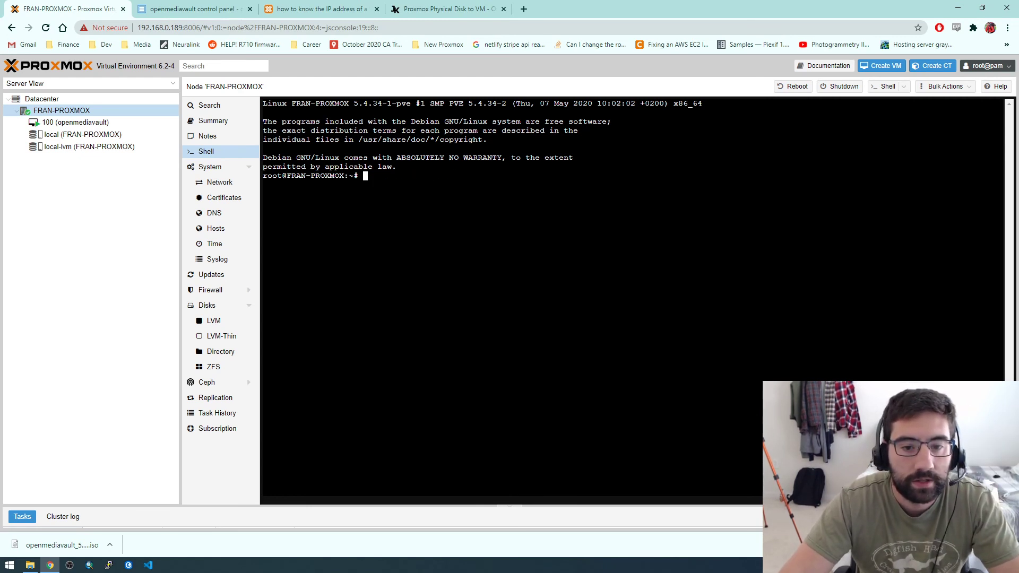
key(Return)
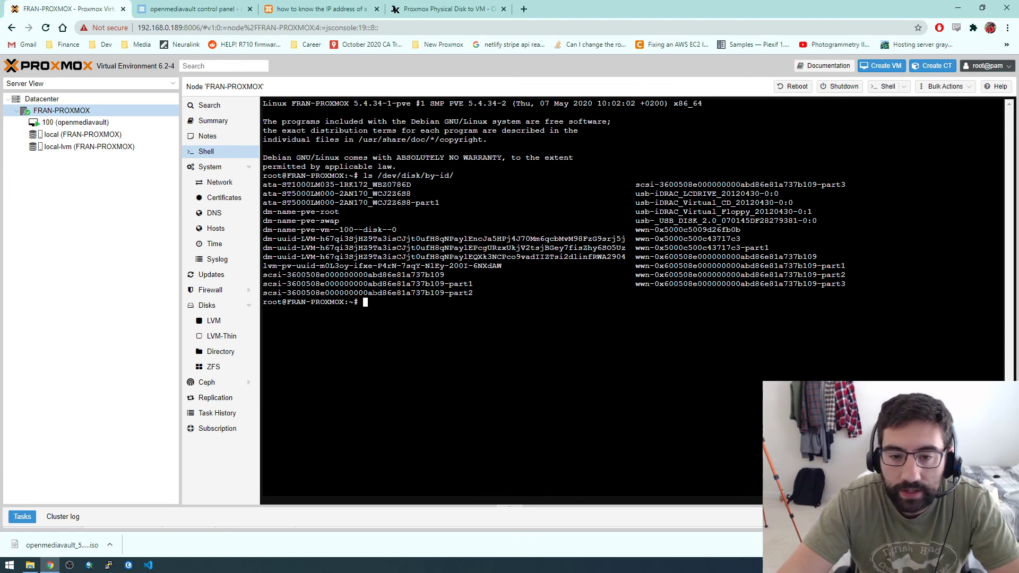
Read the guide's explanation of partition lines, whole-disk IDs and identifying the VM's ID.
click(425, 9)
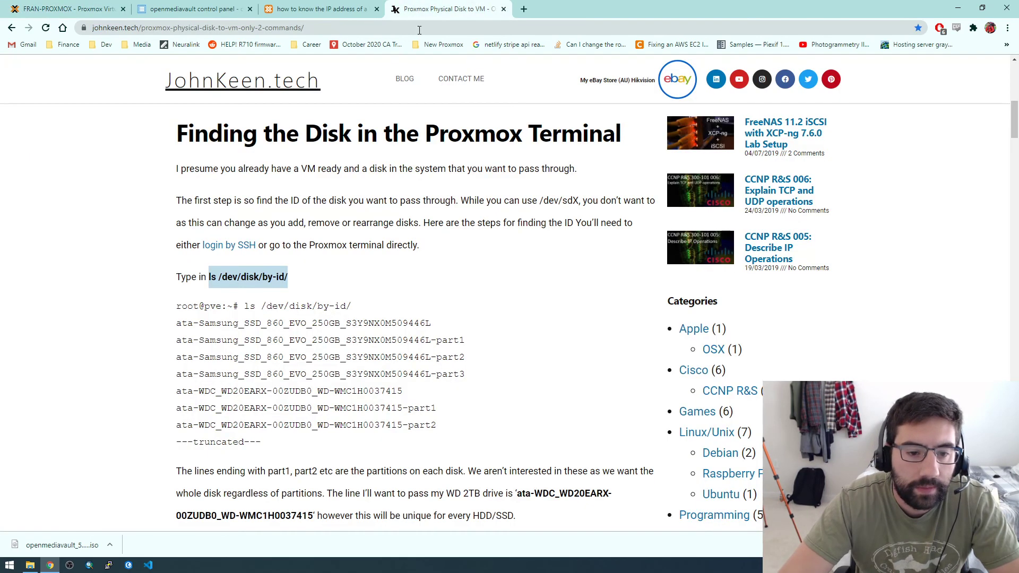
scroll(310, 290, down, 2)
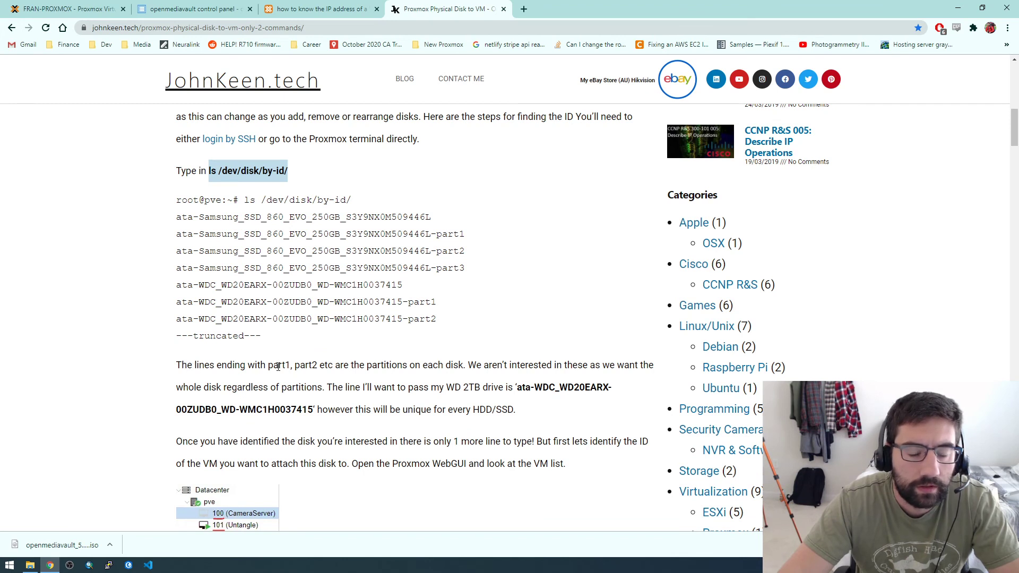
drag(266, 366, 328, 367)
drag(436, 321, 192, 302)
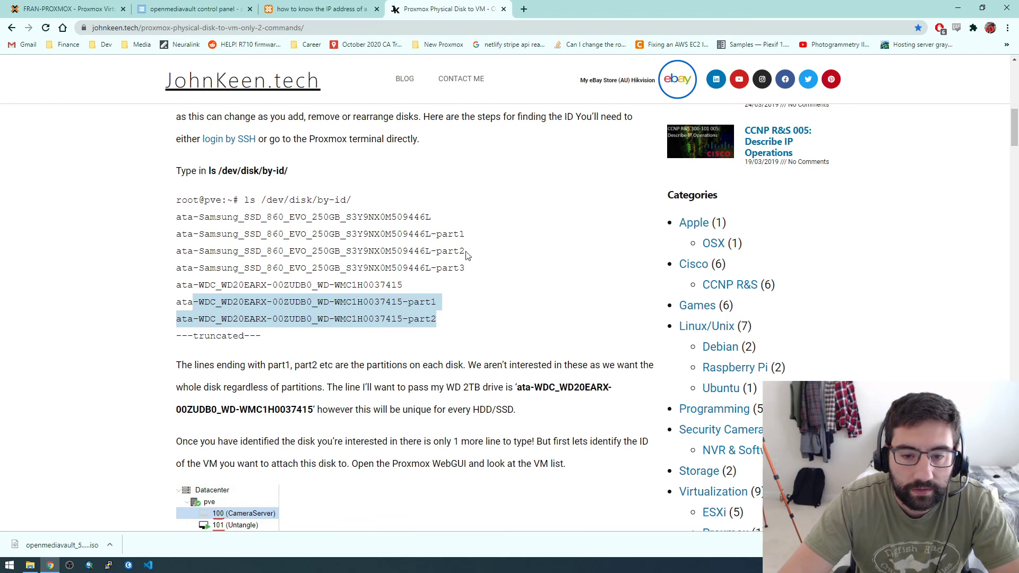
drag(448, 234, 460, 252)
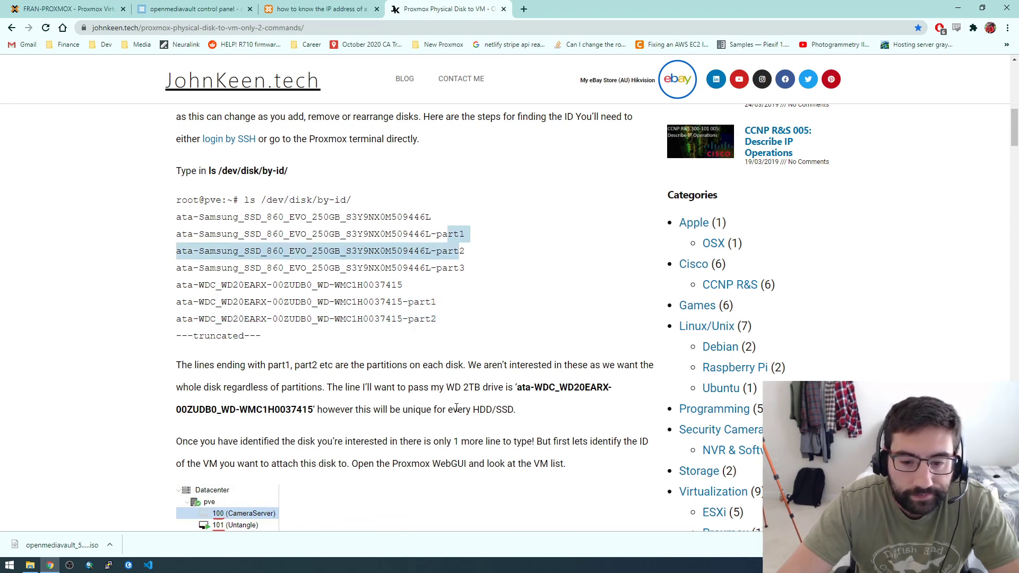
drag(312, 410, 515, 386)
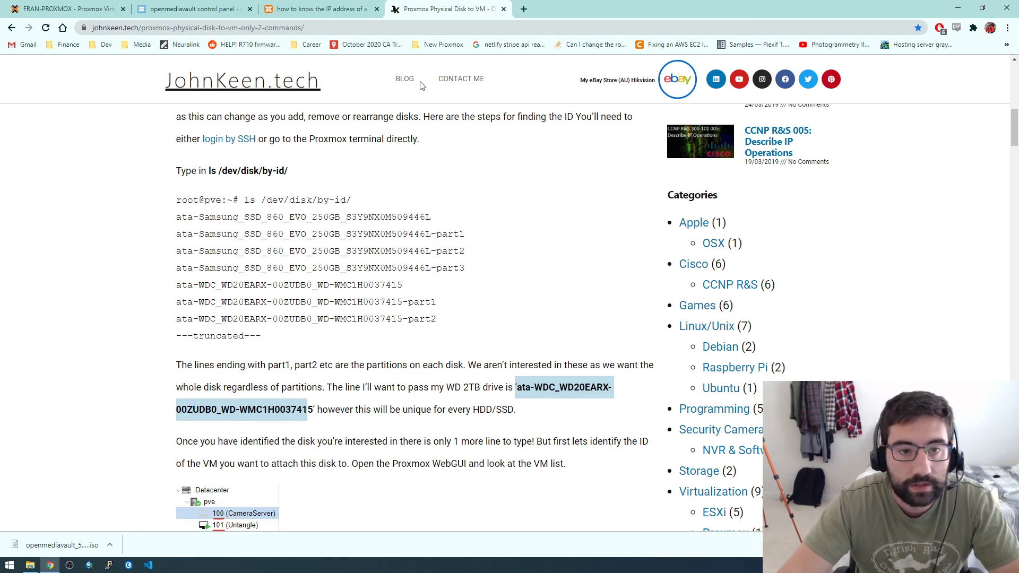
click(207, 10)
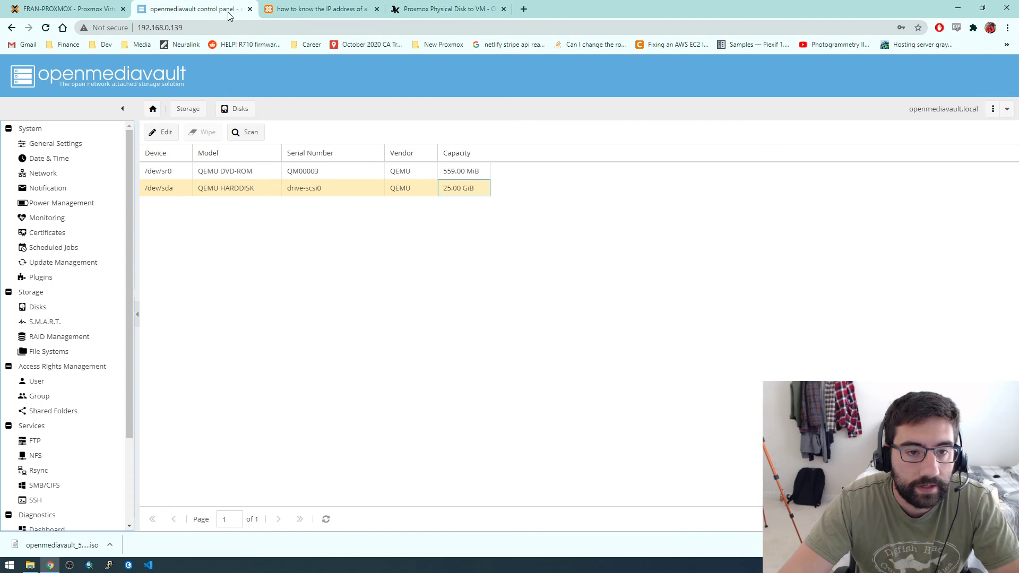
click(300, 11)
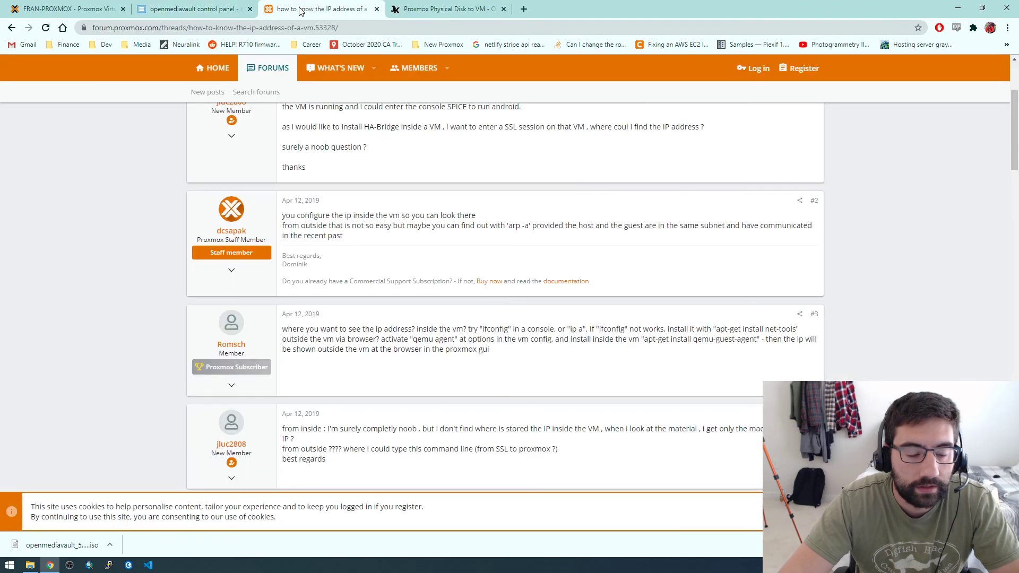
click(422, 11)
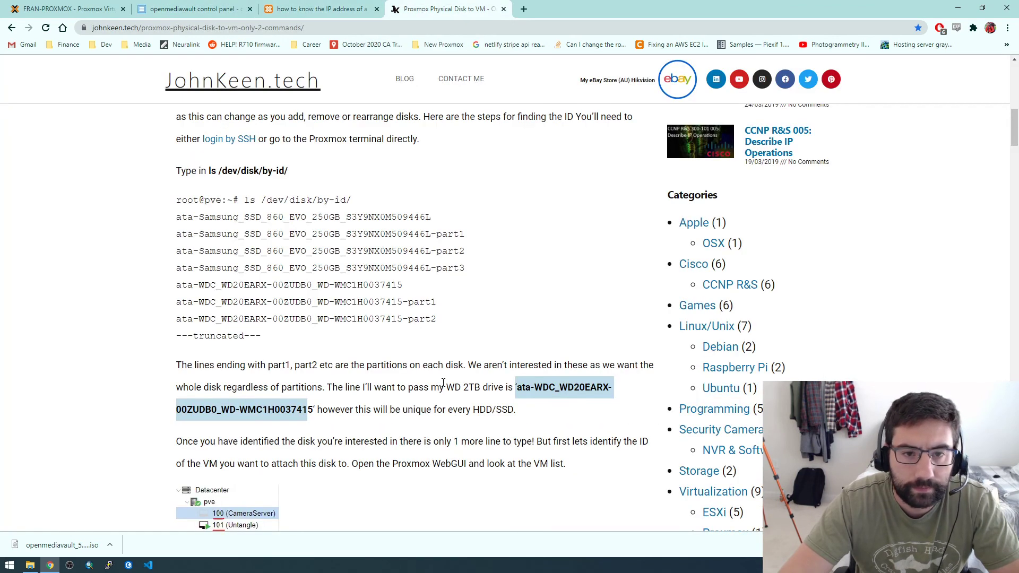
scroll(452, 378, down, 1)
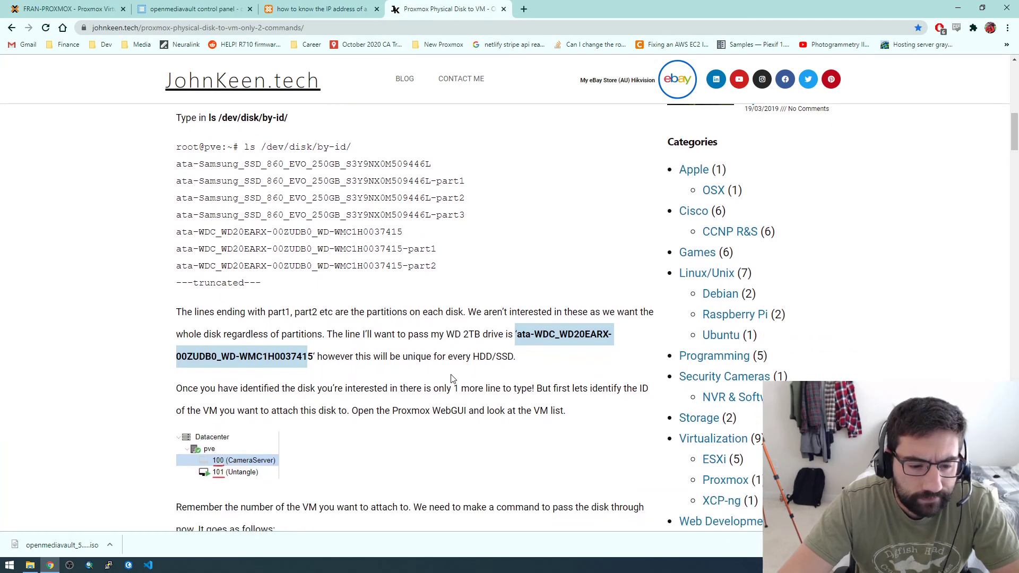
Copy the whole-disk ID ata-ST5000LM000-2AN170_WCJ2Z6S8 from the Proxmox shell's disk listing.
click(64, 9)
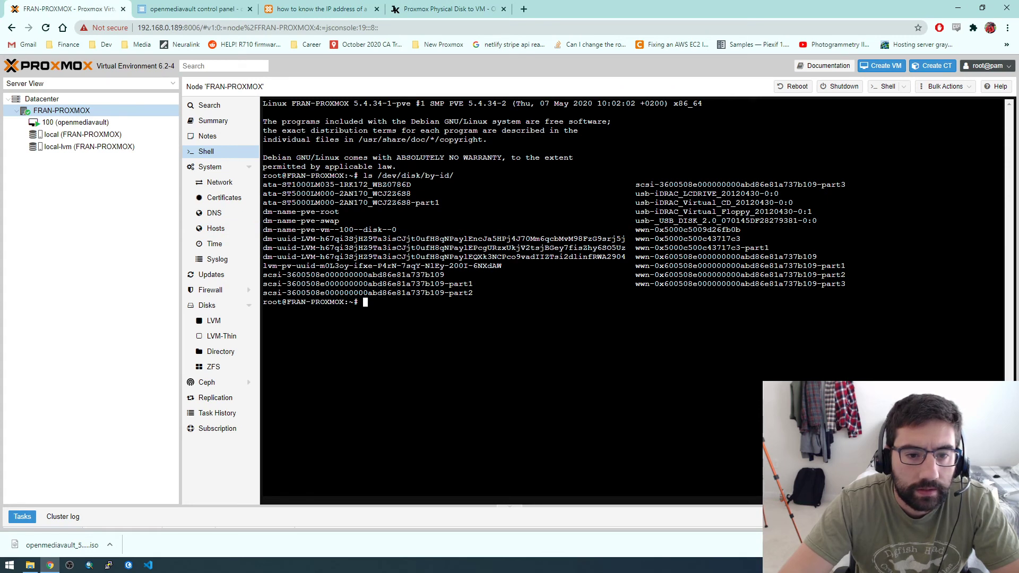
drag(263, 194, 405, 194)
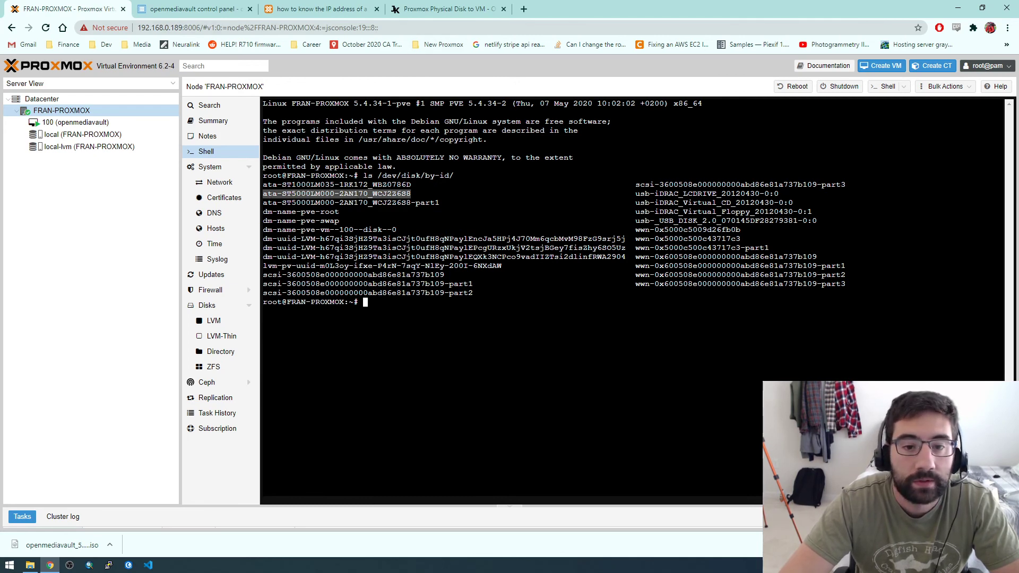
right_click(376, 194)
click(393, 233)
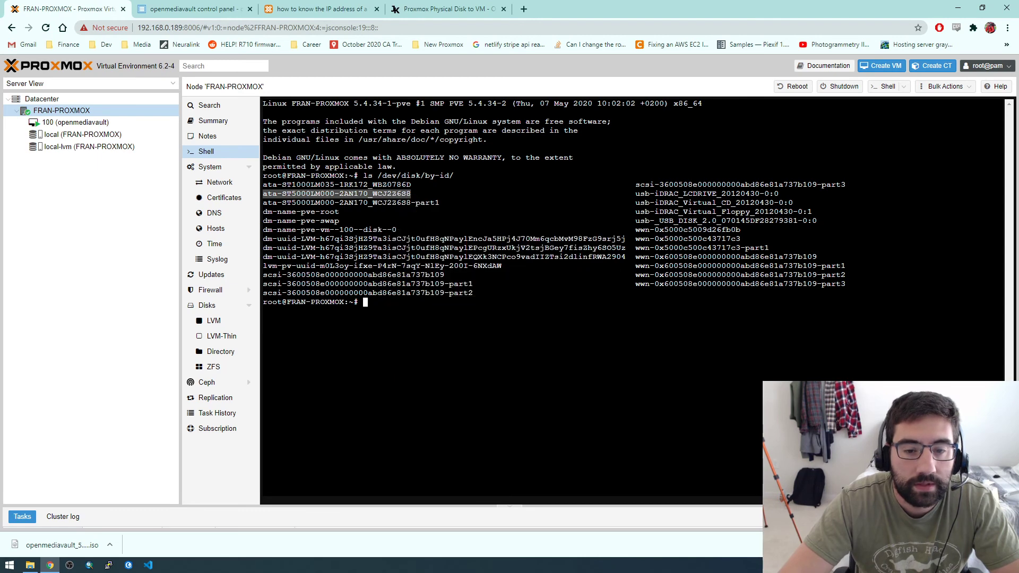
Examine the guide's disk passthrough command "qm set VM-ID -virtio2 /dev/disk/by-id/DISK-ID" and its worked example.
click(436, 4)
scroll(322, 371, down, 5)
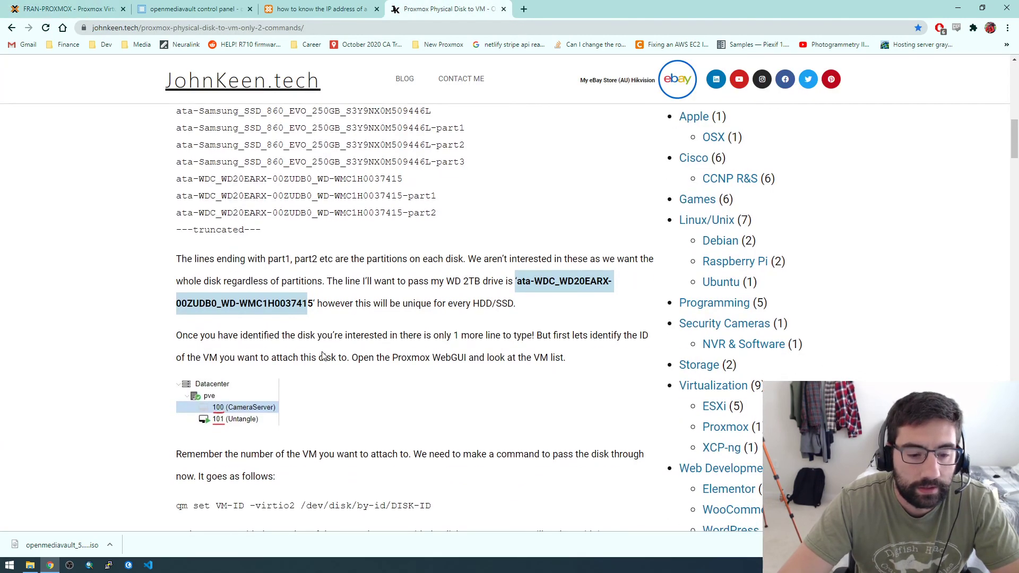
scroll(326, 354, down, 4)
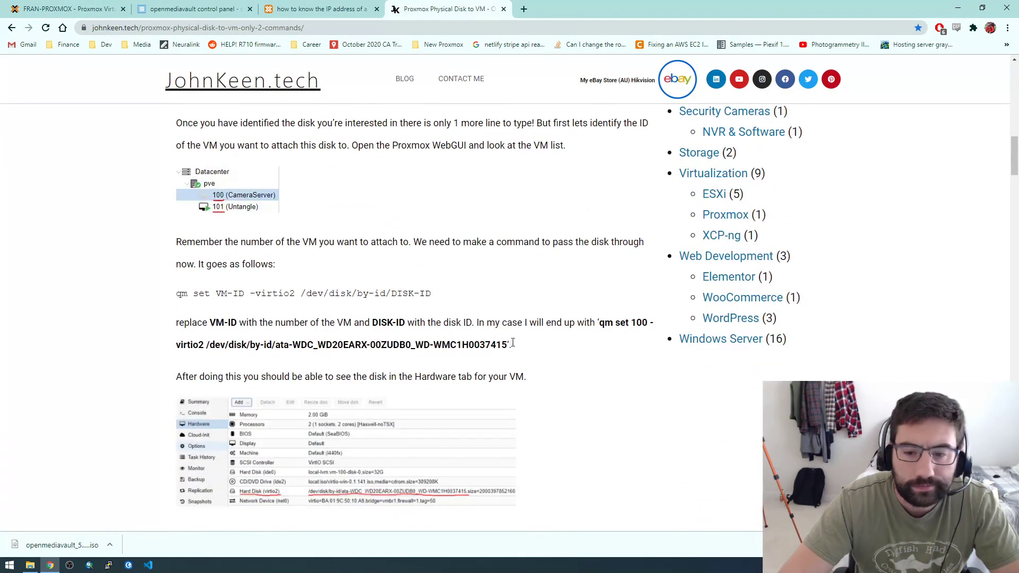
drag(177, 290, 375, 290)
click(375, 289)
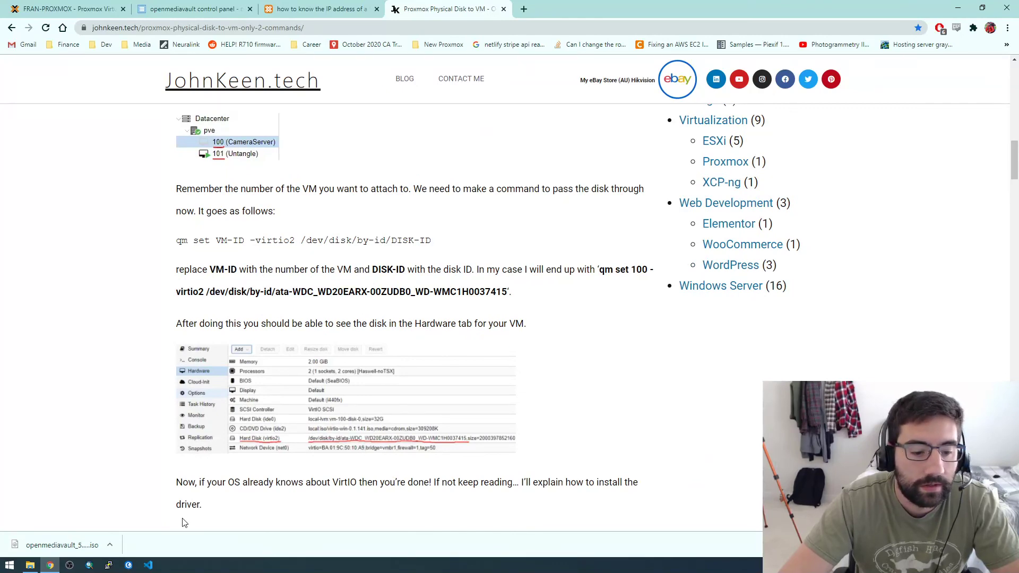
Launch the Notepad++ text editor.
click(10, 565)
text(note)
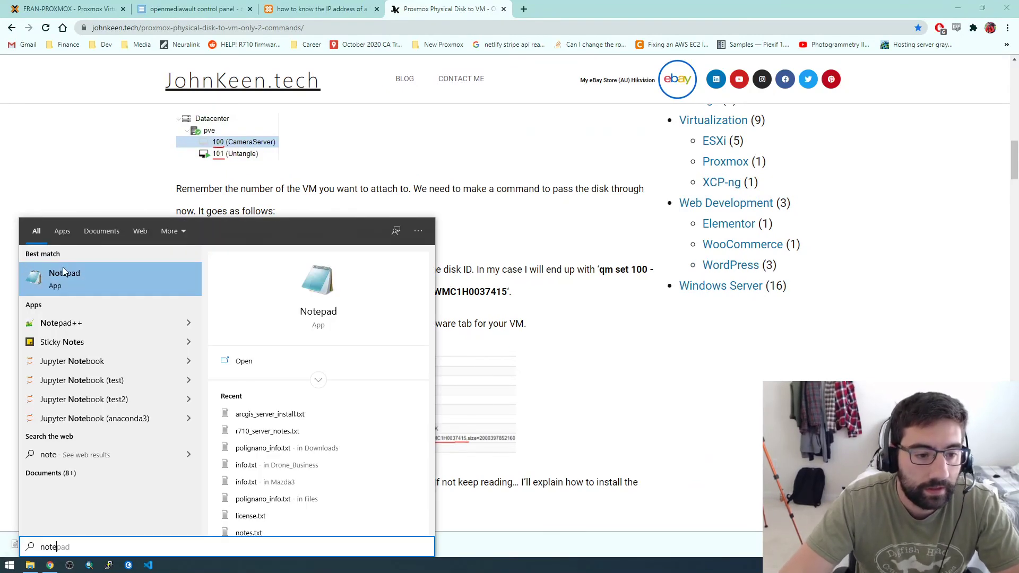
key(Down)
key(Return)
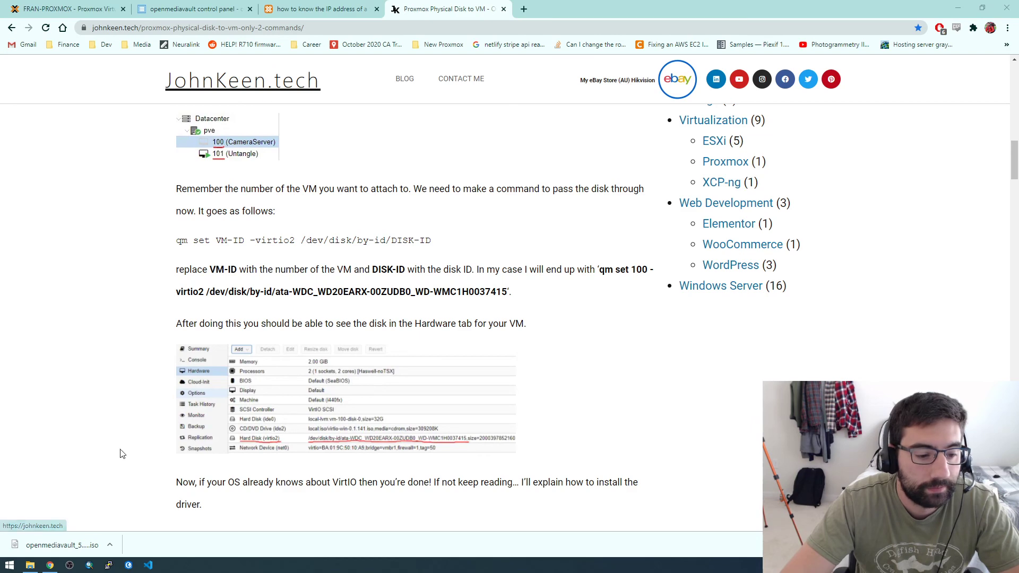
Open Notepad++, decline the update download, and paste the copied disk ID ata-ST5000LM000-2AN170_WCJ2Z6S8 into a new file.
click(11, 566)
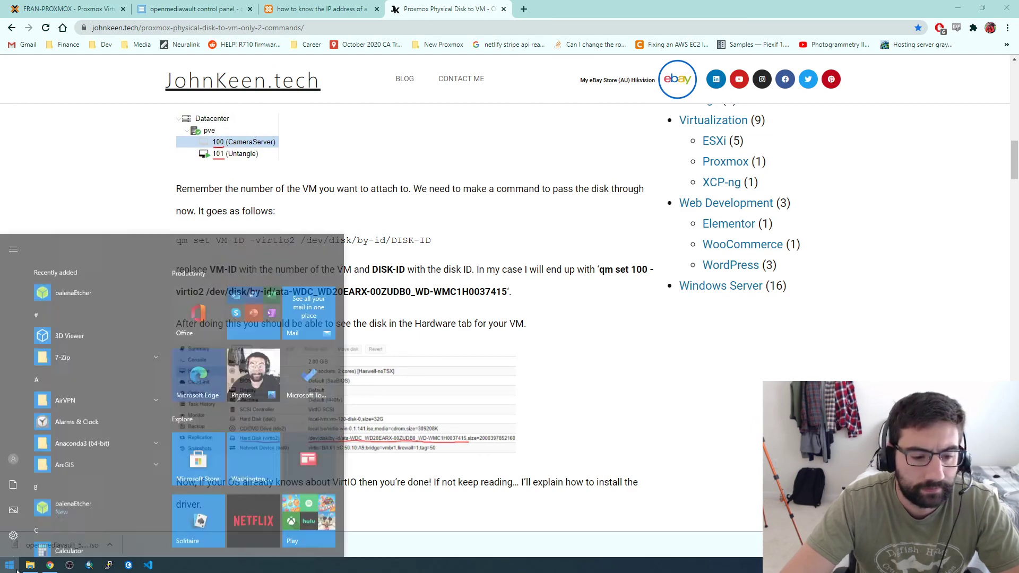
click(19, 569)
text(note)
click(75, 326)
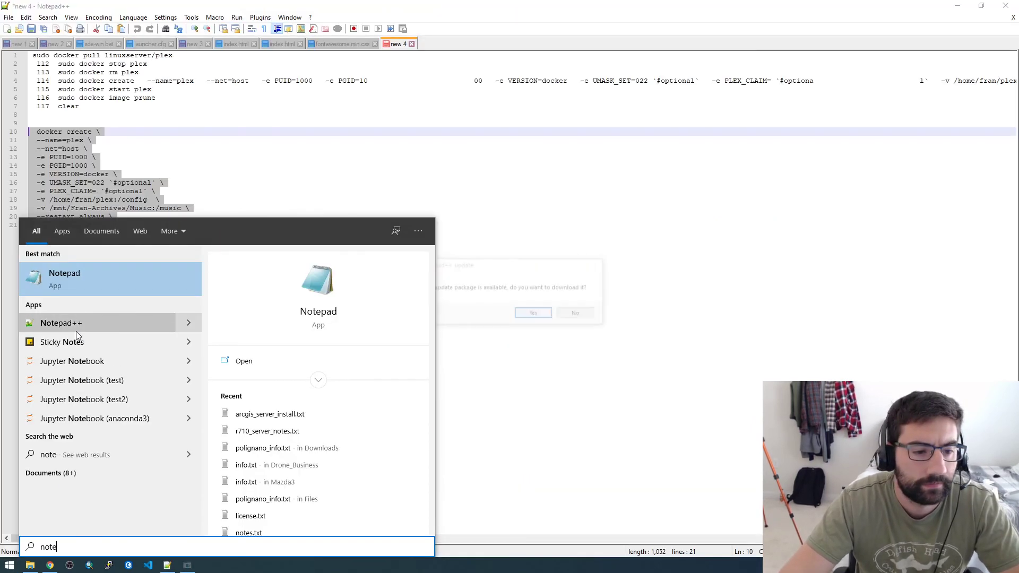
click(577, 313)
click(10, 27)
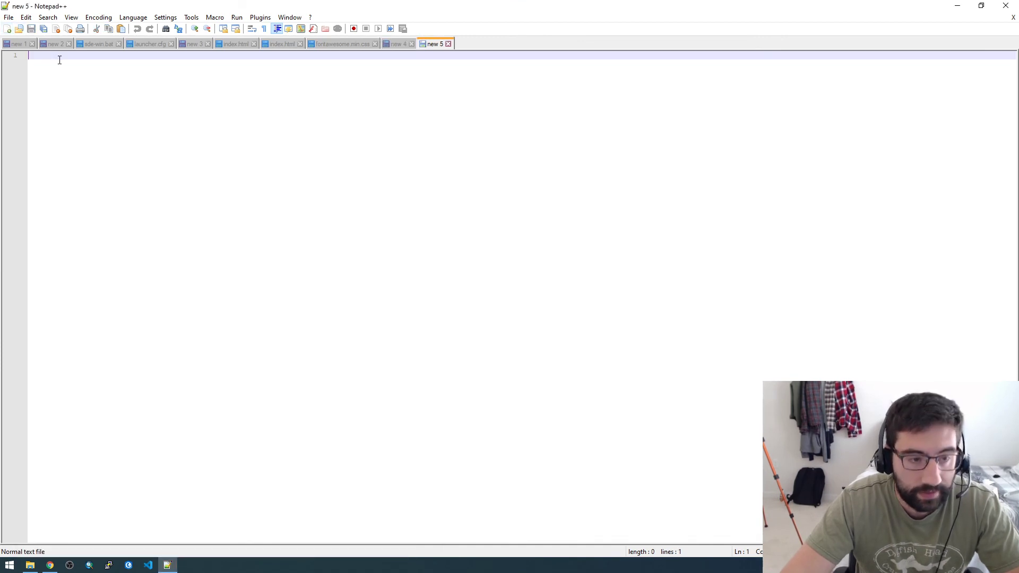
key(ctrl+v)
Copy the guide's worked example command starting with "qm set 100 -virtio2" into the Notepad++ file, three lines below the disk ID.
click(50, 565)
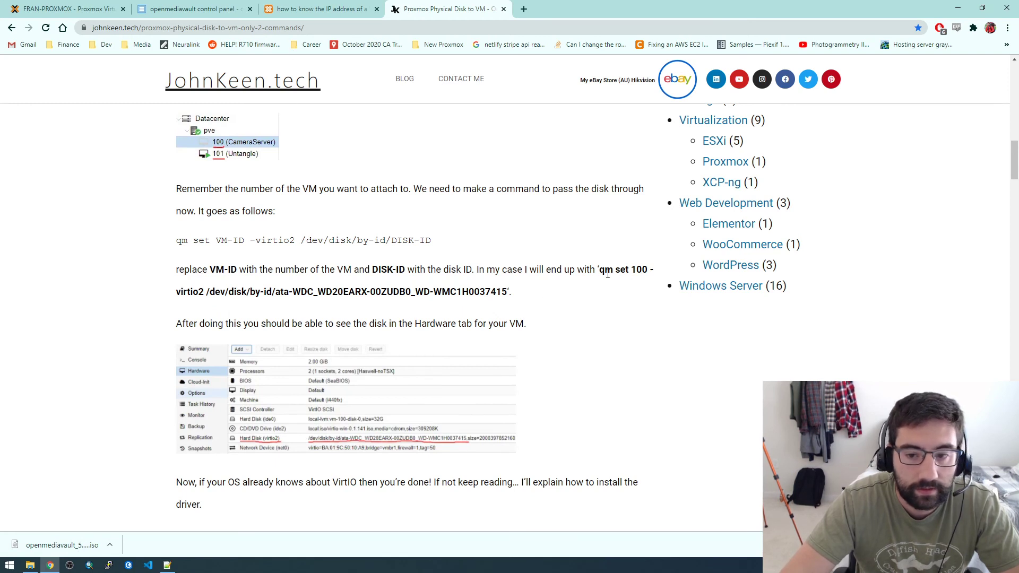
drag(600, 268, 510, 291)
right_click(528, 292)
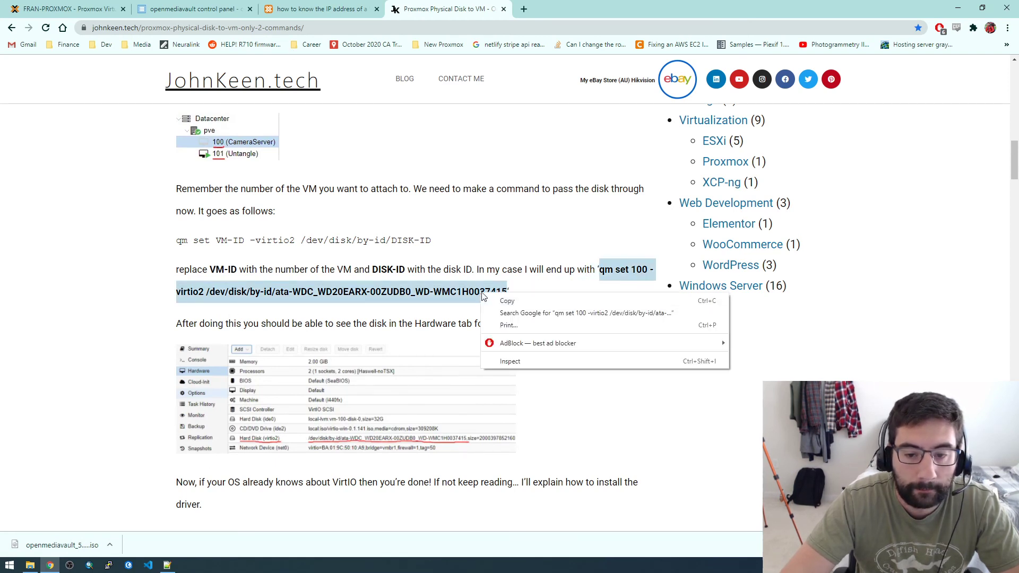
click(546, 299)
click(167, 565)
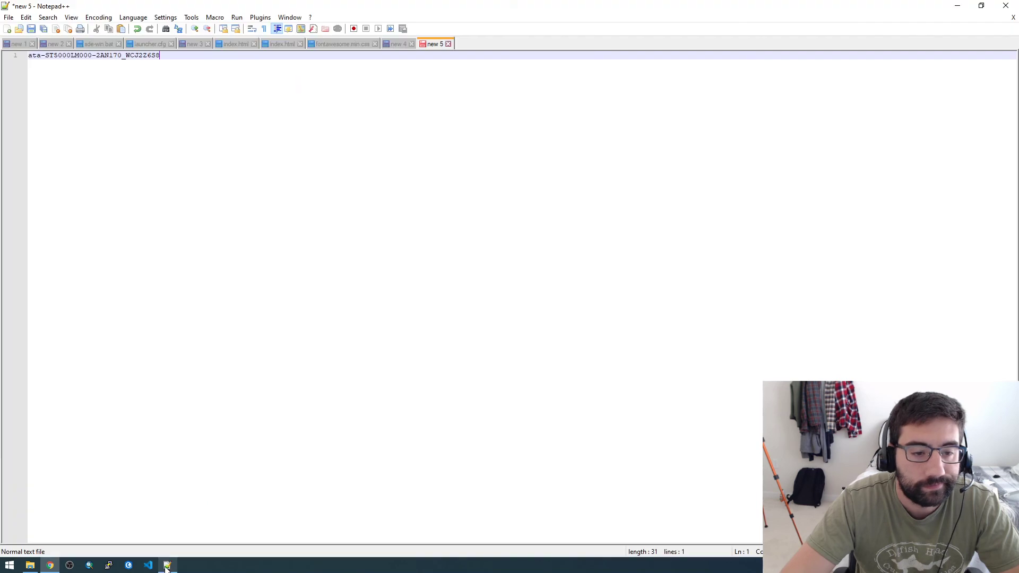
key(Return)
key(Return)
key(Return)
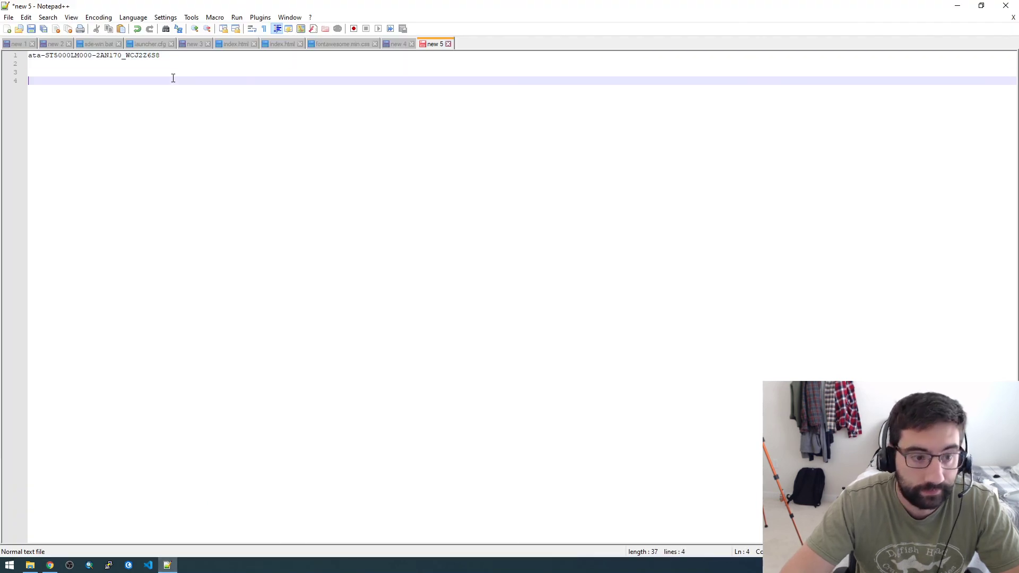
key(ctrl+v)
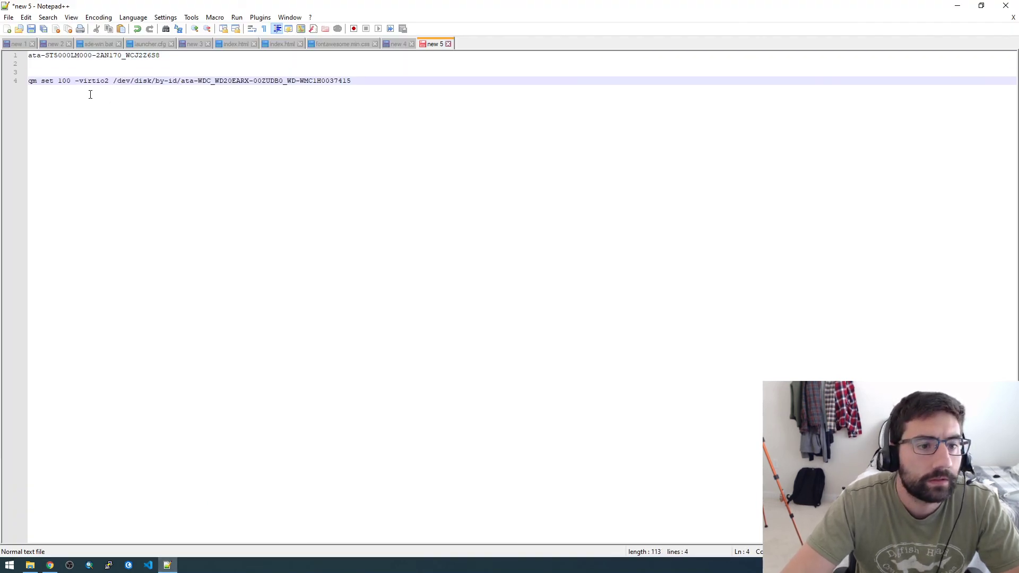
Replace the example disk ID at the end of the qm command with ata-ST5000LM000-2AN170_WCJ2Z6S8 from line 1.
triple_click(171, 57)
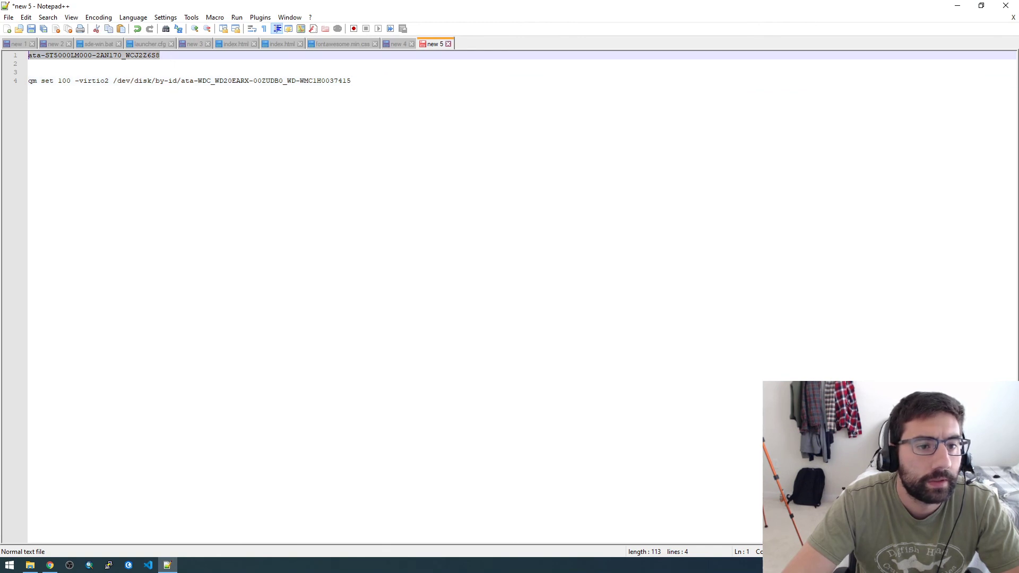
right_click(113, 59)
click(133, 72)
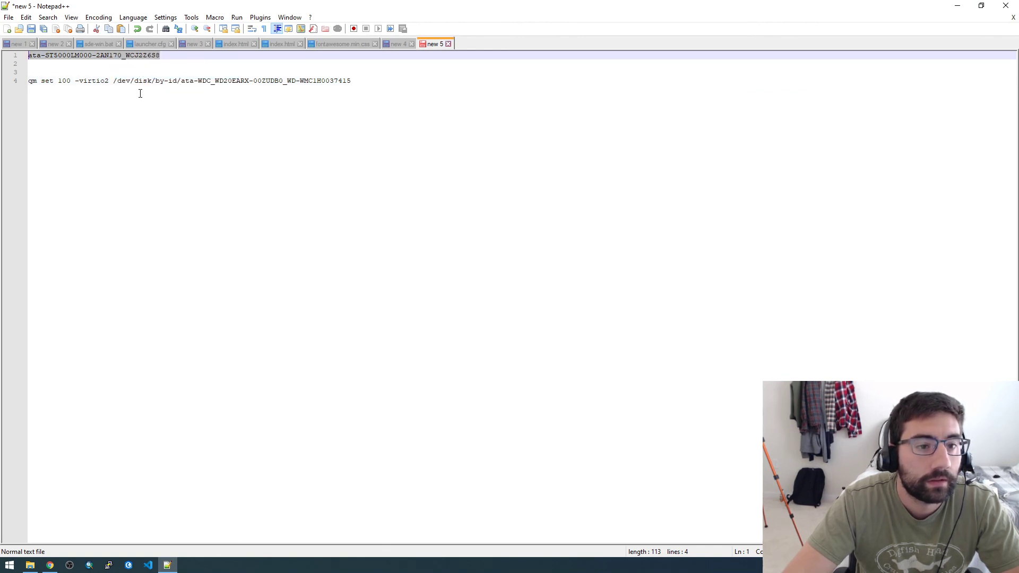
drag(181, 82, 385, 91)
key(ctrl+v)
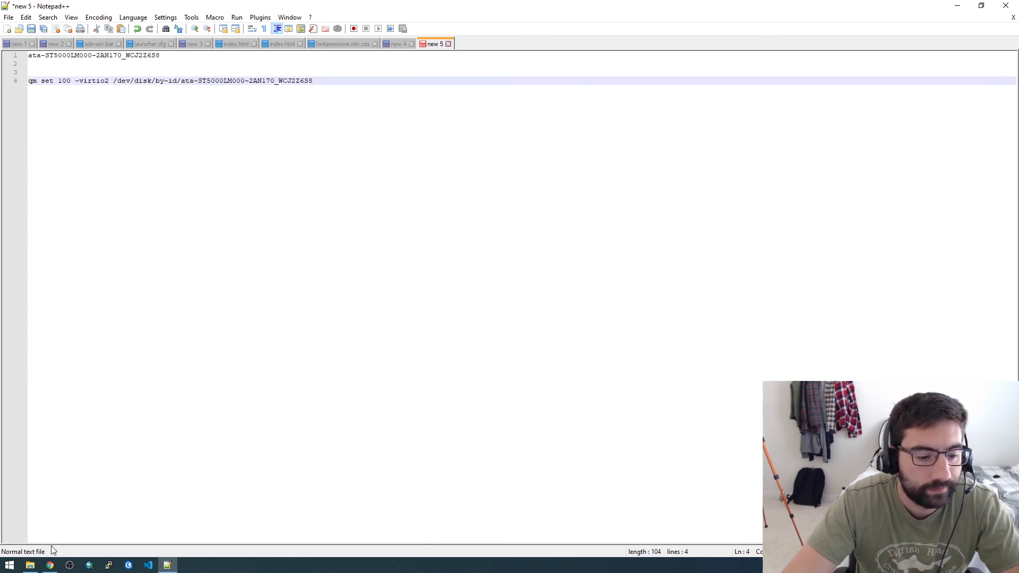
Check the guide again and copy the completed qm set command from the Notepad++ file.
click(50, 565)
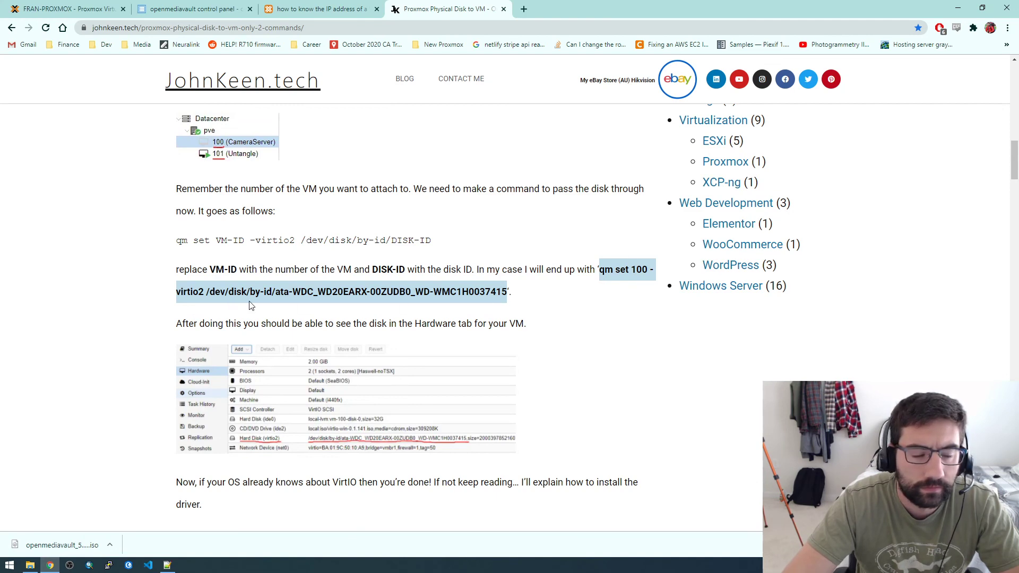
scroll(394, 304, down, 2)
scroll(394, 304, down, 2)
scroll(282, 307, up, 4)
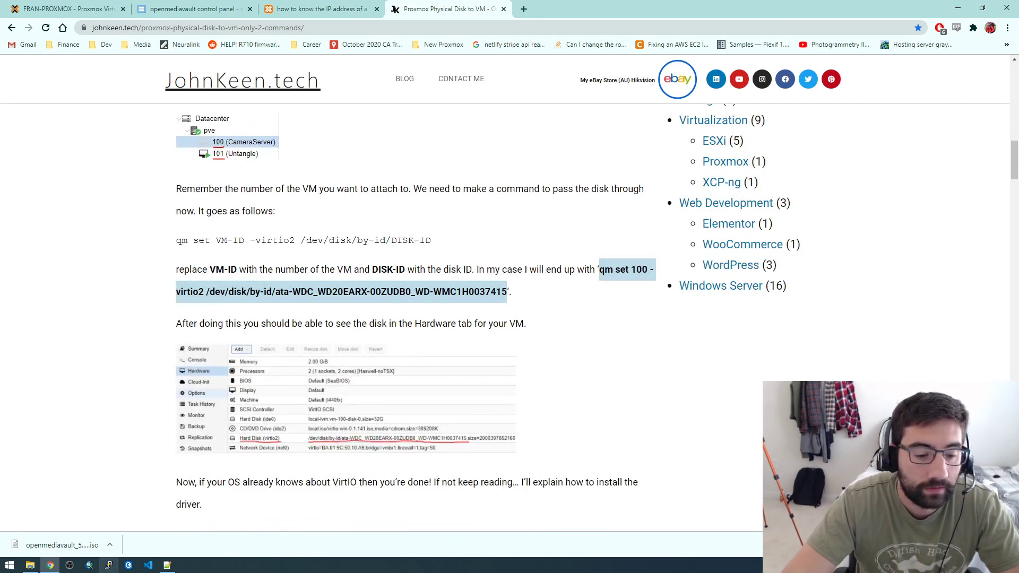
click(167, 565)
drag(313, 80, 28, 80)
right_click(47, 82)
click(73, 100)
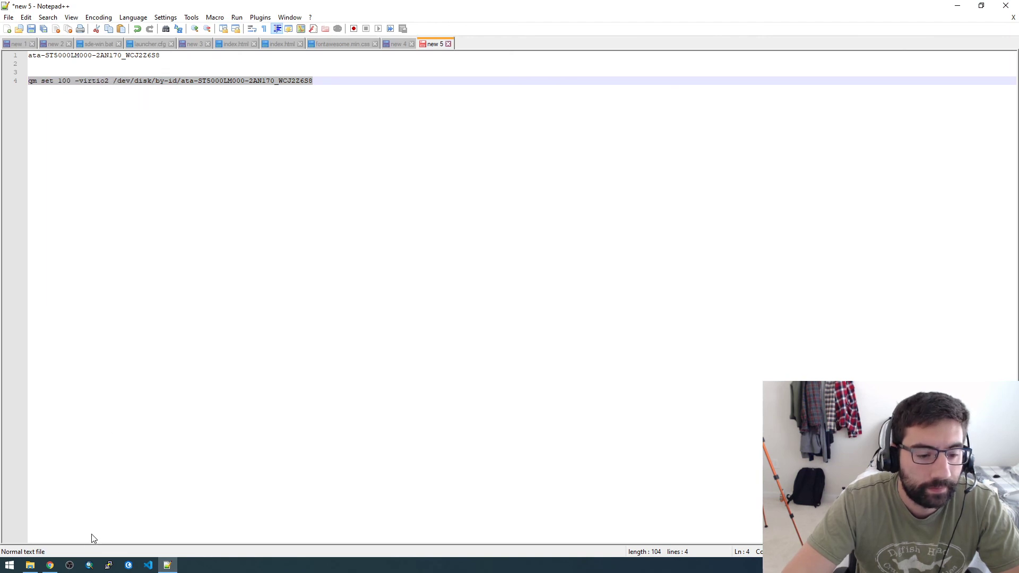
Run "qm set 100 -virtio2 /dev/disk/by-id/ata-ST5000LM000-2AN170_WCJ2Z6S8" in the Proxmox node's shell and check the VM ID used.
click(50, 564)
click(79, 16)
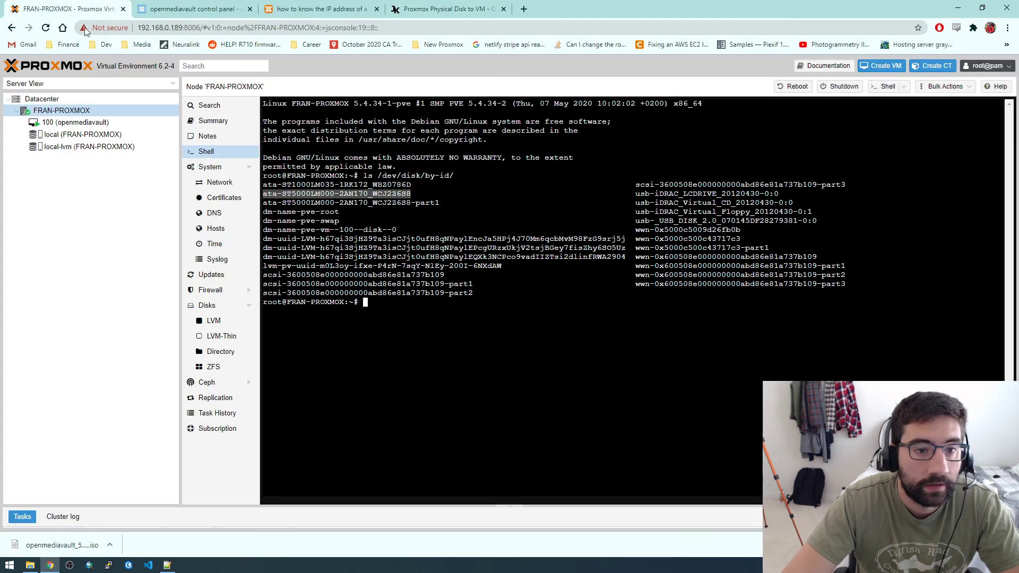
right_click(366, 302)
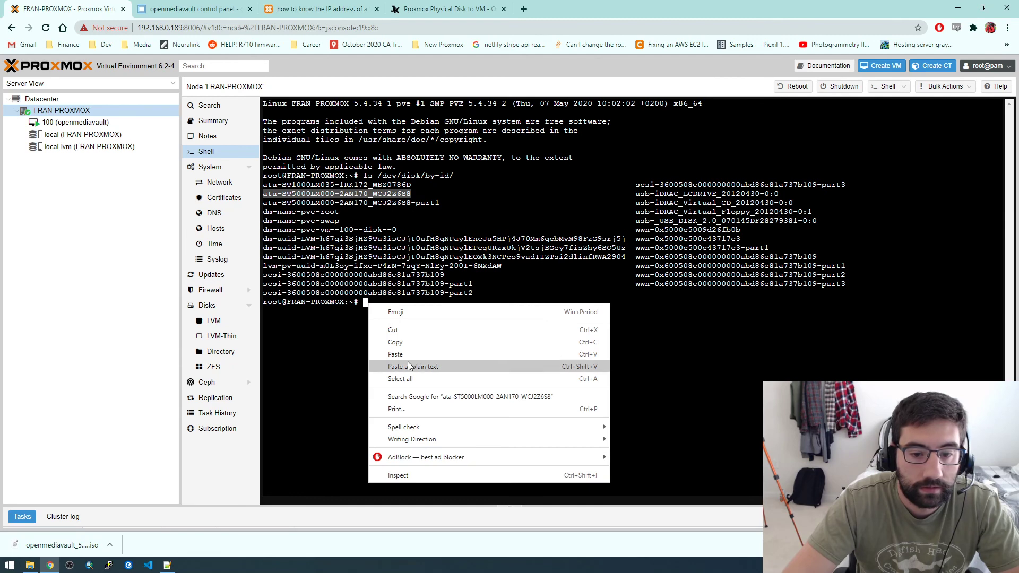
click(393, 354)
key(Return)
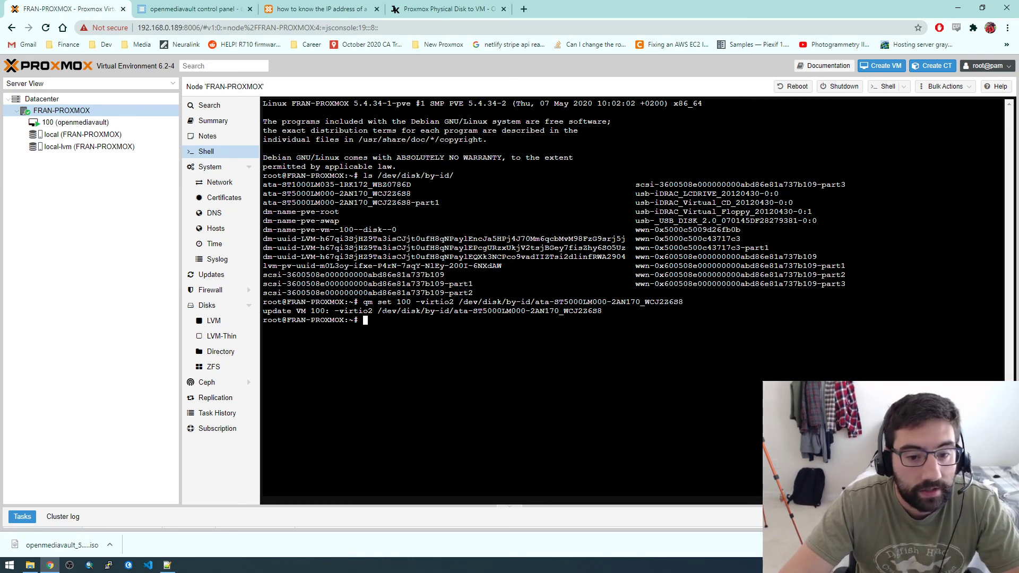
drag(396, 303, 416, 304)
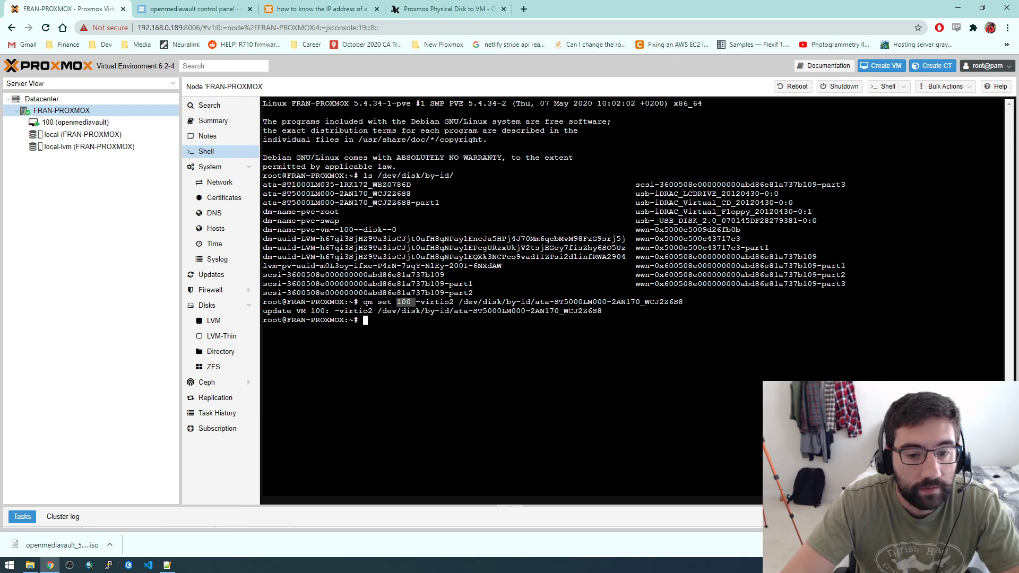
click(413, 304)
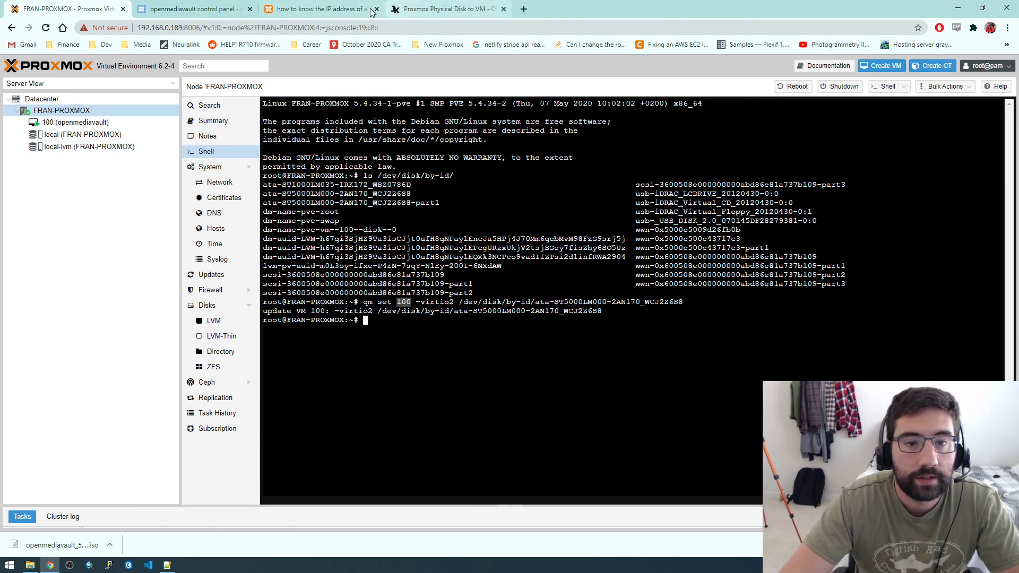
Switch to the openmediavault control panel, rescan the disks and select the /dev/vda disk.
click(202, 11)
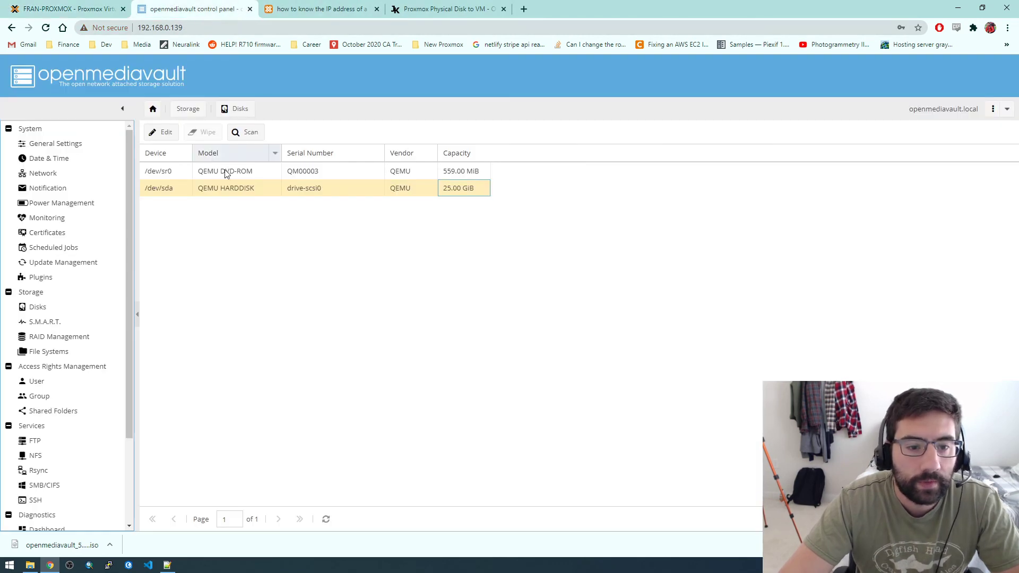
click(247, 134)
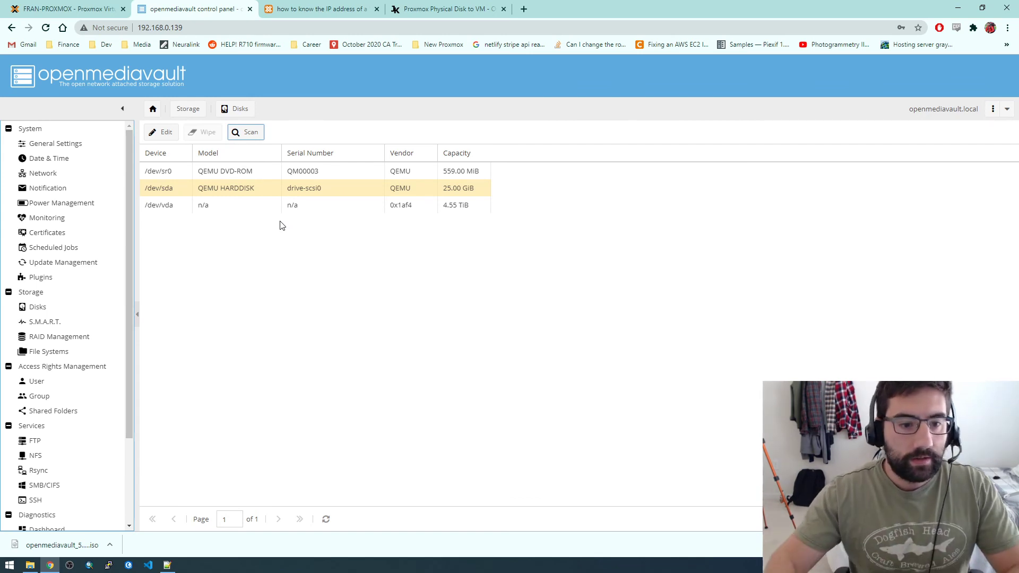
click(458, 210)
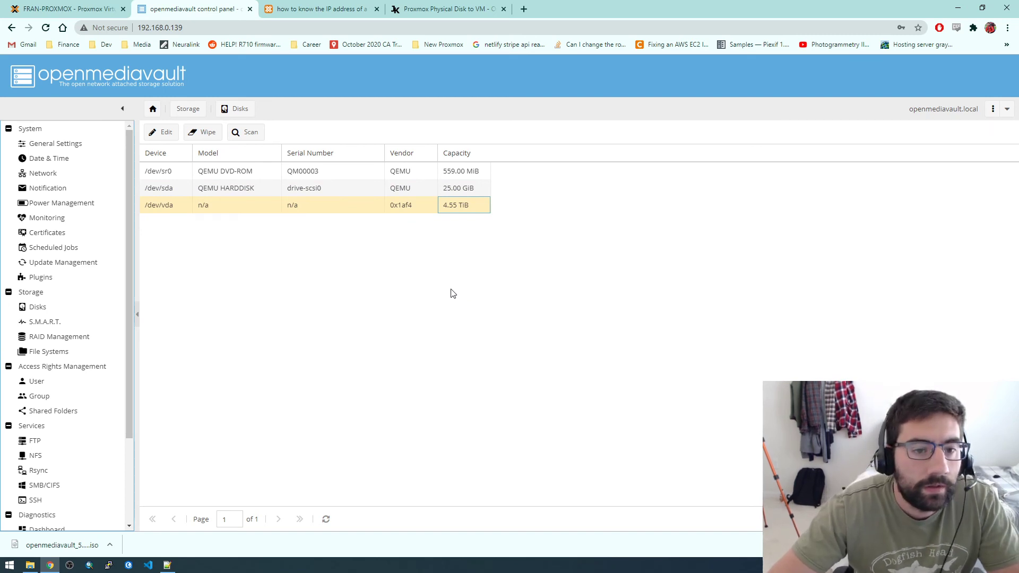
Wipe the /dev/vda disk with the Quick method and close the wipe log.
right_click(170, 205)
click(155, 248)
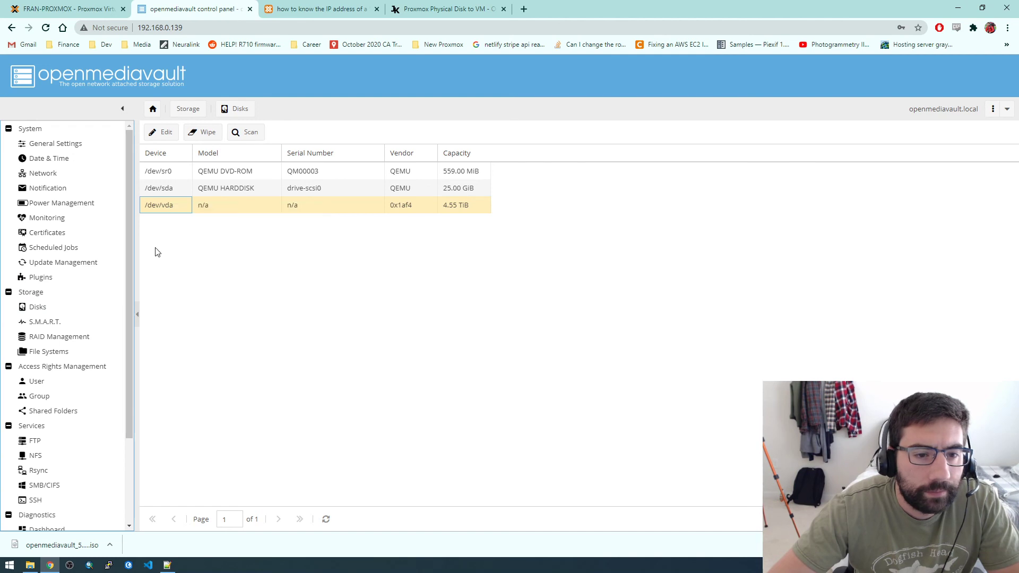
click(208, 133)
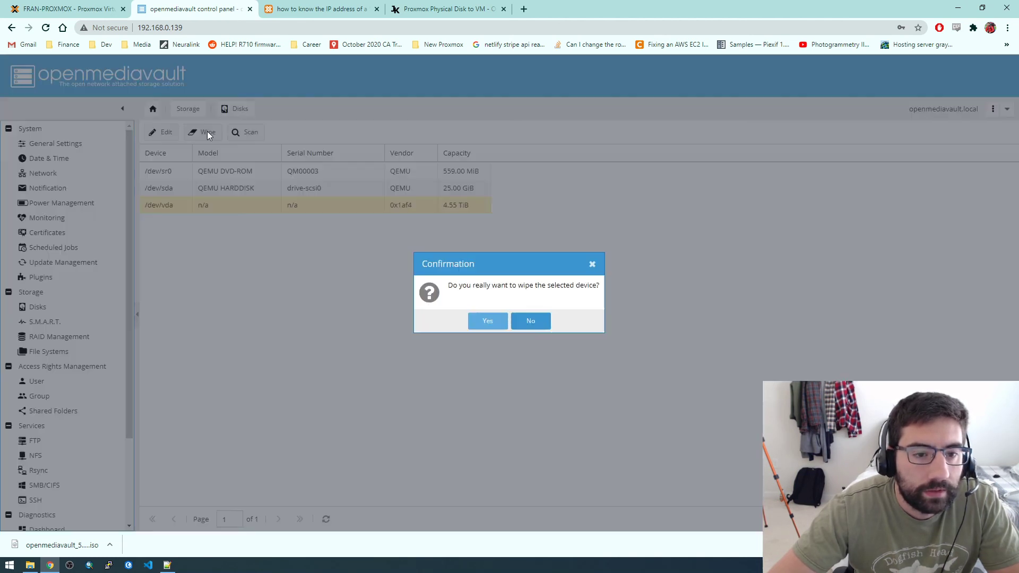
click(485, 321)
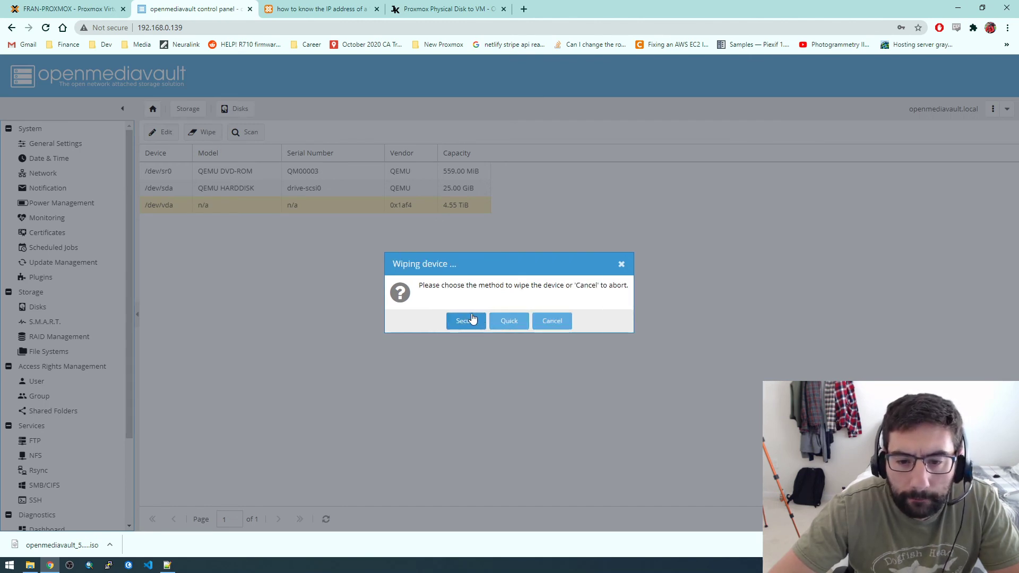
click(512, 321)
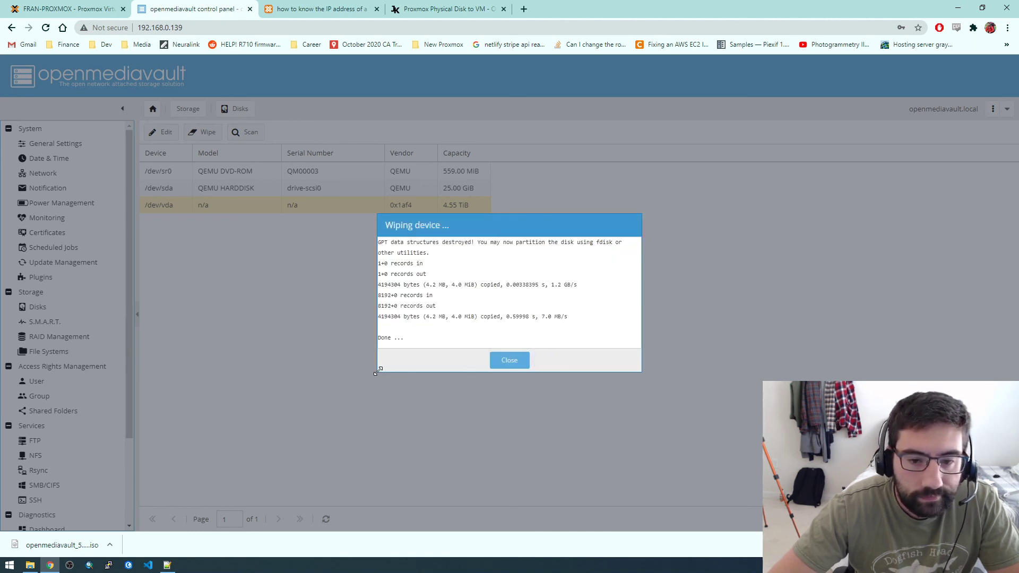
drag(377, 373, 374, 397)
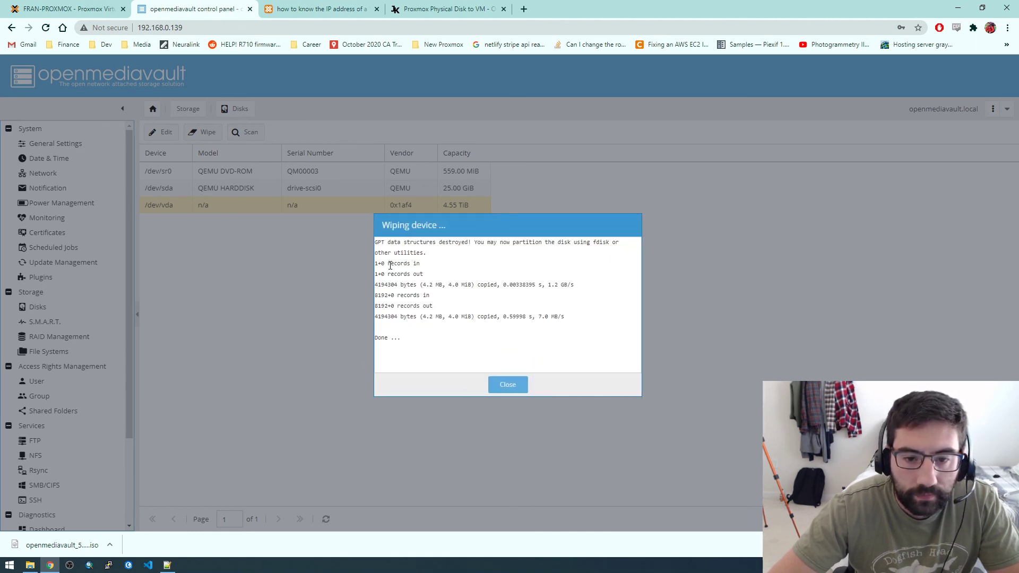
click(508, 386)
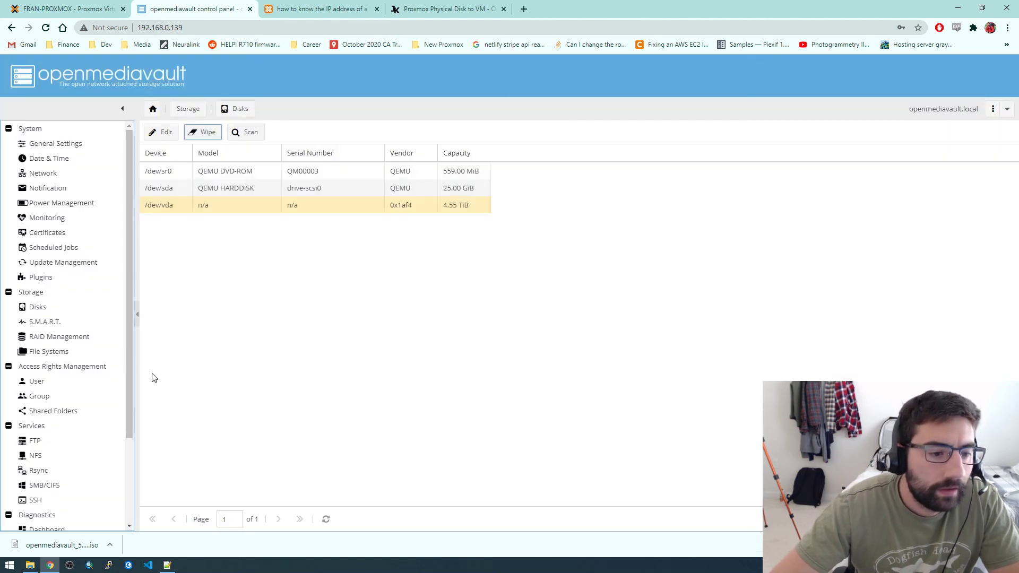
Show openmediavault's File Systems list and widen its Device(s) column slightly.
click(47, 309)
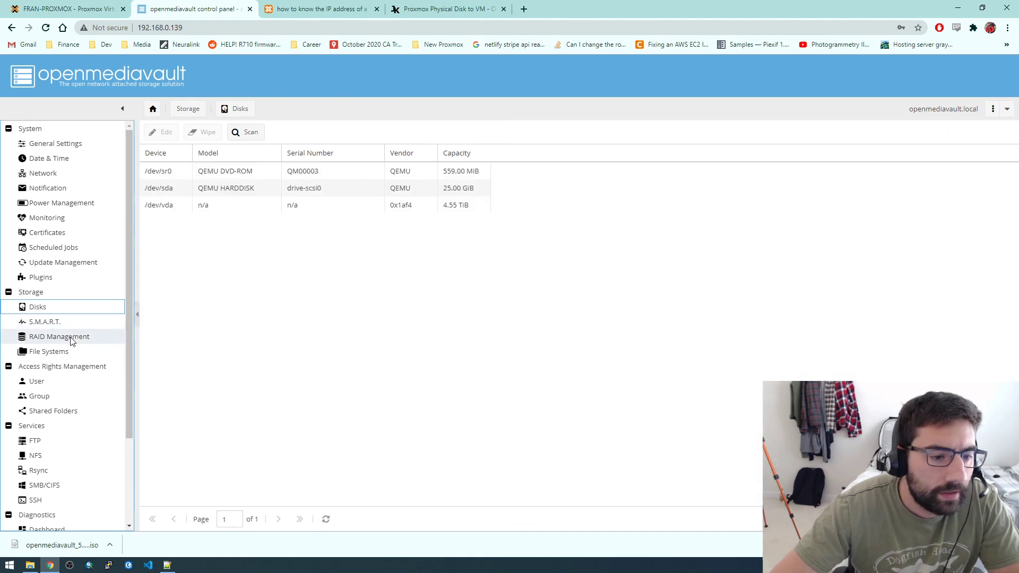
click(63, 353)
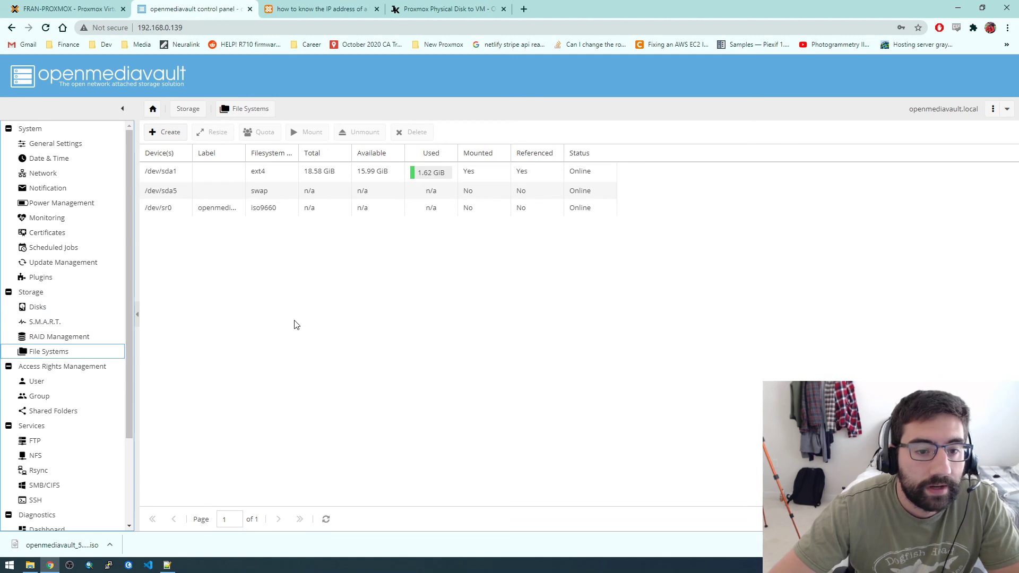
double_click(191, 154)
drag(183, 154, 204, 155)
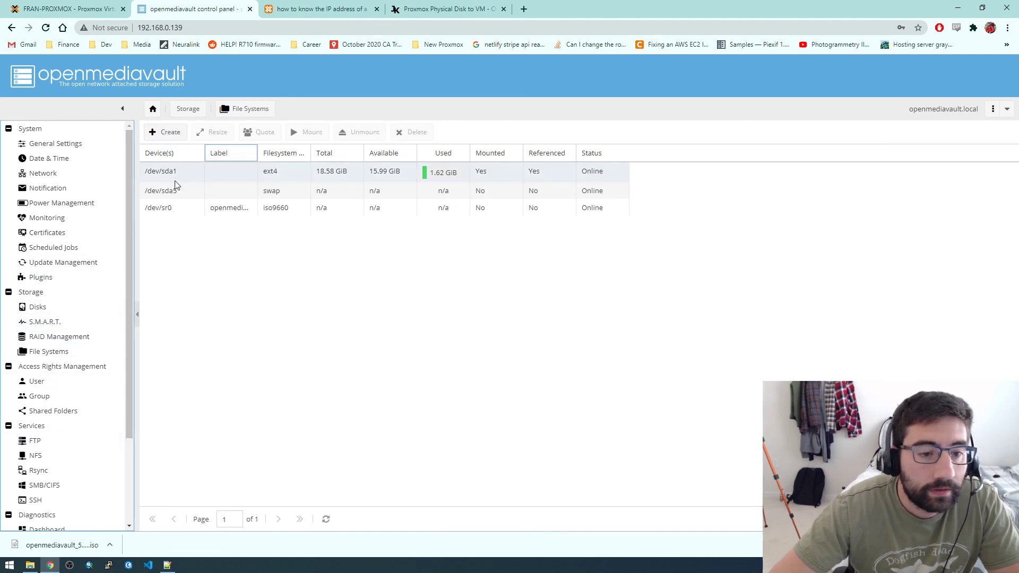
Set up a new EXT4 file system on the VirtIO device /dev/vda with the label FranArchives.
click(168, 134)
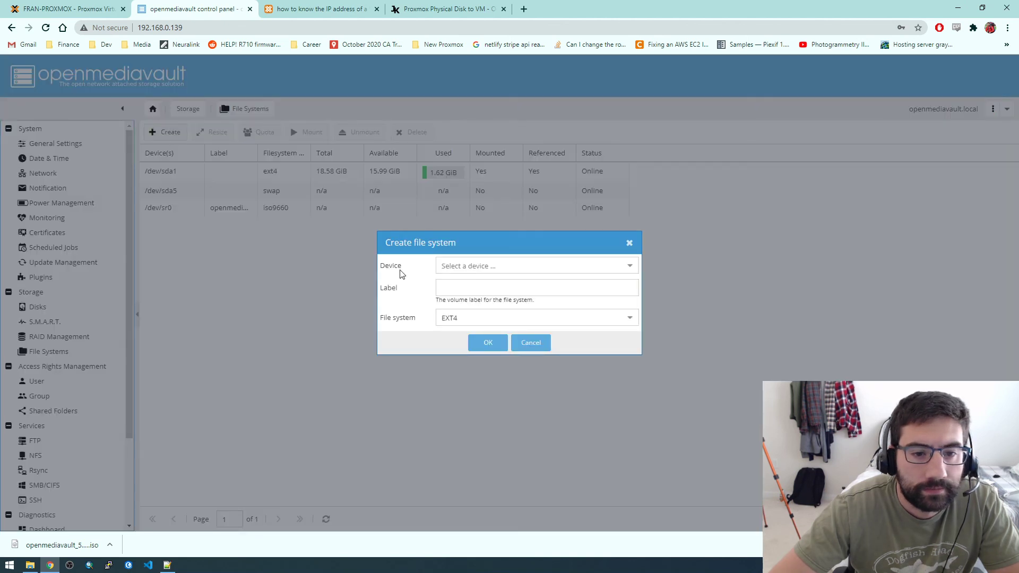
click(470, 267)
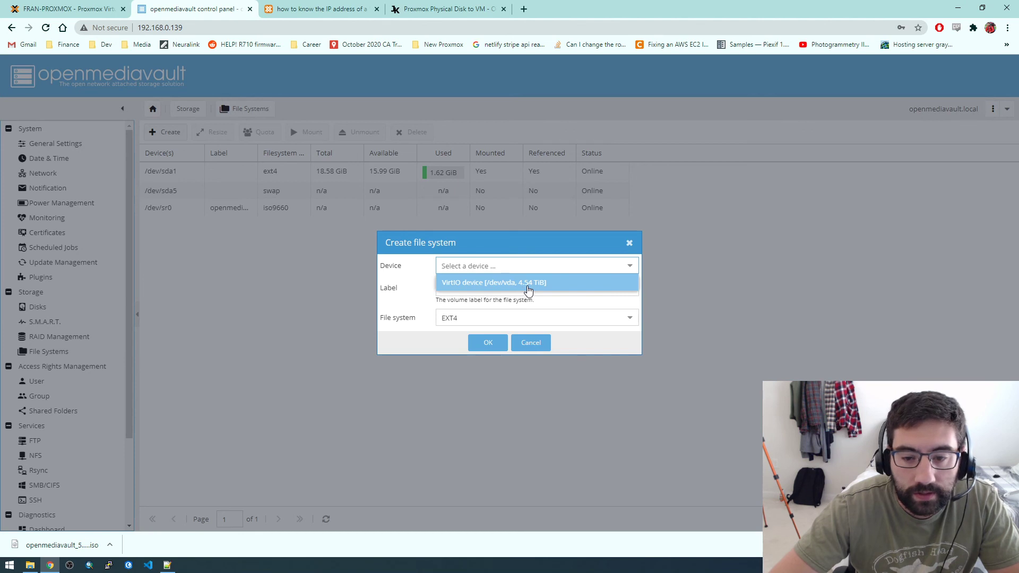
click(527, 291)
click(482, 288)
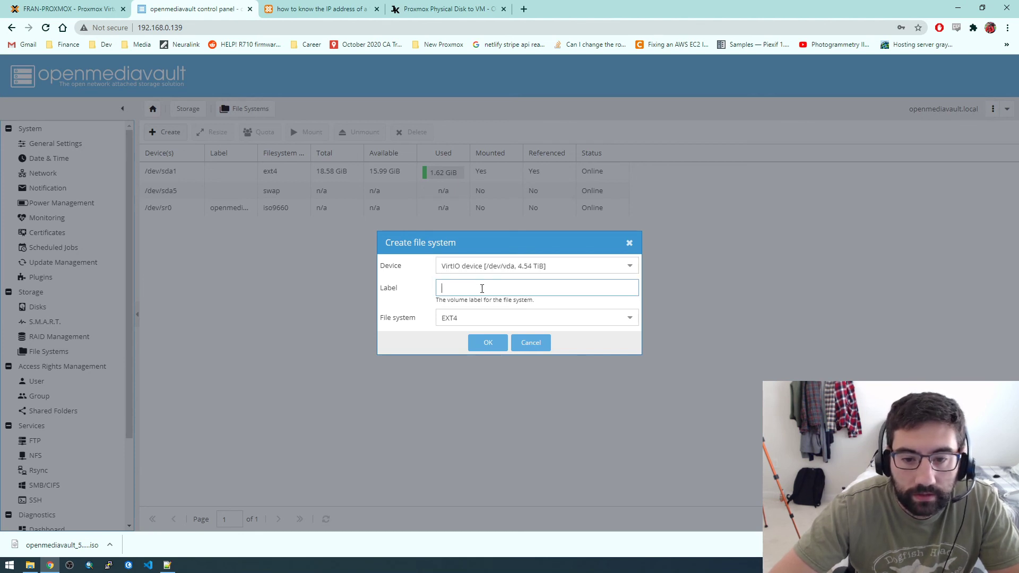
text(Fran)
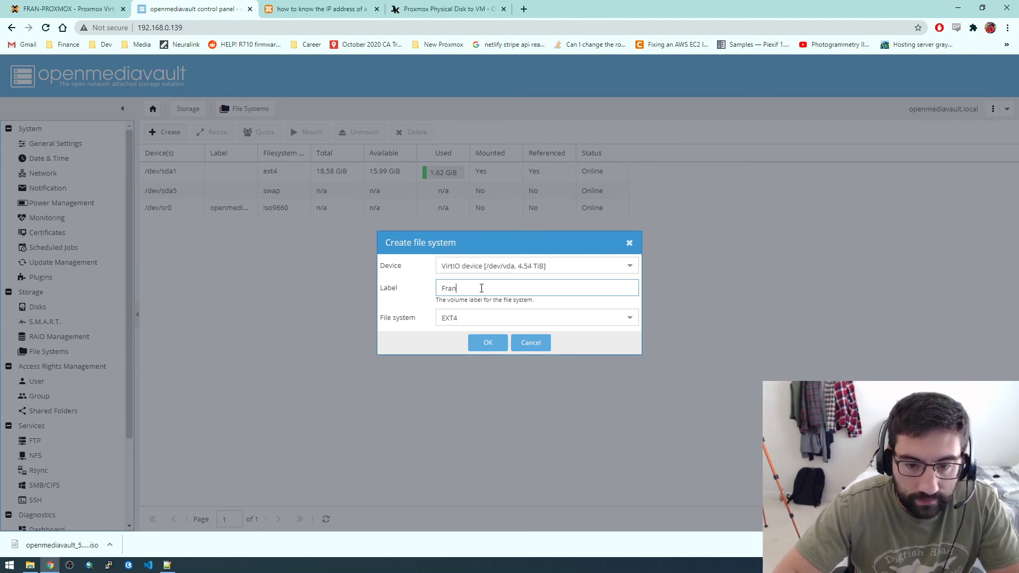
text(Ar)
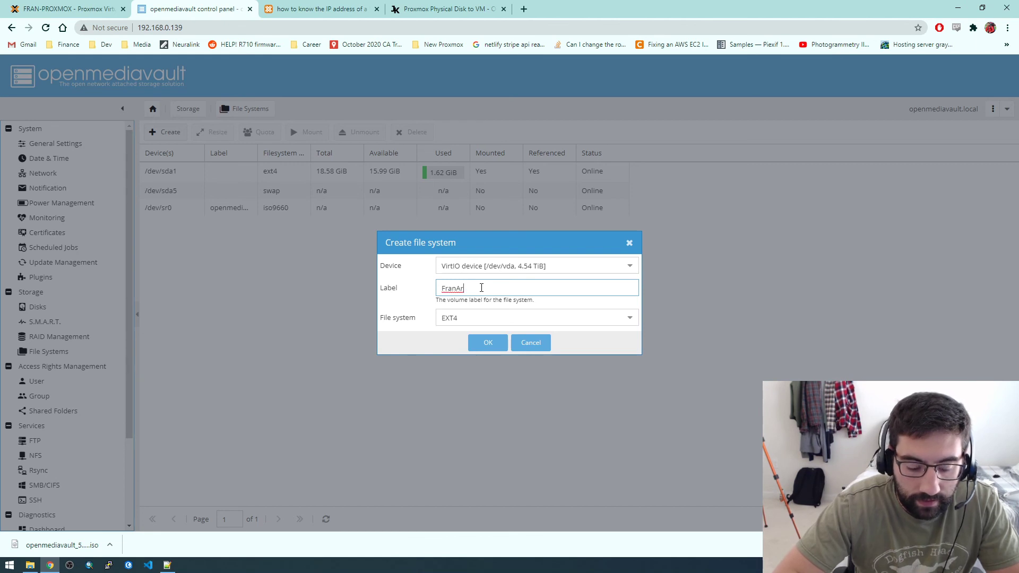
text(chive)
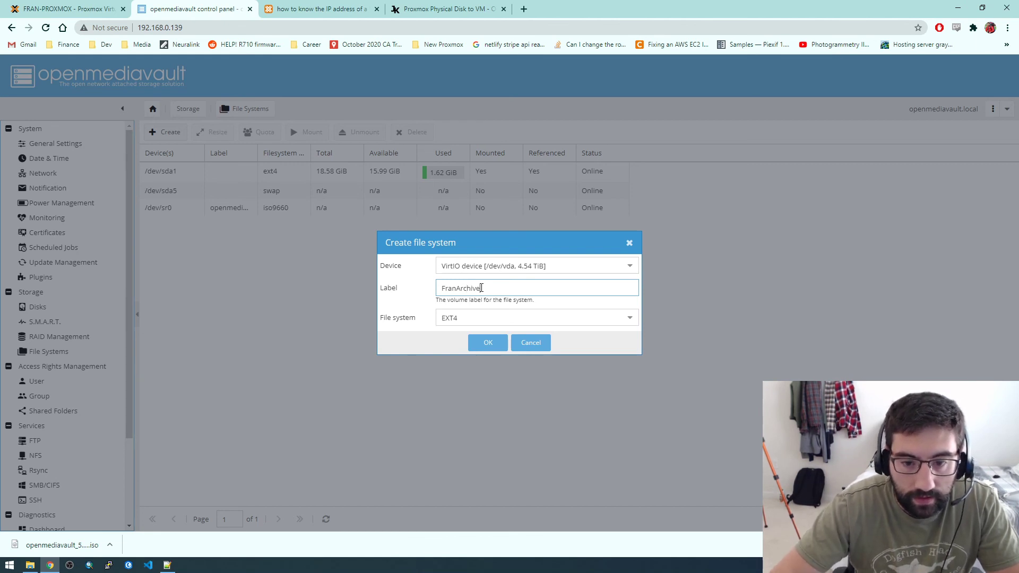
click(487, 319)
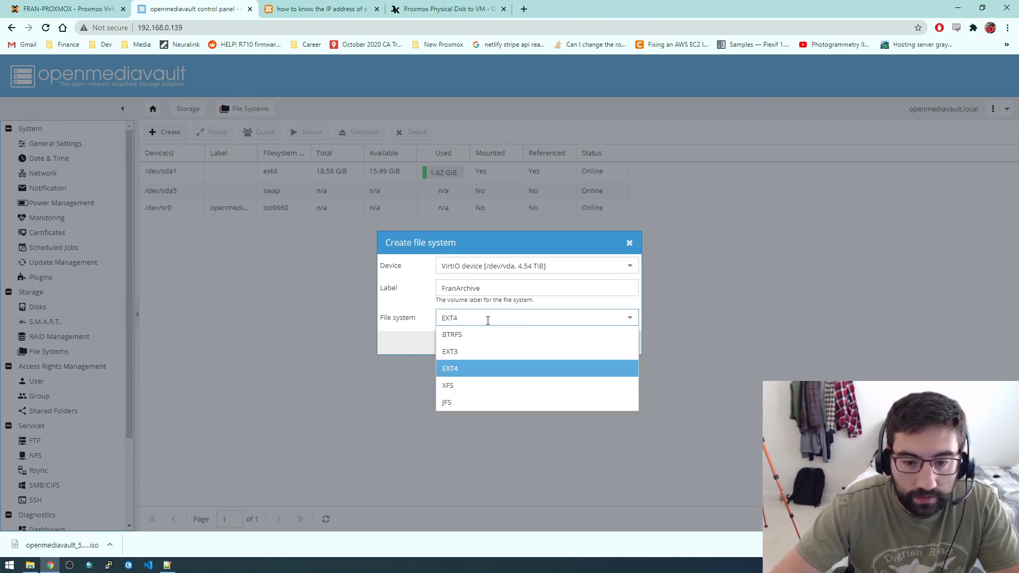
click(487, 319)
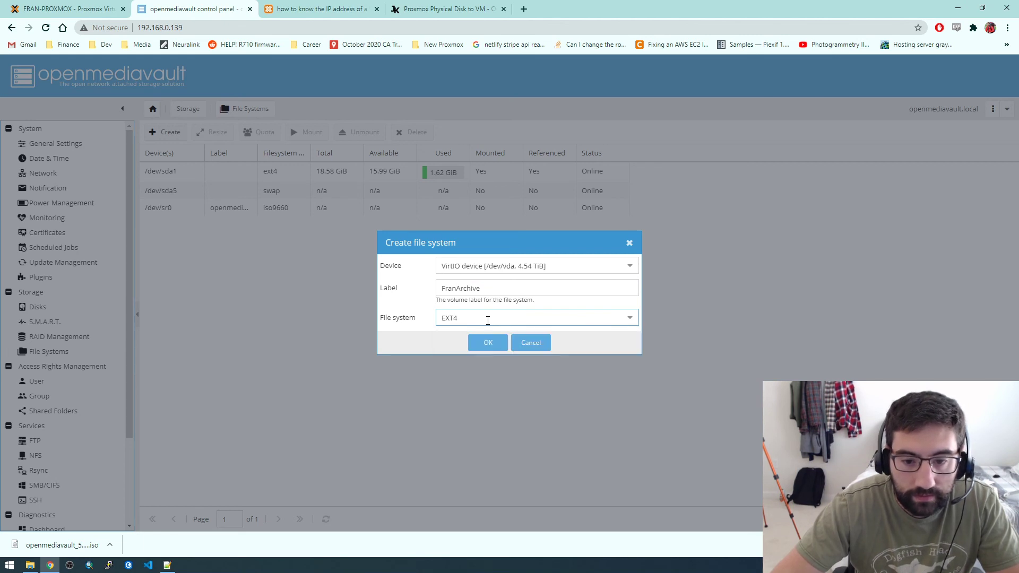
click(497, 288)
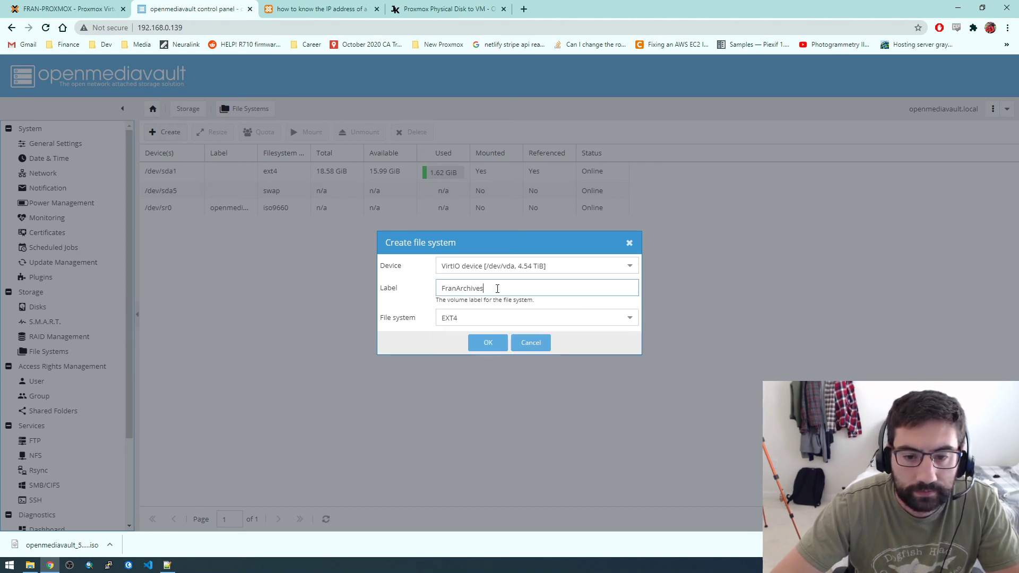
Format the device with the chosen file system settings, confirm the data deletion and close the creation log.
click(491, 344)
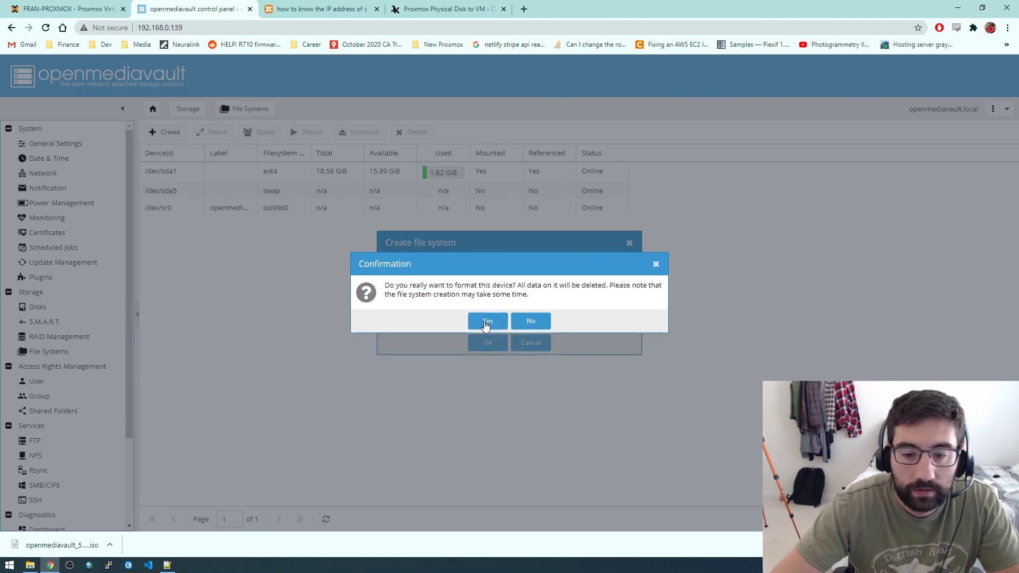
click(486, 323)
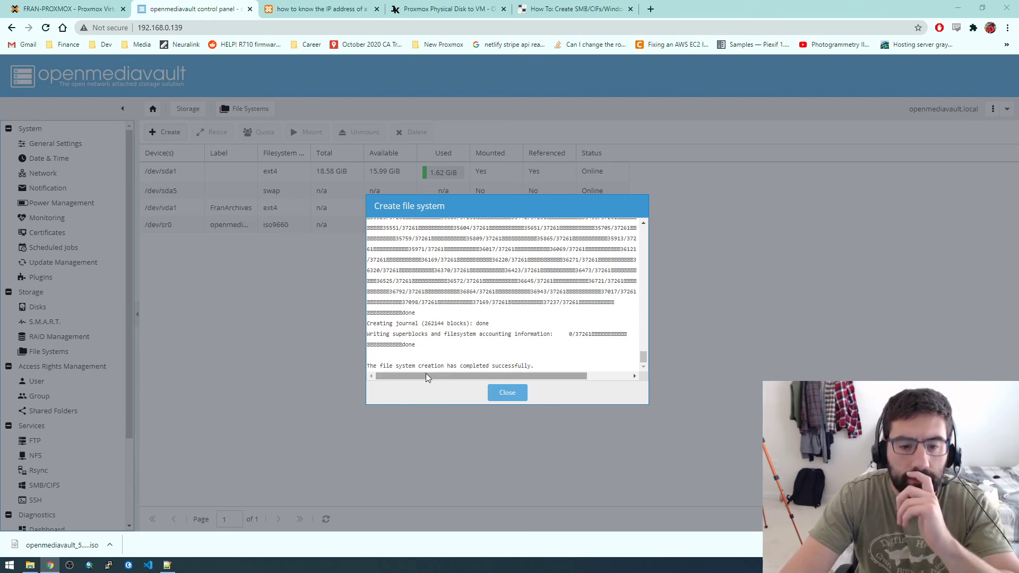
mouse_move(439, 376)
mouse_down()
mouse_move(454, 378)
mouse_move(427, 378)
mouse_up()
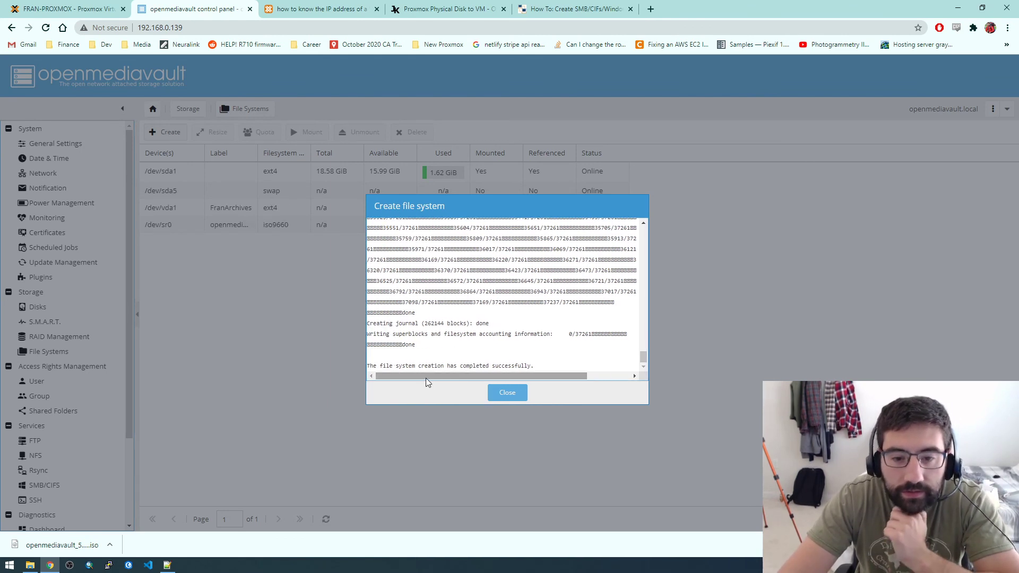
click(510, 394)
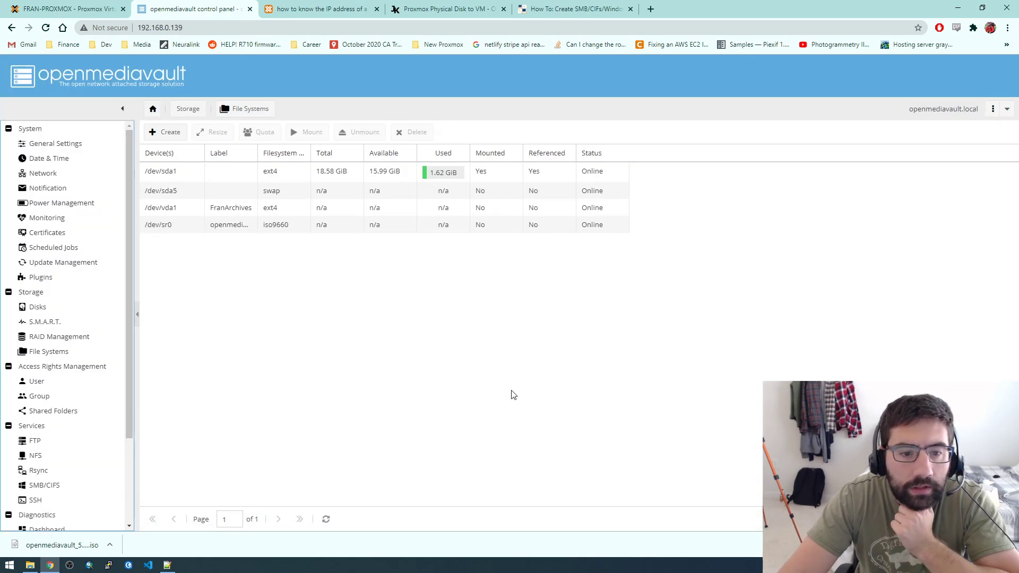
Mount the FranArchives file system on /dev/vda1 and apply the configuration changes.
click(235, 208)
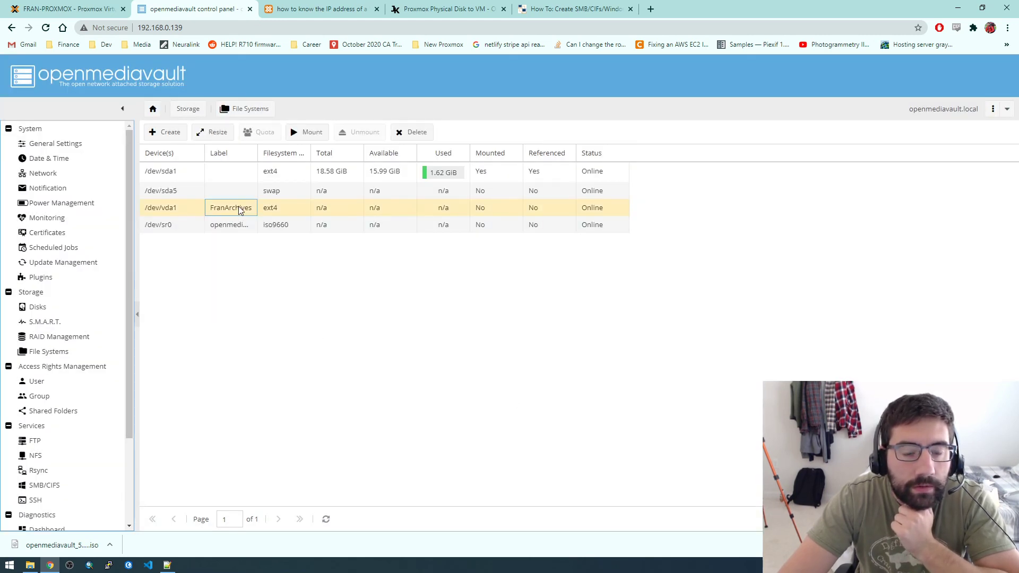
click(307, 134)
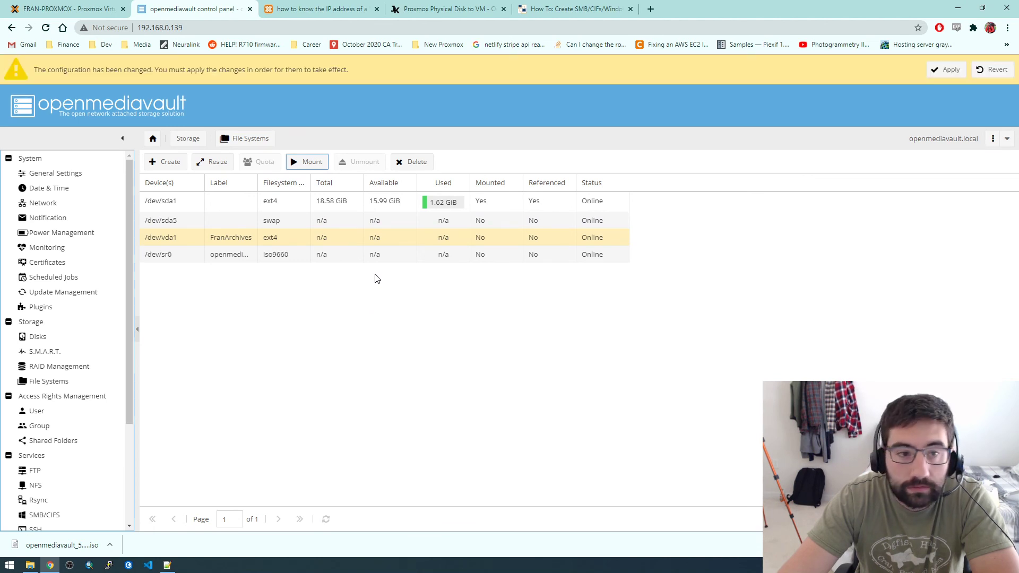
click(947, 70)
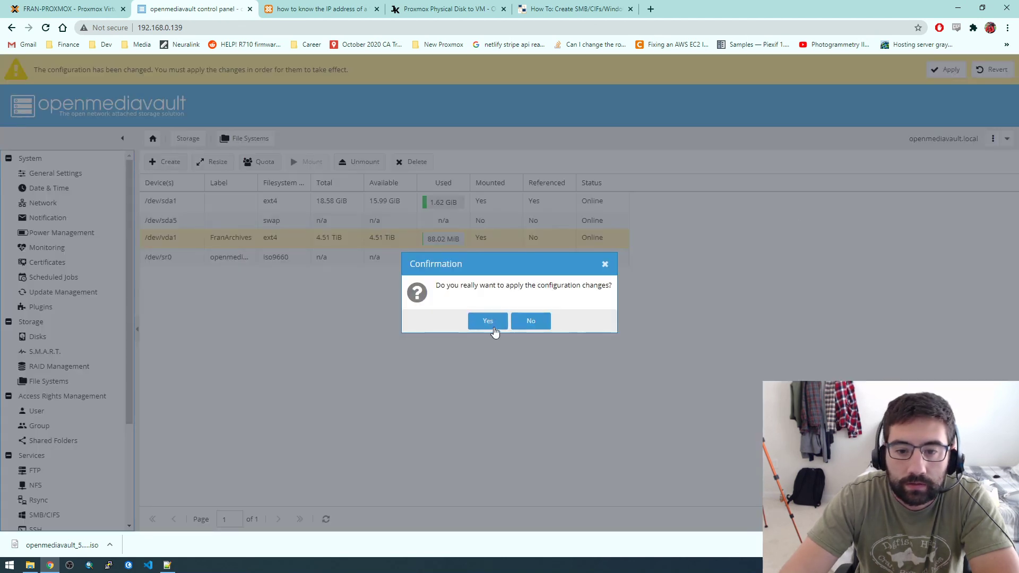
click(487, 322)
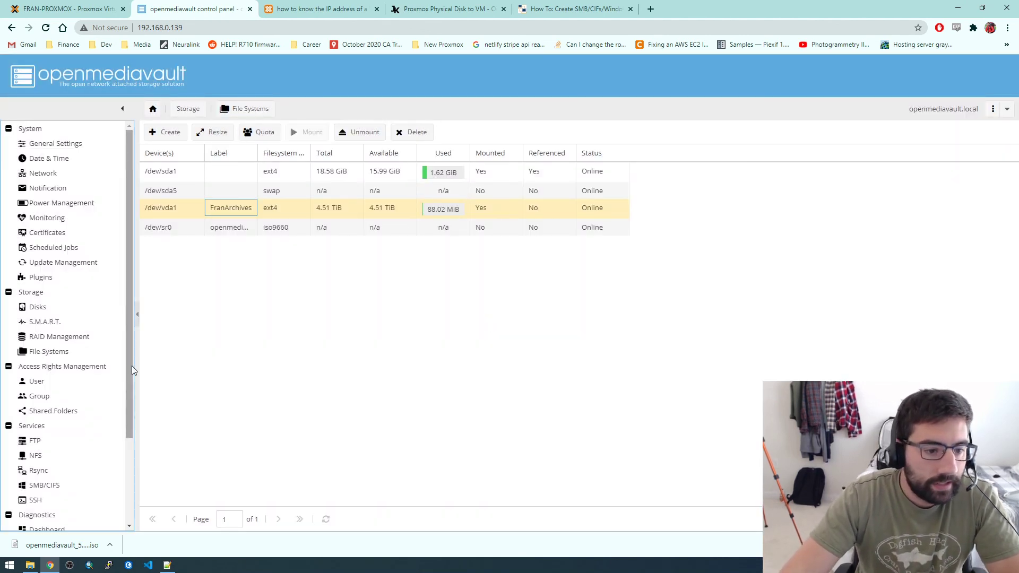
Widen the navigation pane slightly and start a new SMB/CIFS share, checking for existing shared folders.
drag(137, 345, 160, 353)
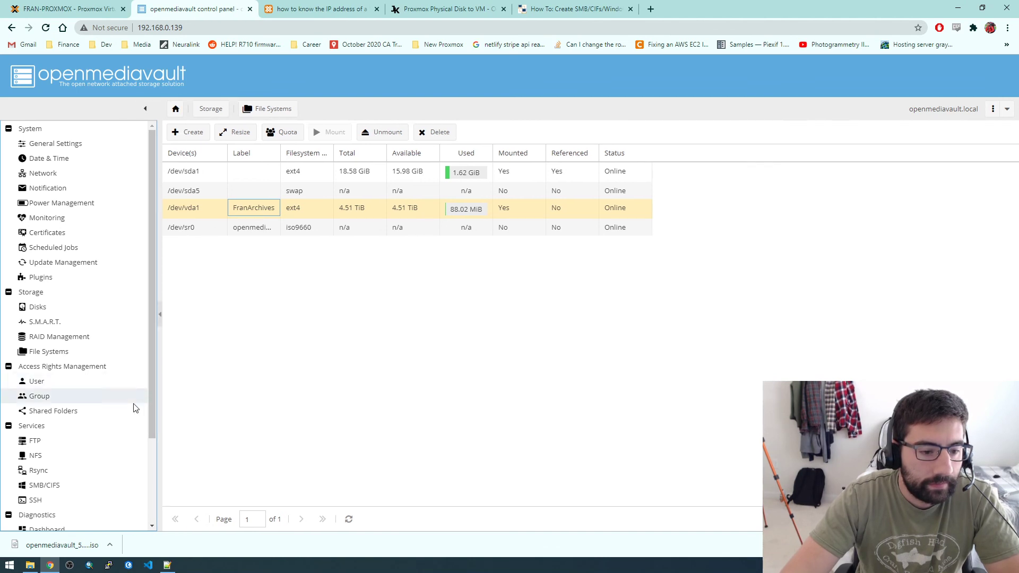
click(47, 492)
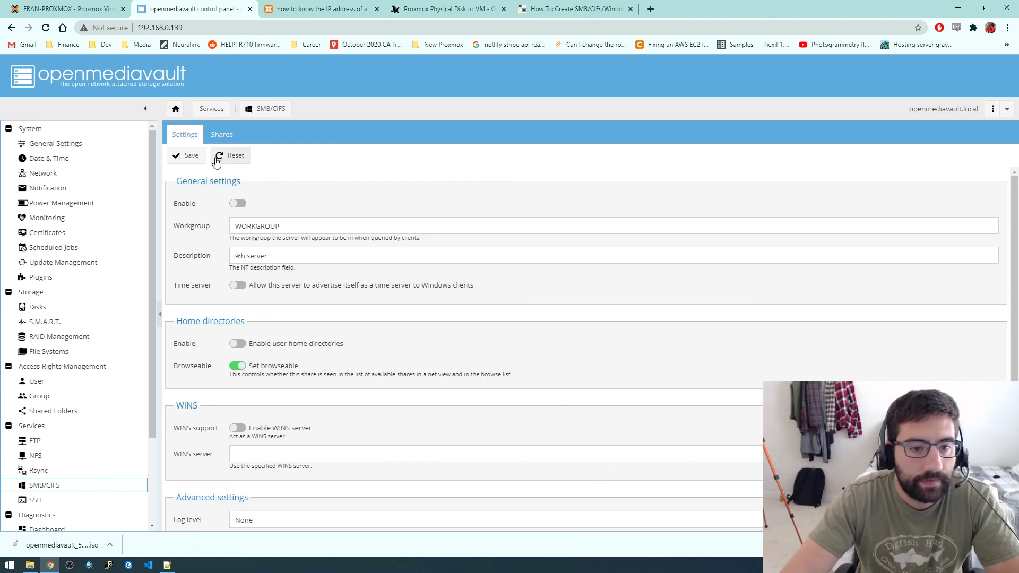
click(223, 137)
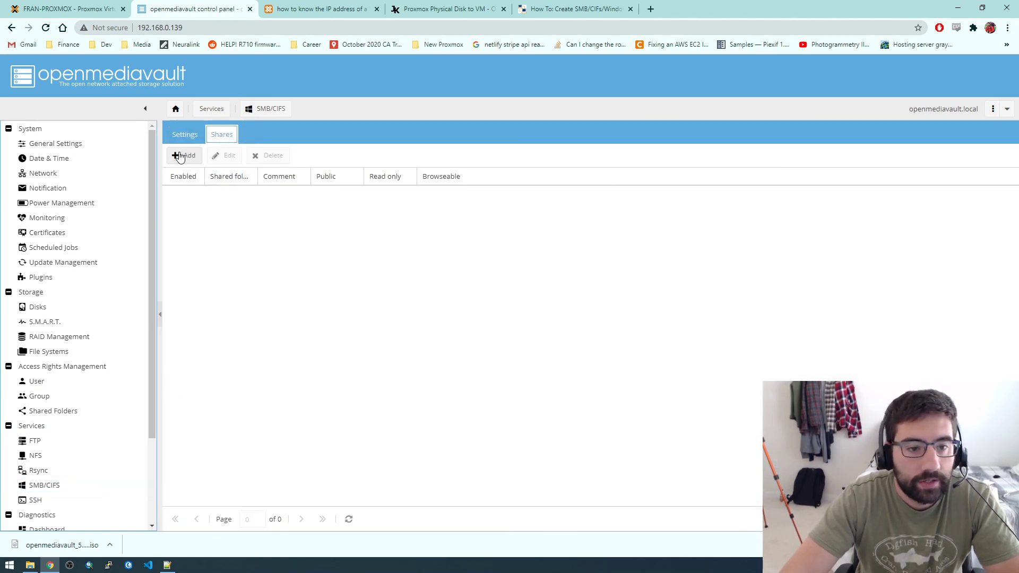
click(186, 159)
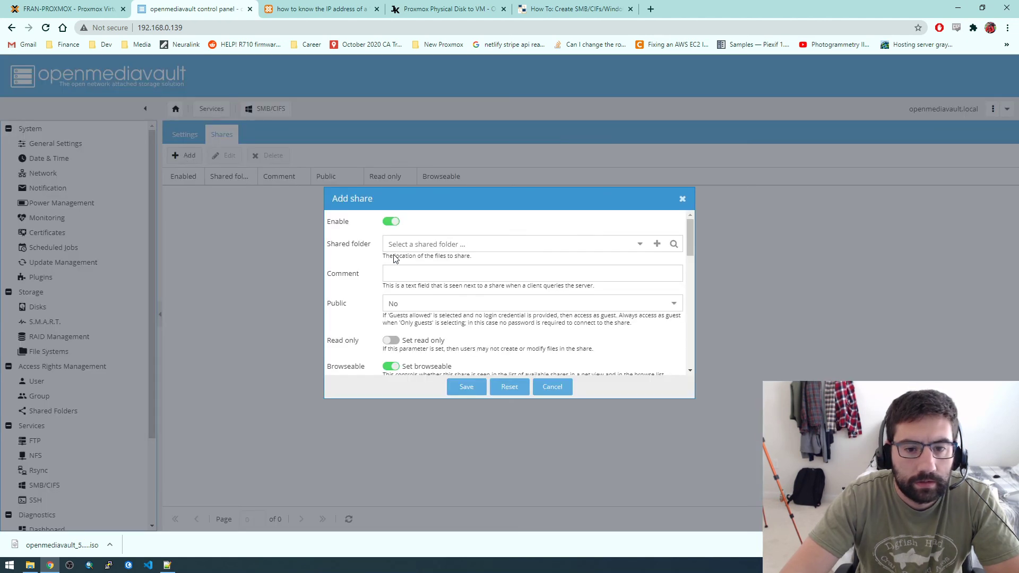
click(640, 245)
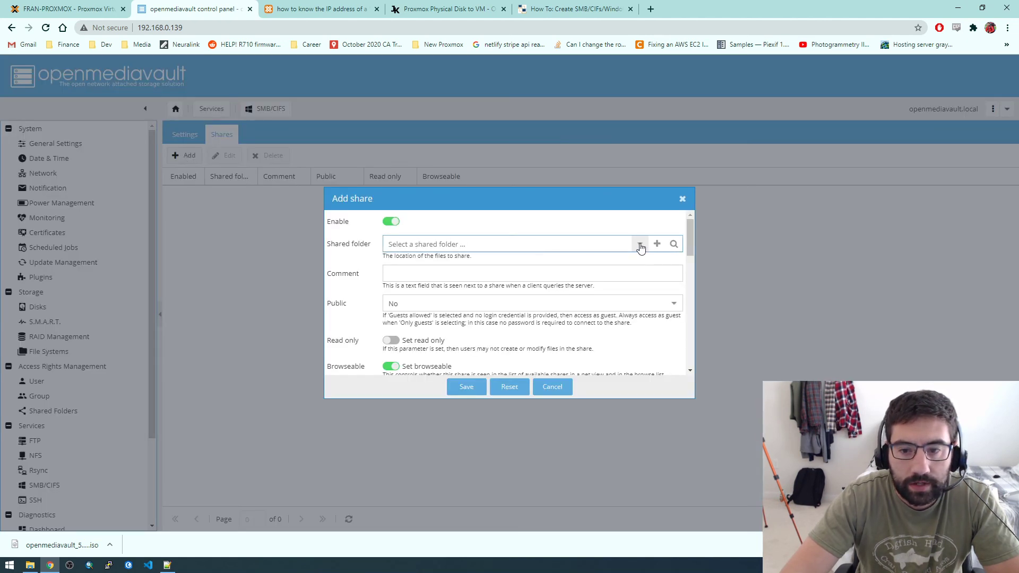
Start a new shared folder for the share, named FranArchives, on the FranArchives device.
click(657, 245)
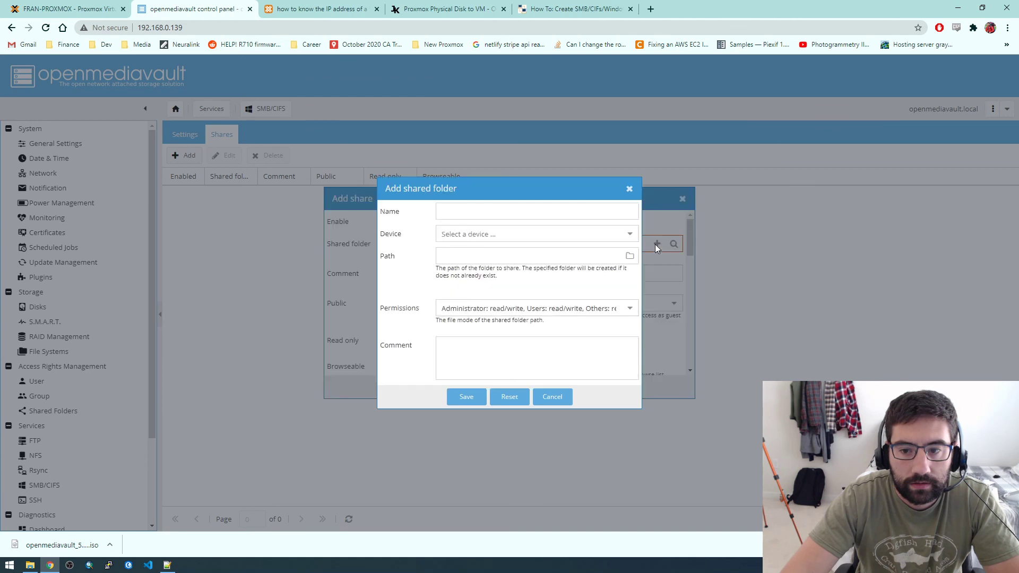
click(470, 213)
text(FranA)
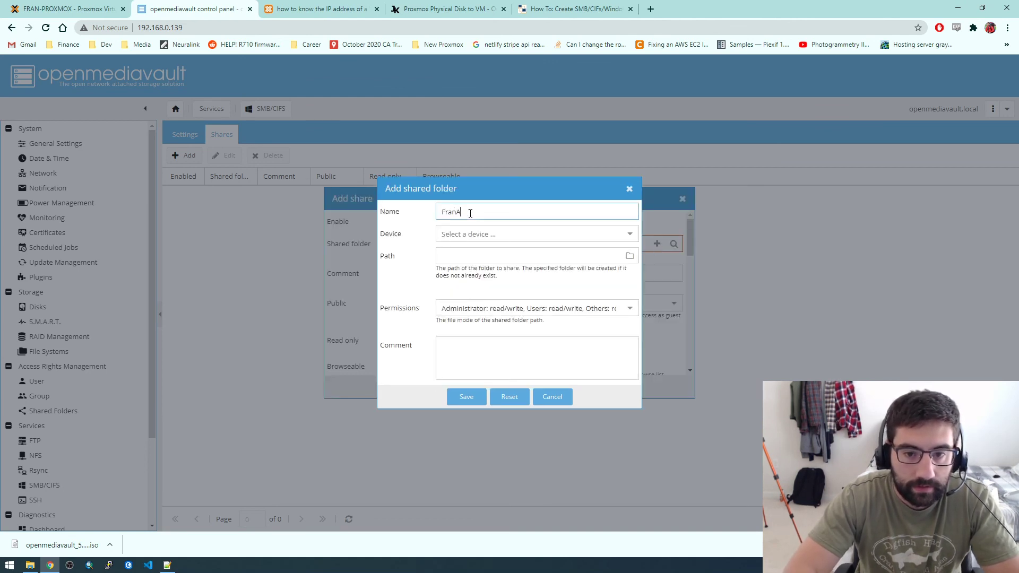
text(rchives)
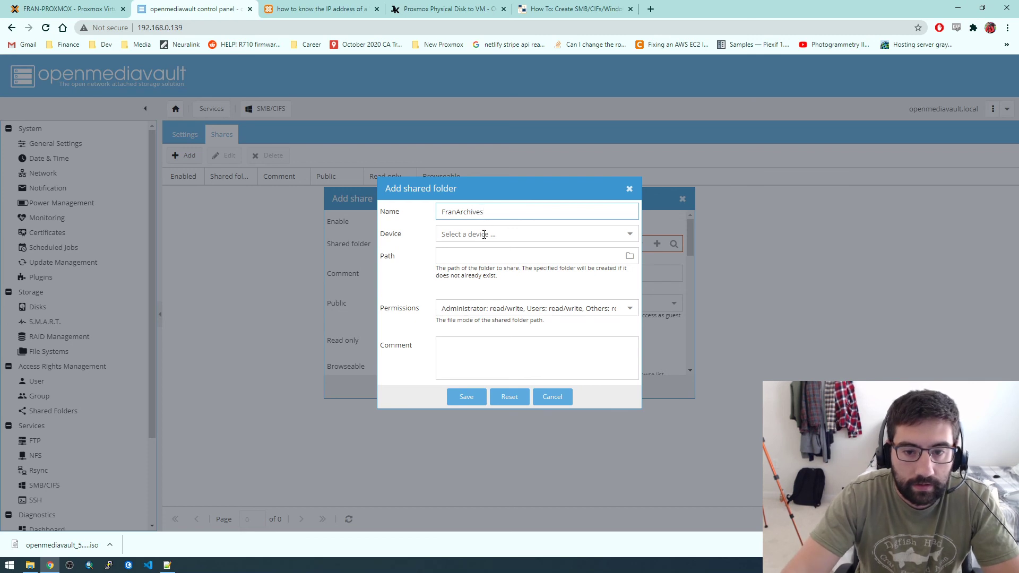
click(483, 234)
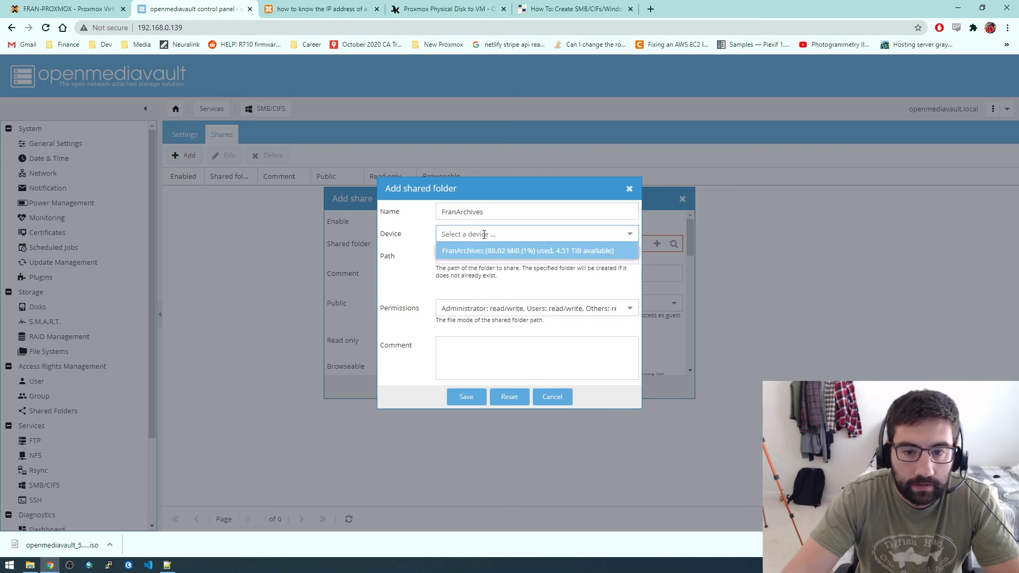
click(456, 252)
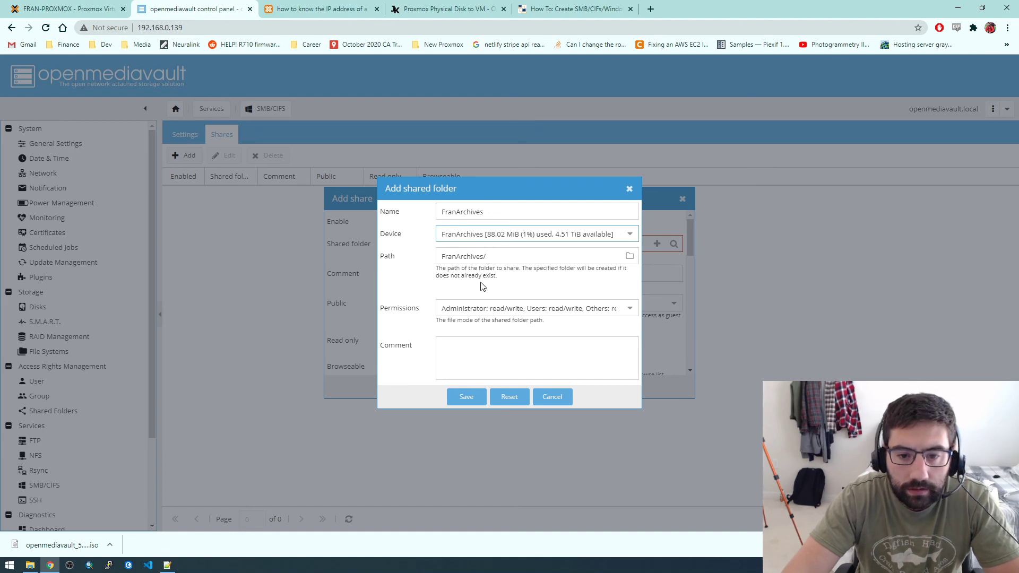
Set the shared folder's permissions to "Everyone: read/write" and save the folder.
click(552, 312)
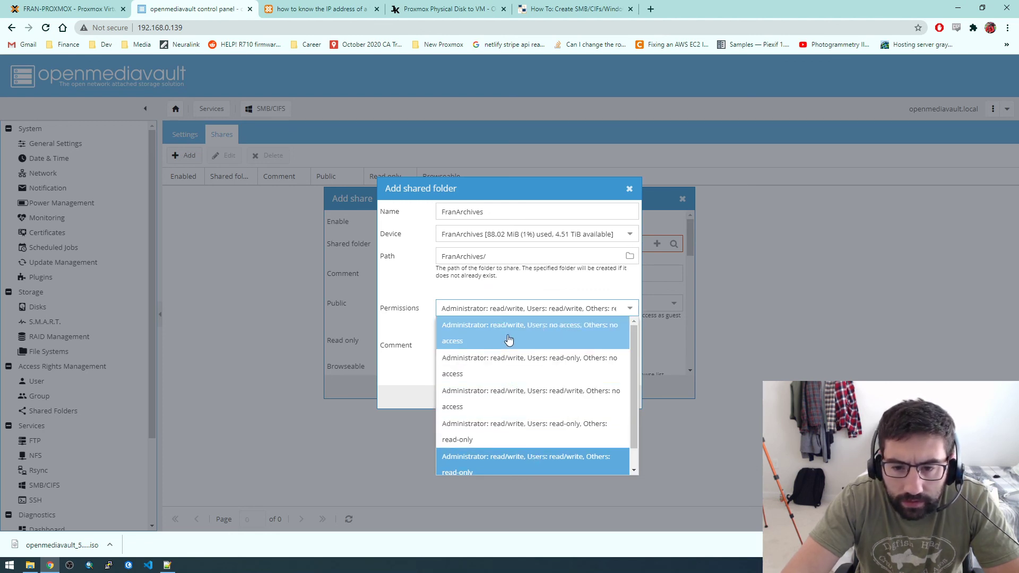
scroll(550, 456, down, 1)
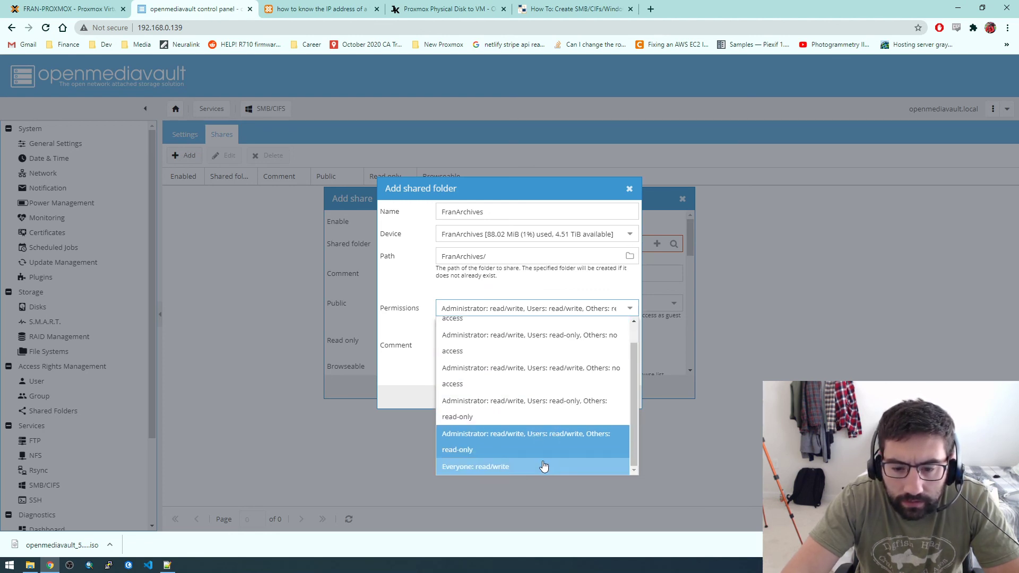
scroll(530, 411, up, 1)
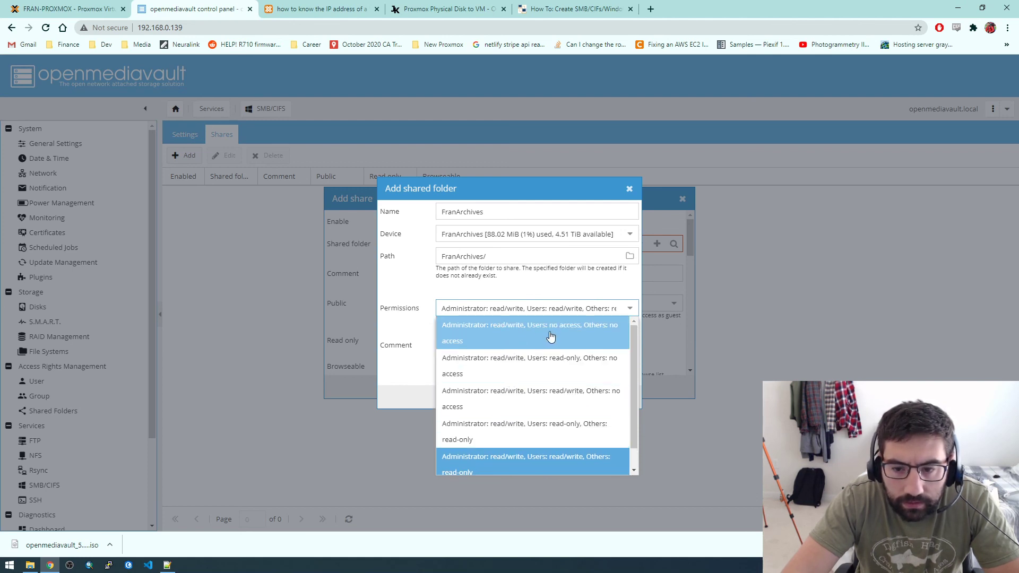
scroll(562, 393, down, 1)
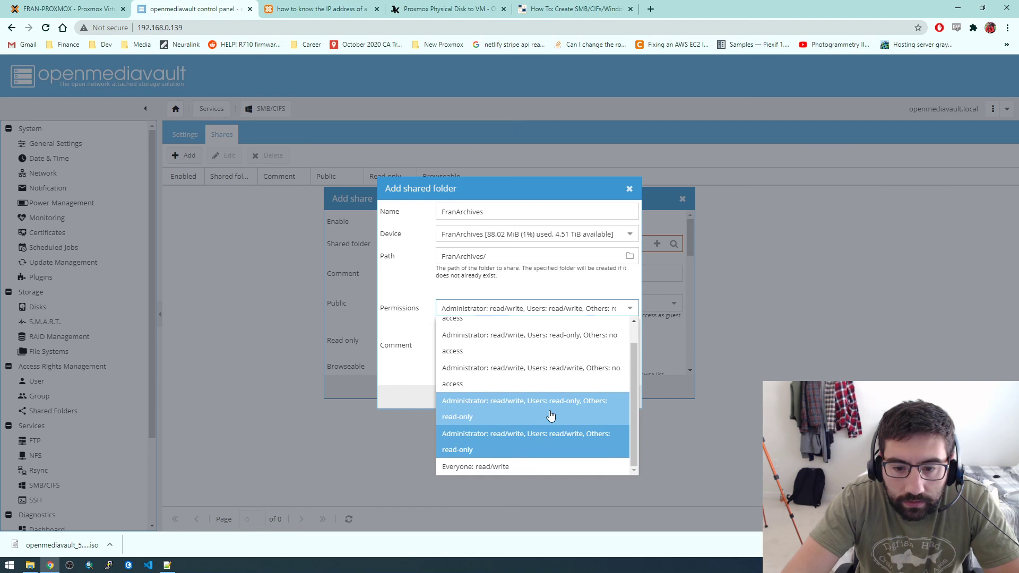
click(479, 469)
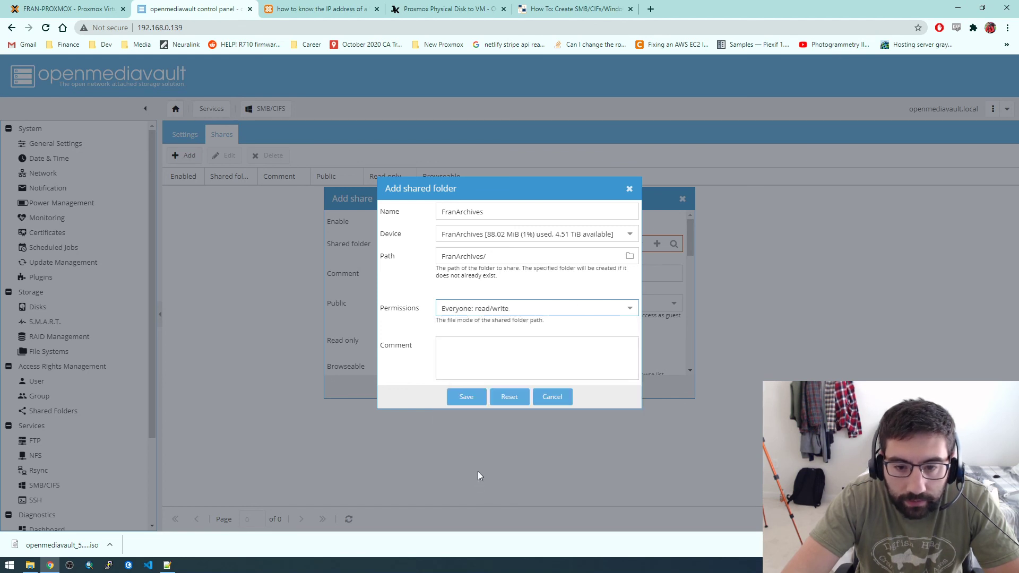
click(466, 404)
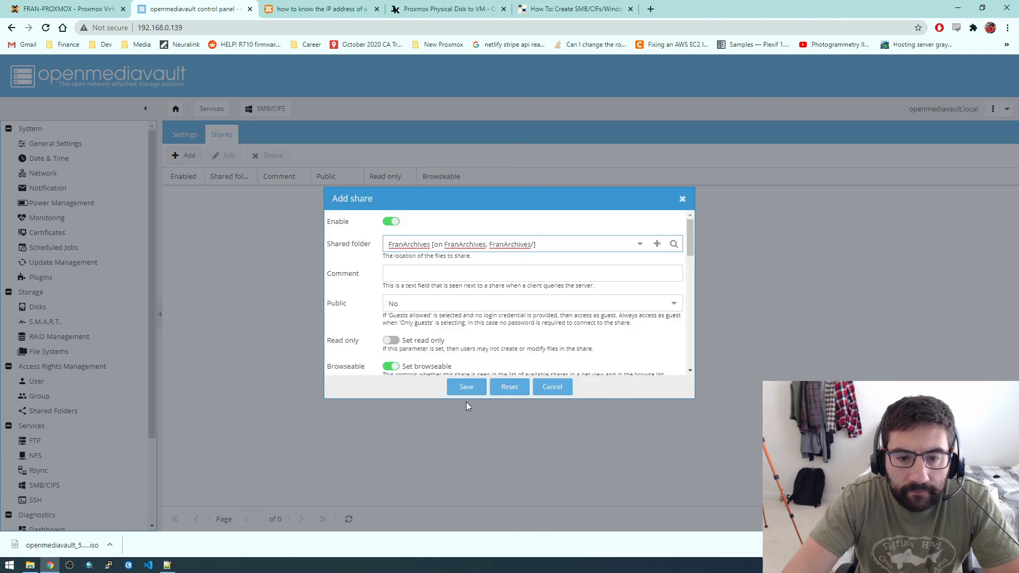
Set the new FranArchives share's public access to "Only guests".
click(416, 303)
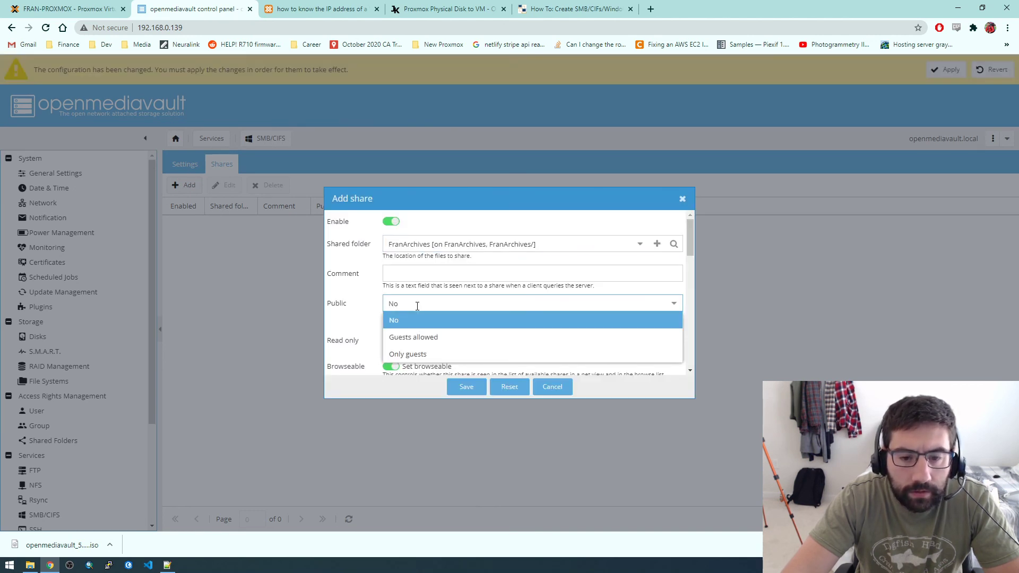
click(417, 306)
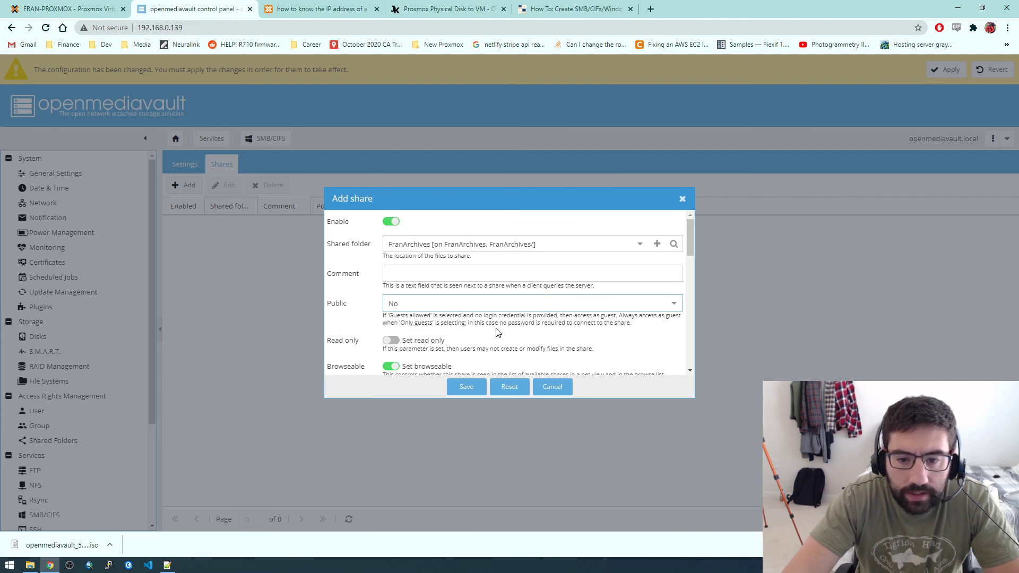
click(665, 302)
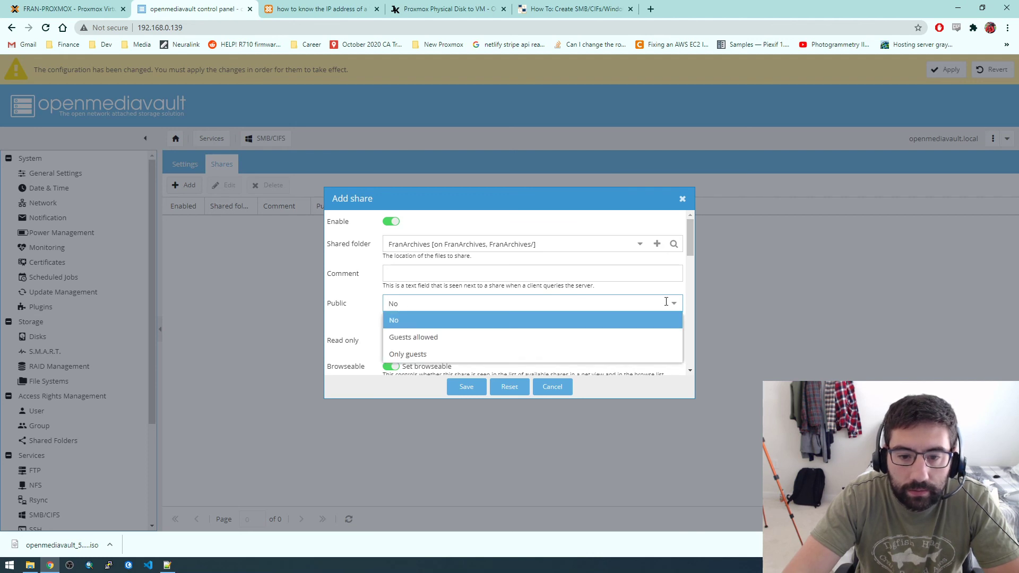
click(409, 354)
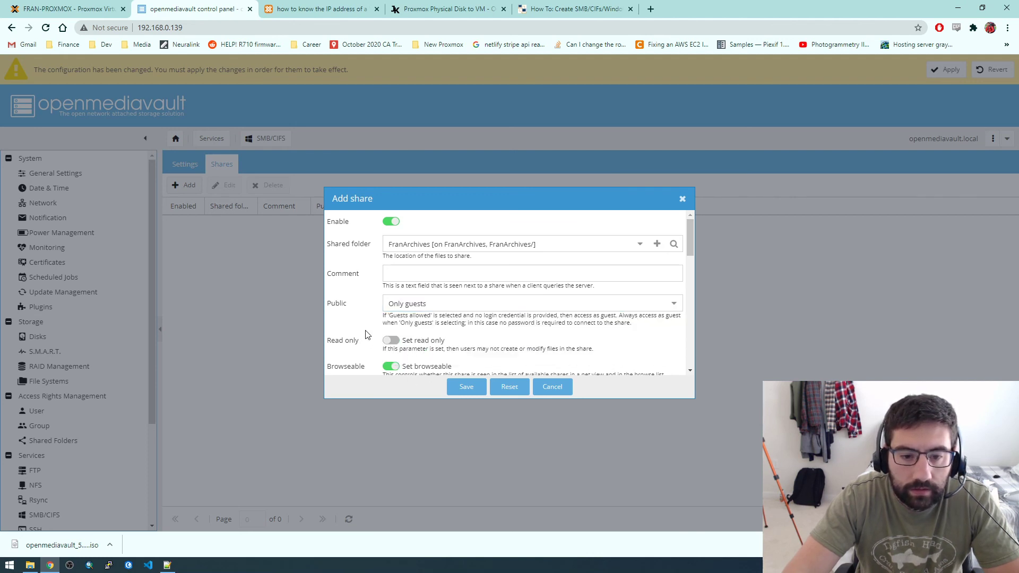
Review the share's remaining options, save the share, and apply the configuration changes.
scroll(365, 339, down, 5)
scroll(365, 335, down, 1)
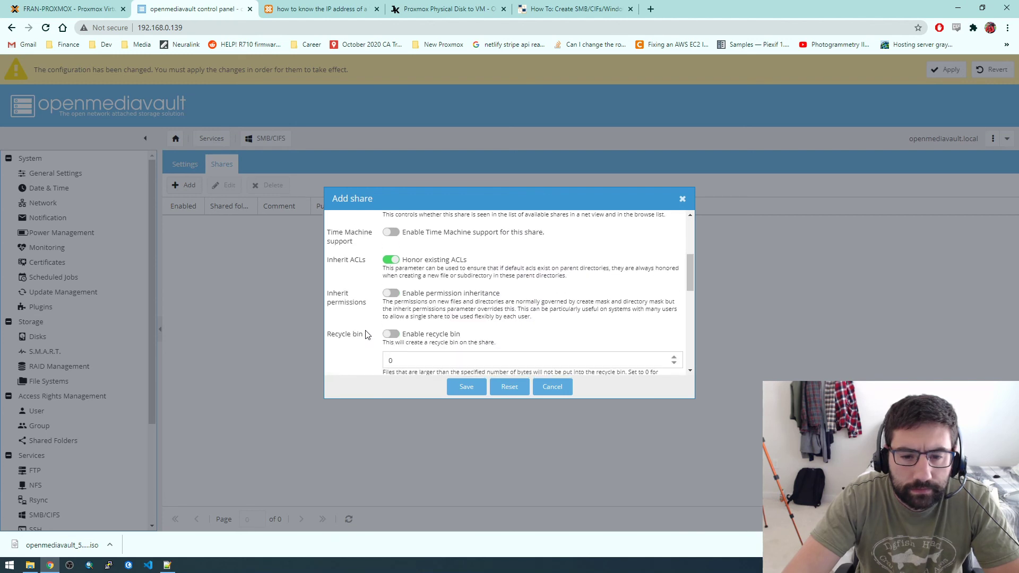
scroll(365, 335, down, 5)
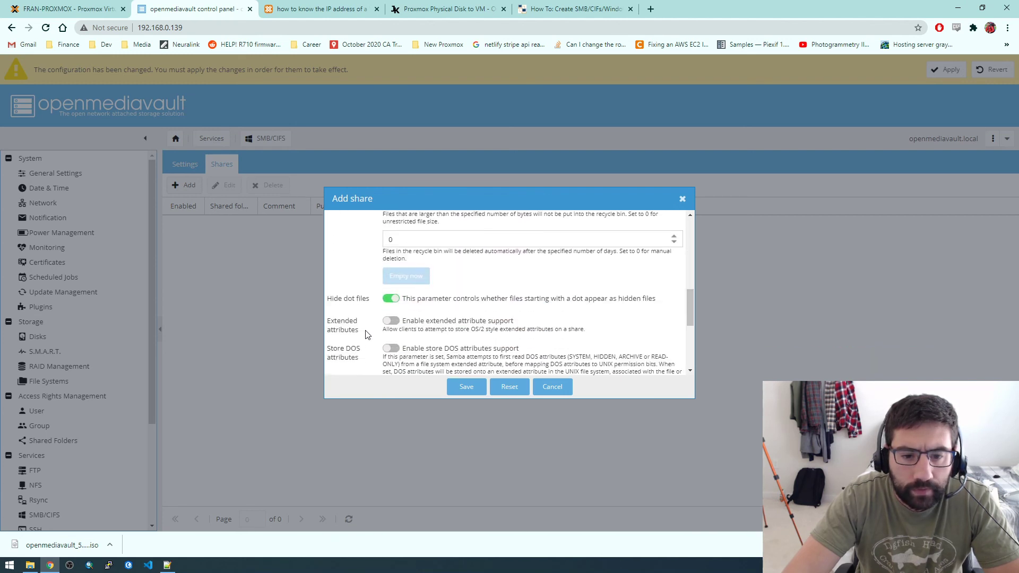
scroll(365, 334, down, 2)
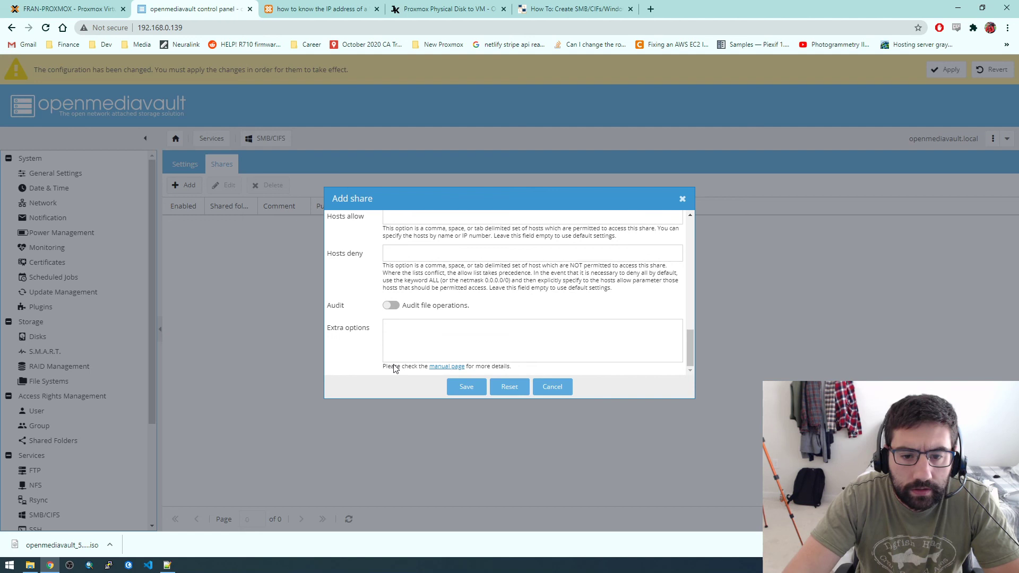
click(465, 387)
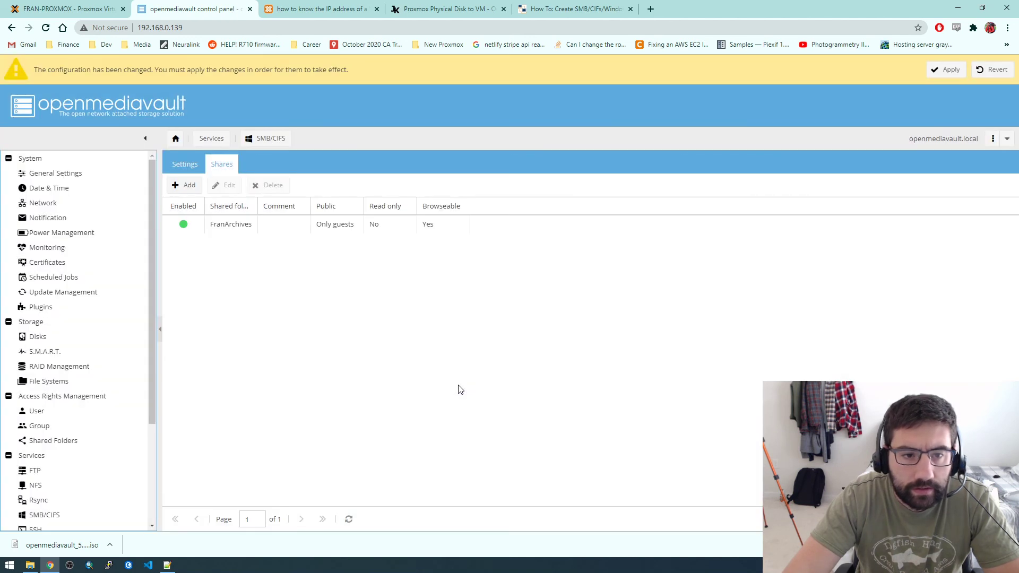
click(946, 70)
click(485, 321)
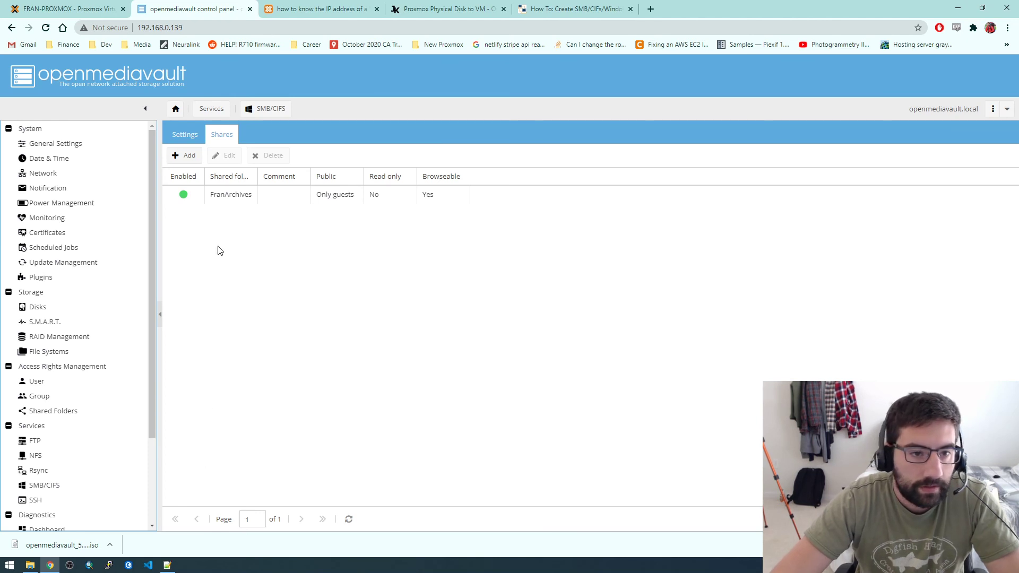
Copy the openmediavault server's address from the browser and enter it as a location in File Explorer.
click(183, 28)
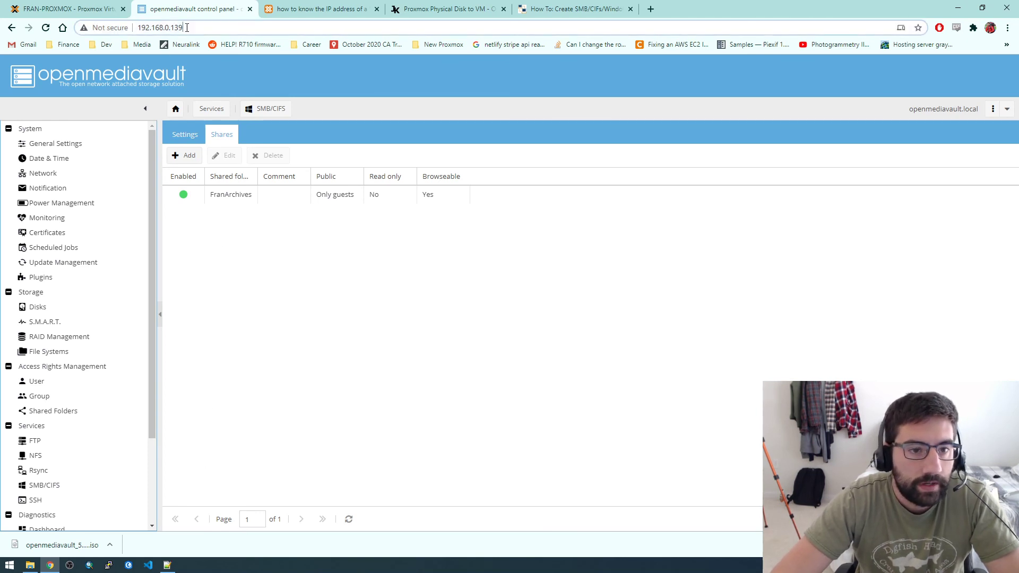
right_click(154, 31)
click(180, 102)
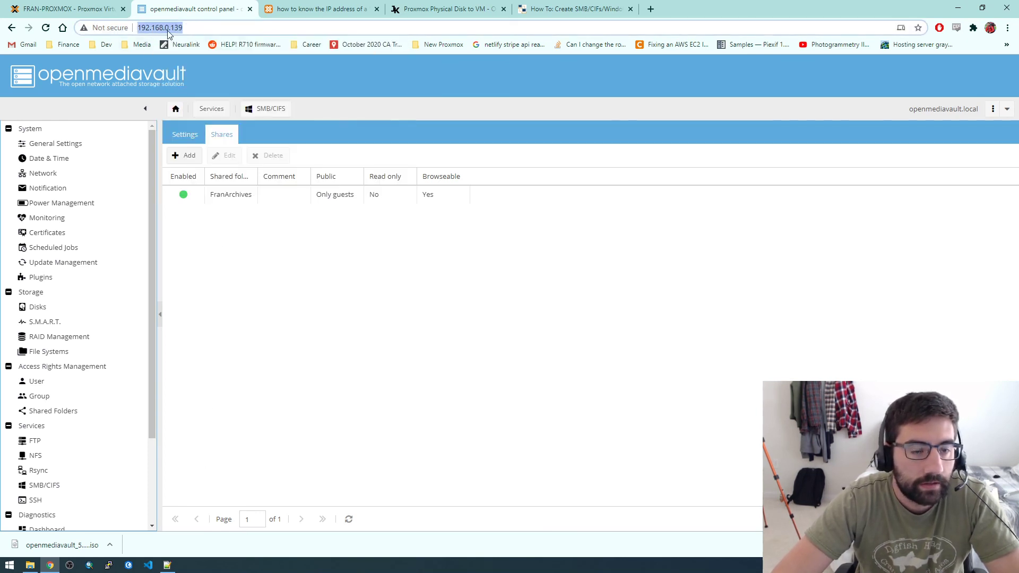
click(30, 564)
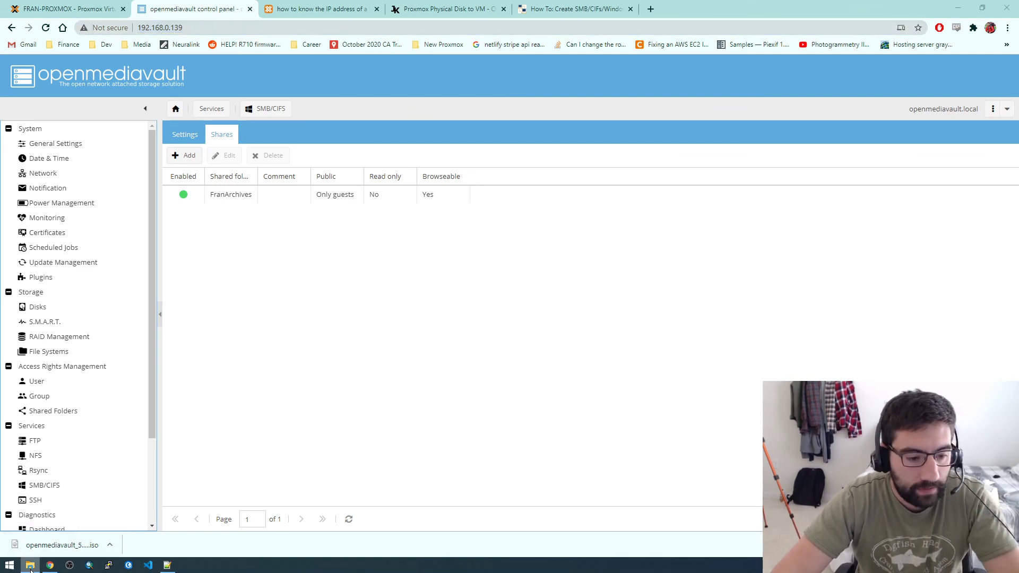
mouse_move(24, 566)
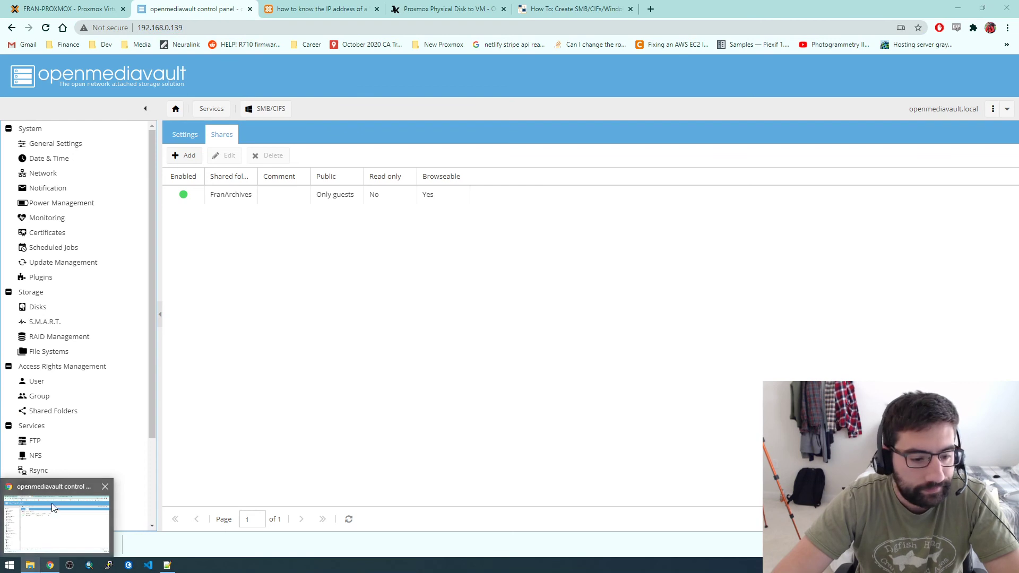
click(30, 566)
click(90, 84)
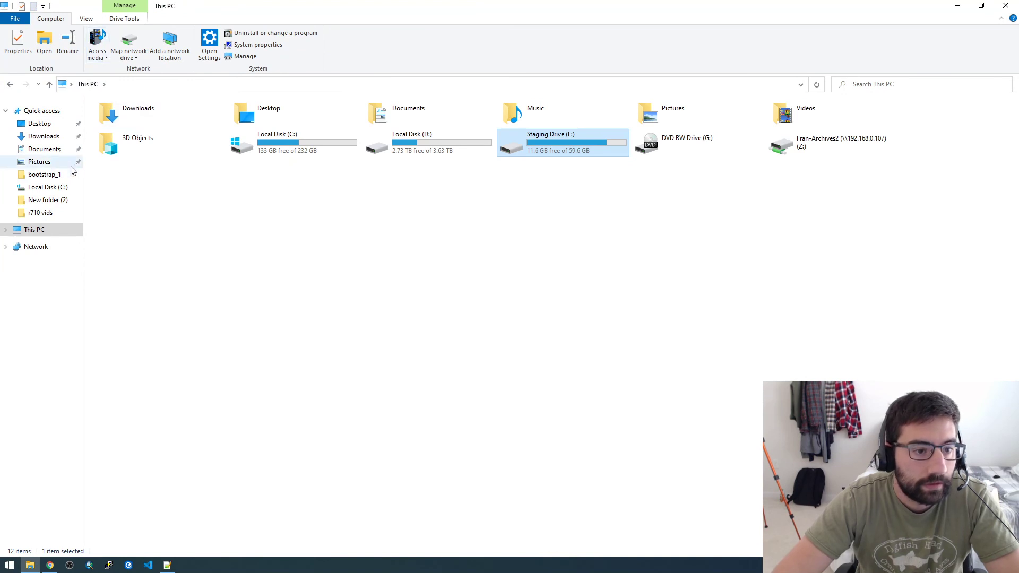
click(158, 85)
key(ctrl+v)
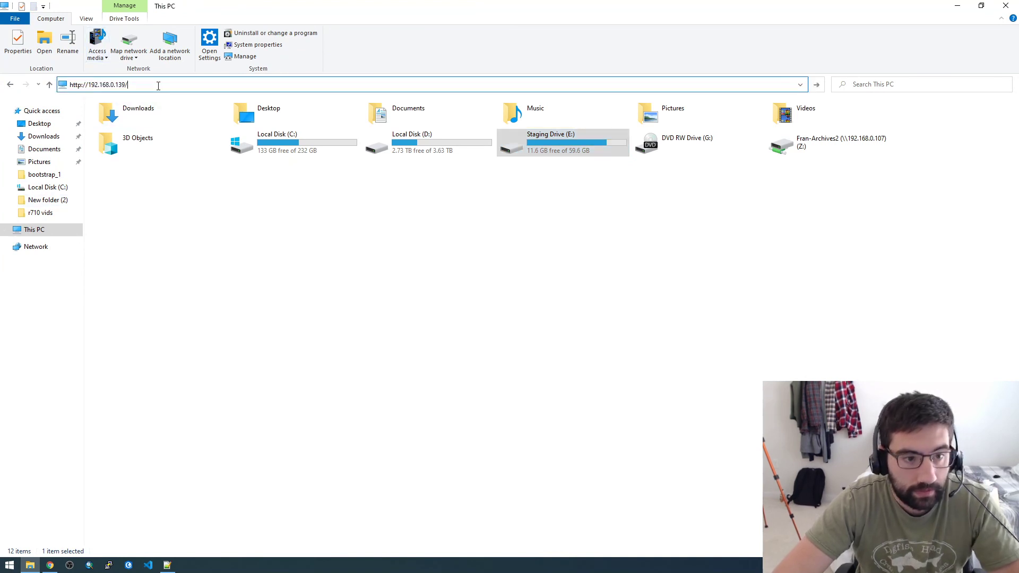
key(Return)
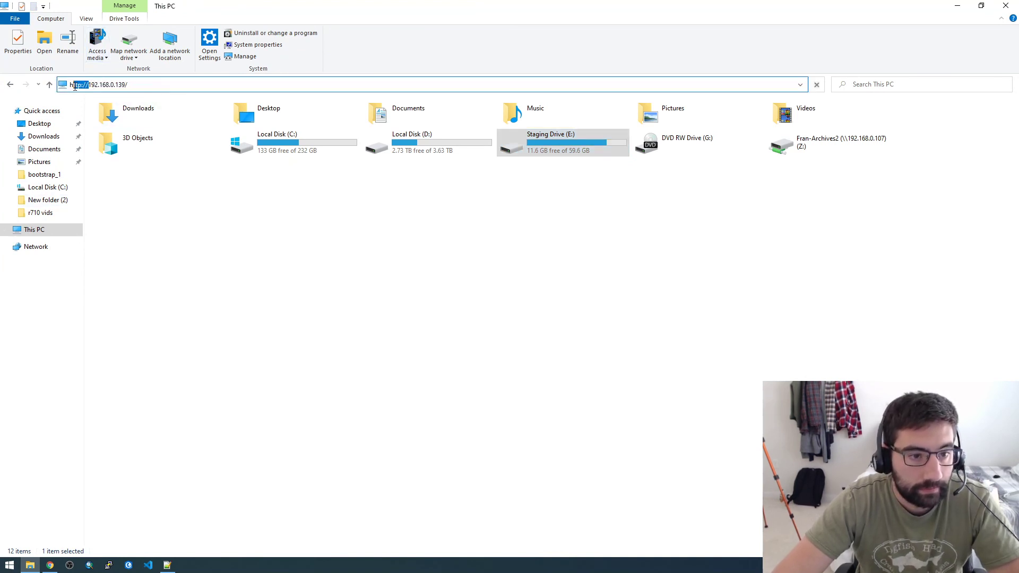
shift+click(91, 86)
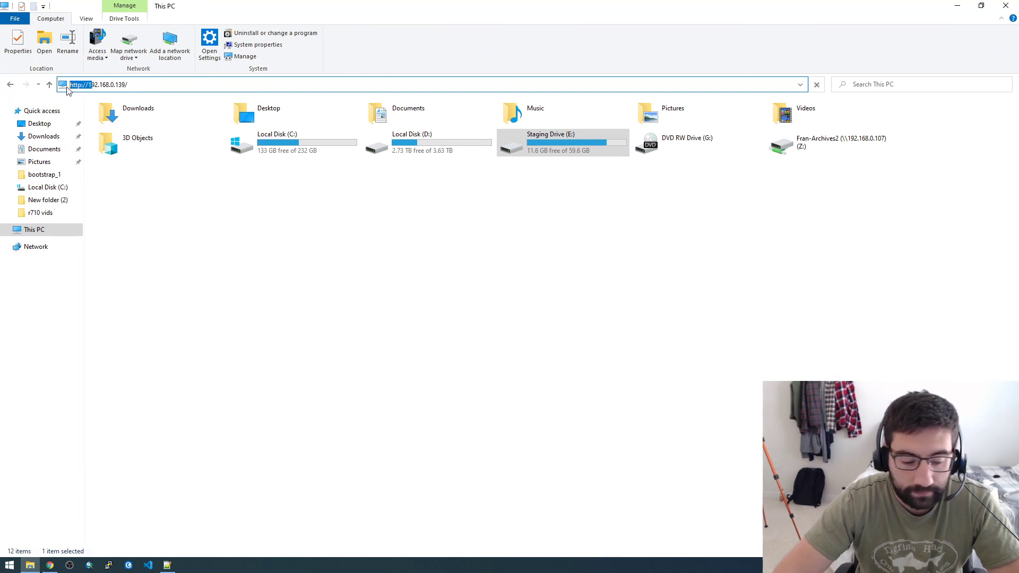
key(BackSpace)
click(126, 82)
key(BackSpace)
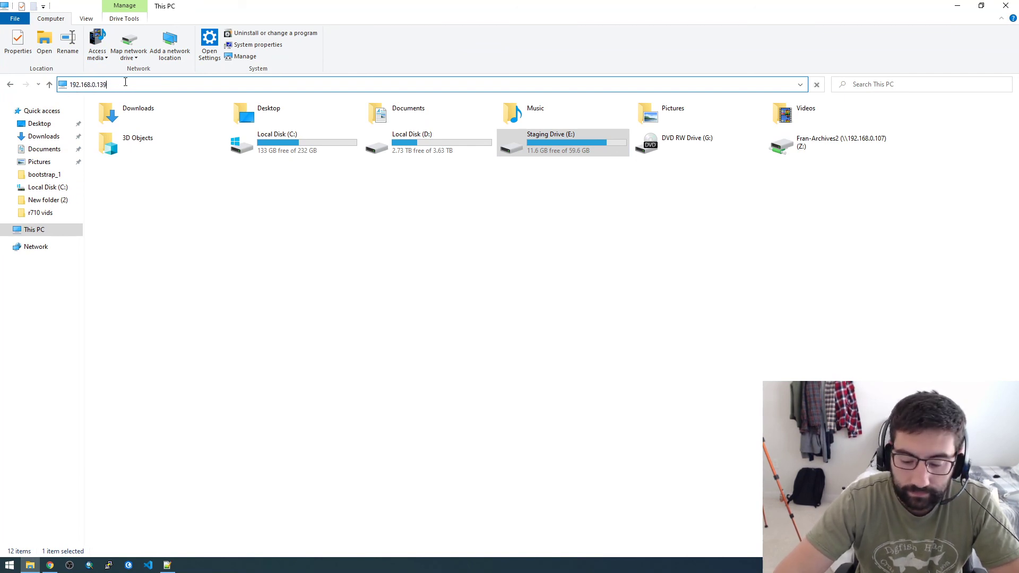
text(\)
key(Return)
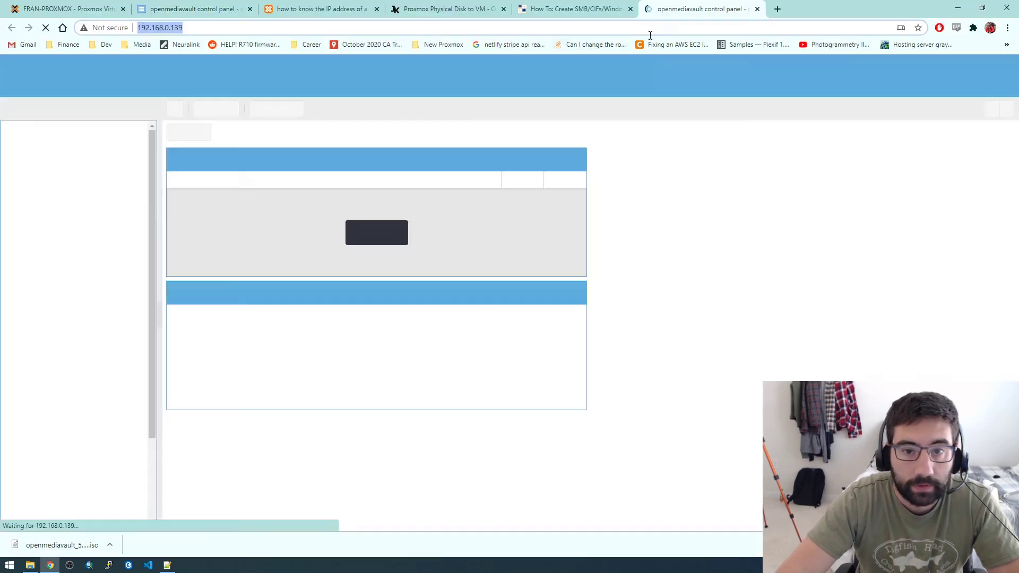
key(ctrl+w)
click(427, 7)
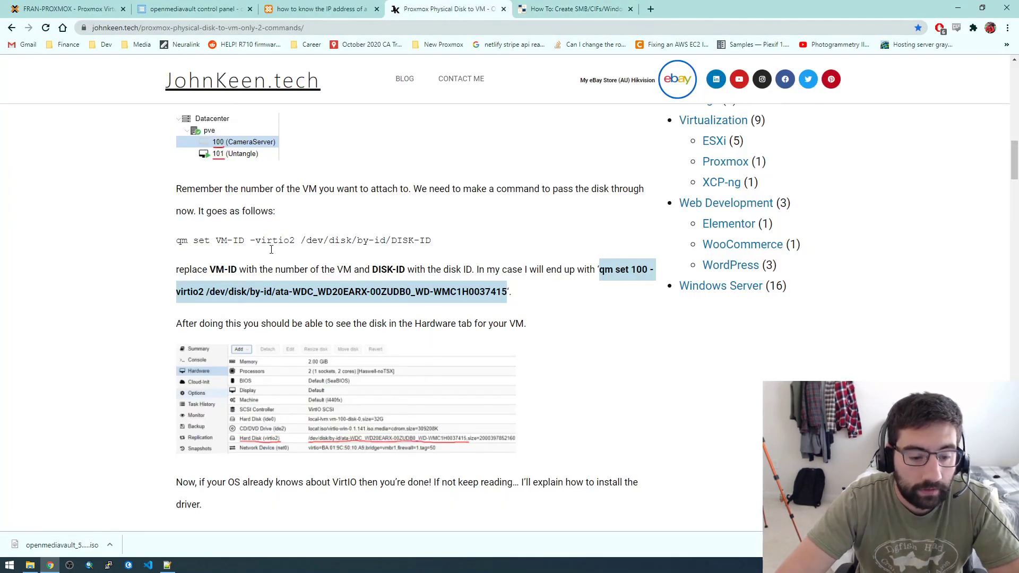
Switch back to File Explorer and try to open the network location \\192.168.0.139\.
click(30, 566)
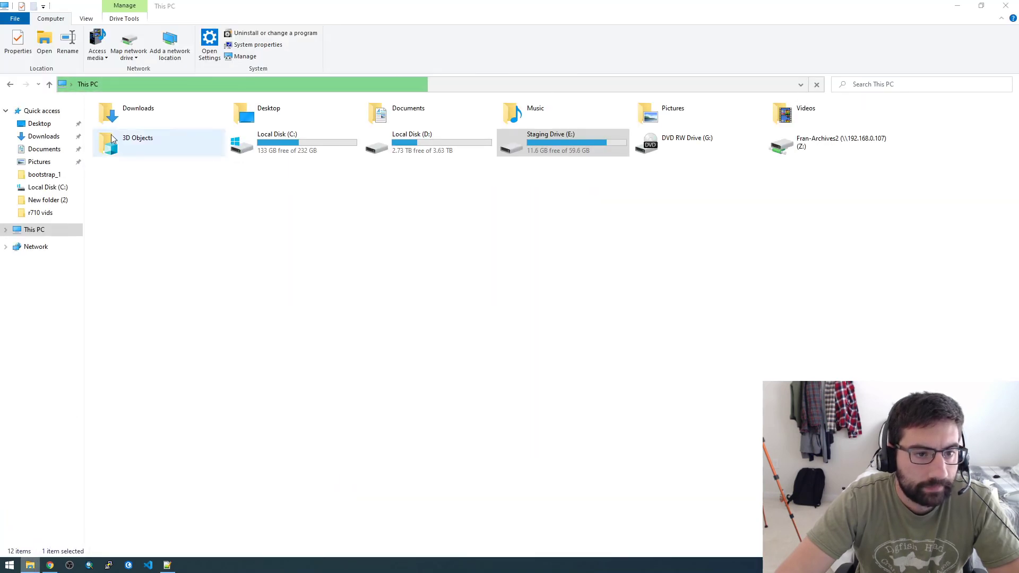
click(137, 82)
key(ctrl+v)
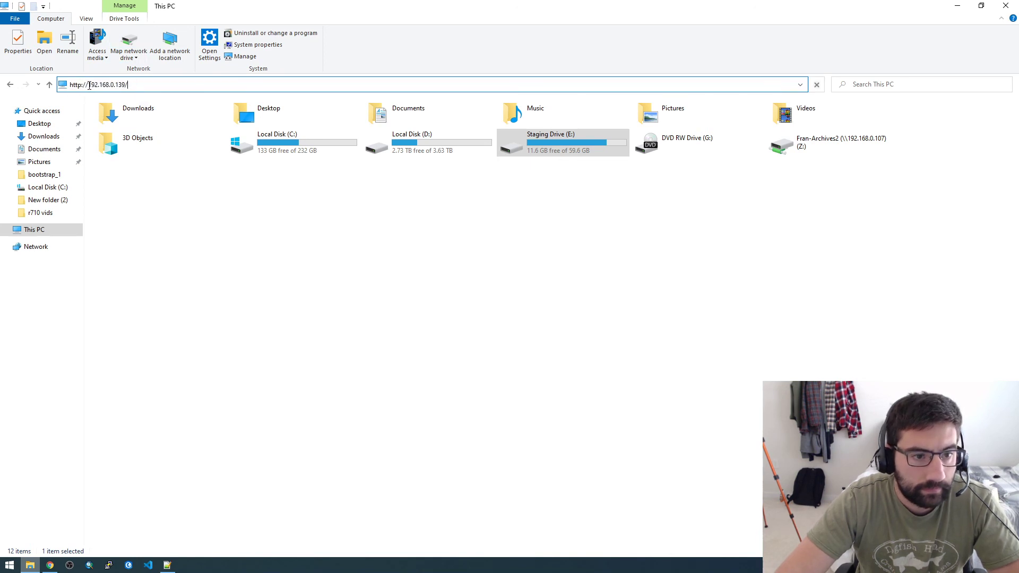
drag(90, 85, 69, 85)
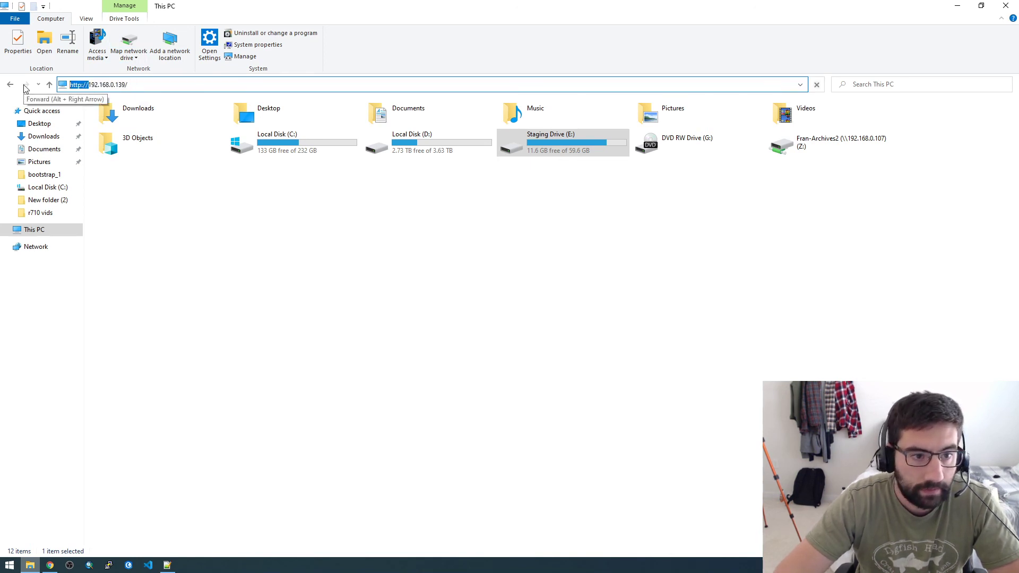
text(\\)
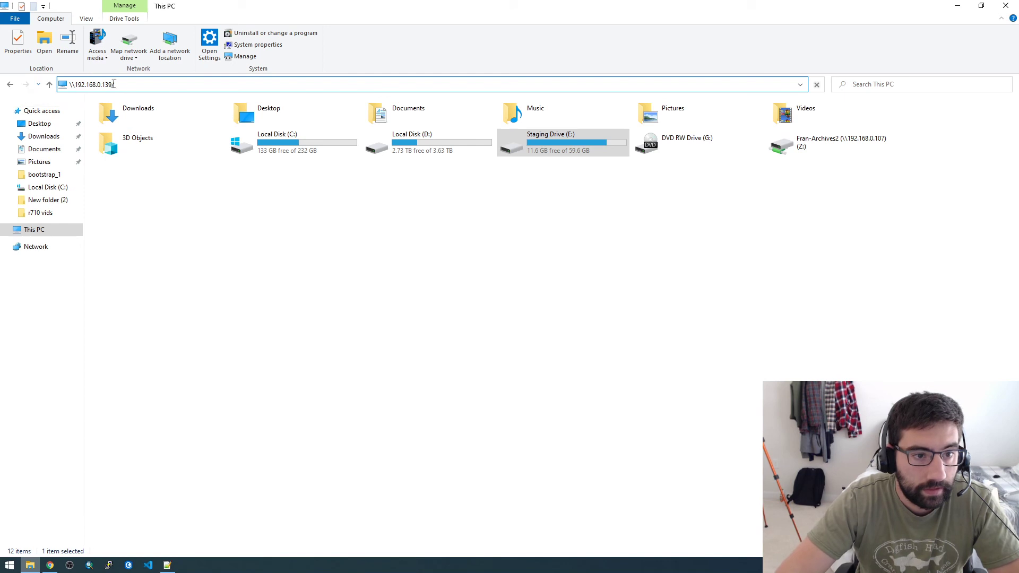
key(BackSpace)
key(ctrl+a)
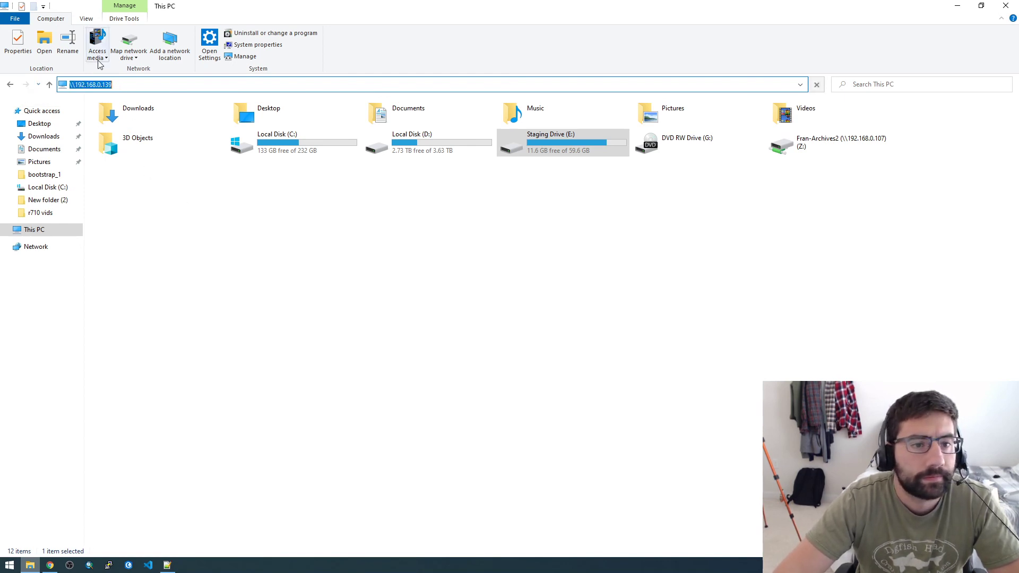
click(147, 85)
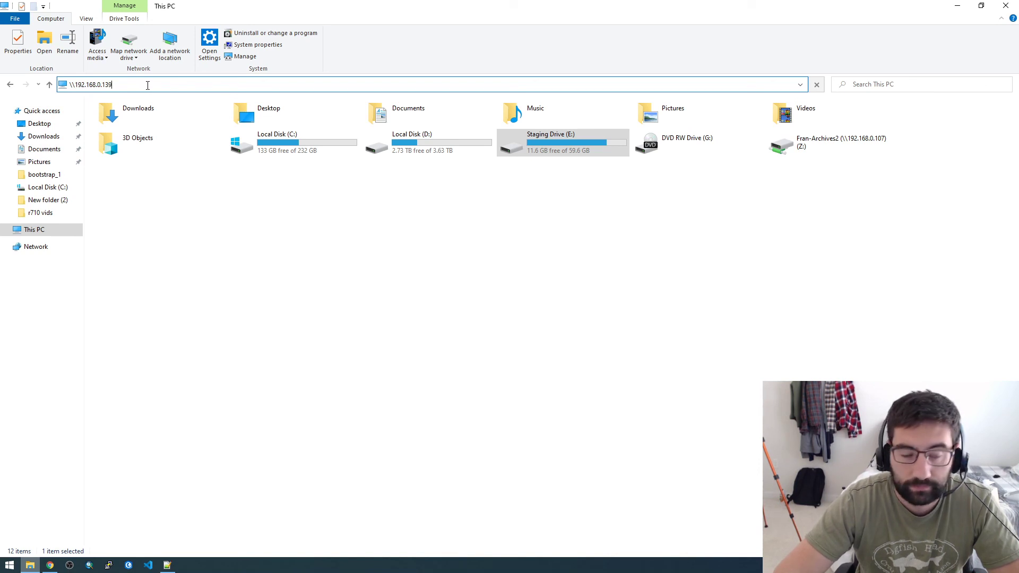
key(Return)
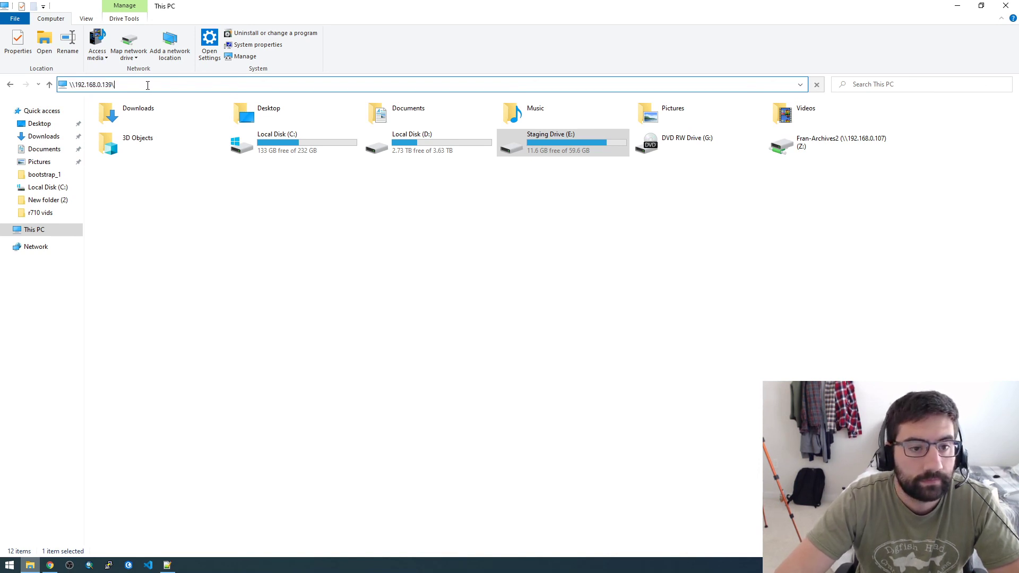
Dismiss the network error and close the unresponsive File Explorer window.
click(817, 147)
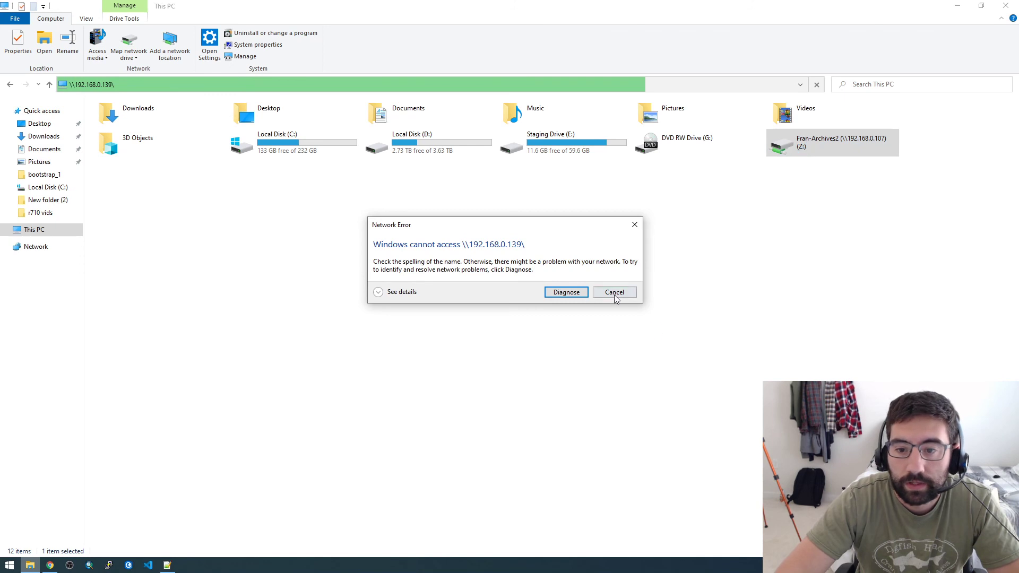
click(614, 293)
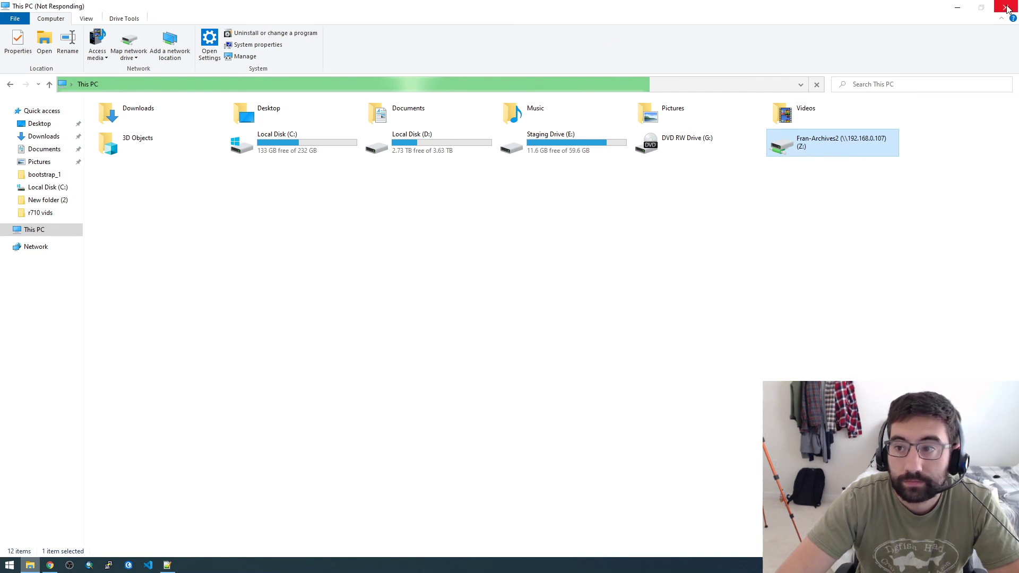
right_click(29, 566)
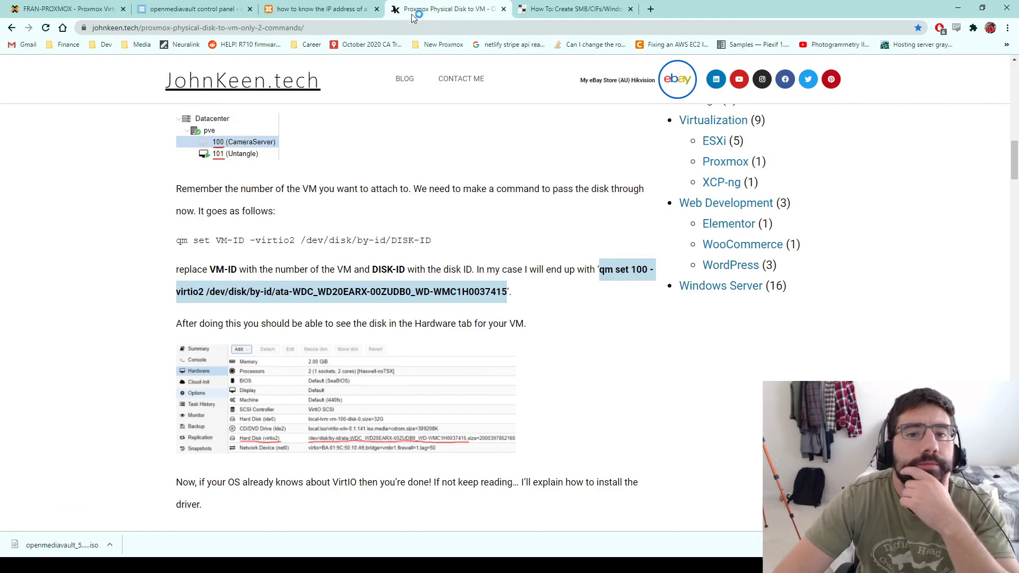
Return to the openmediavault control panel in the browser and copy its address, 192.168.0.139, again.
click(169, 9)
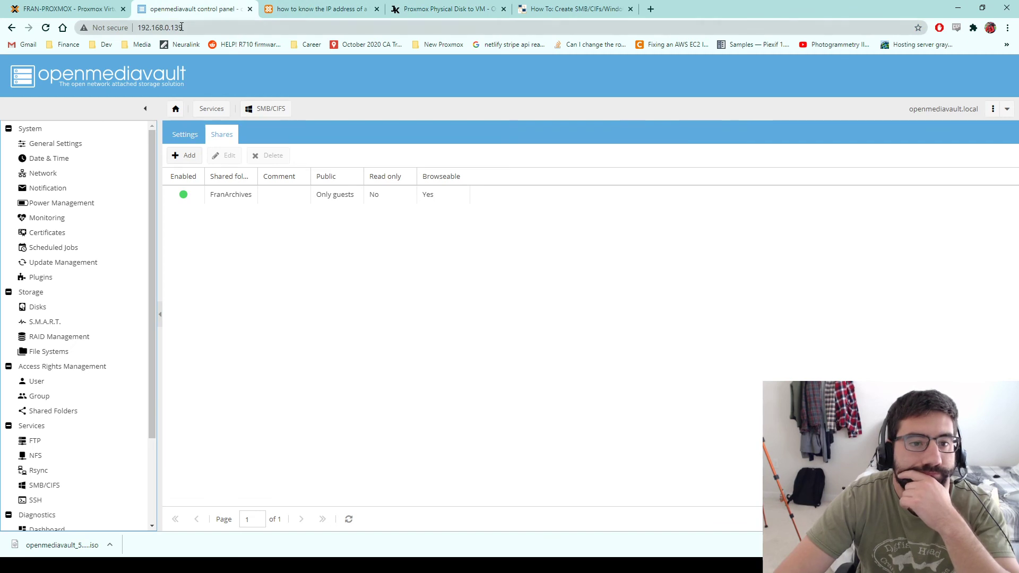
click(156, 27)
right_click(153, 26)
click(141, 19)
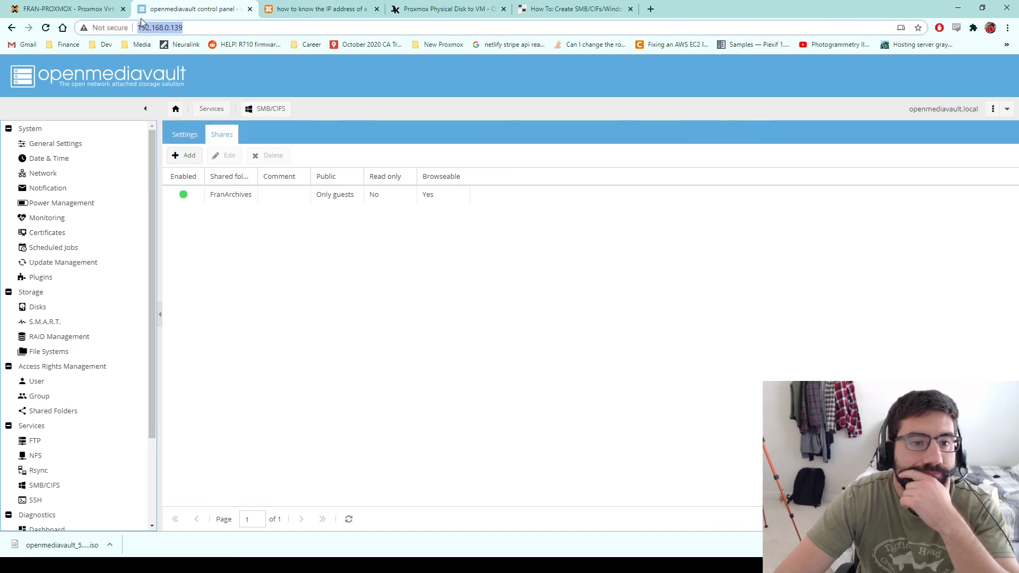
click(140, 28)
drag(141, 27, 186, 28)
right_click(167, 25)
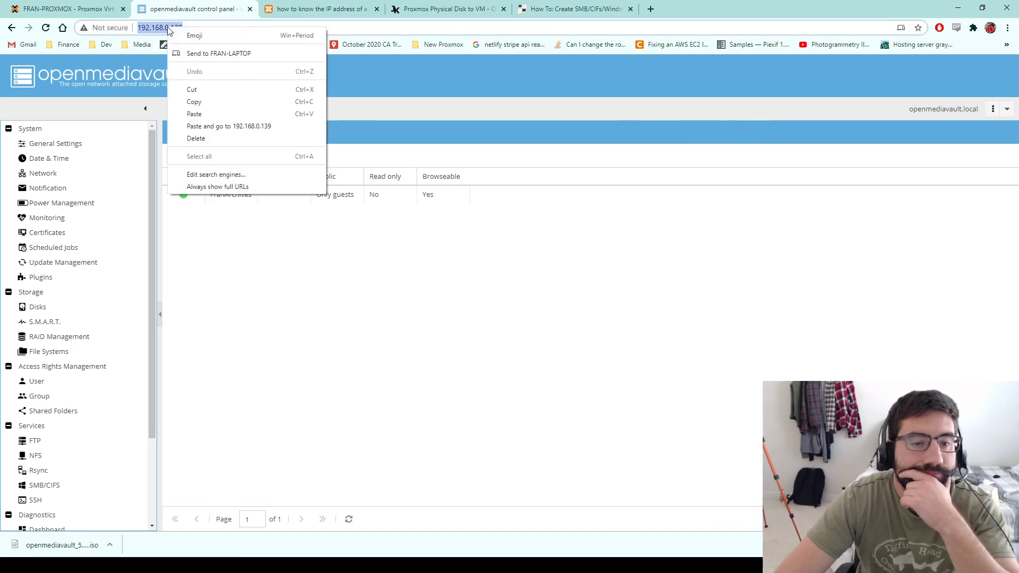
click(194, 101)
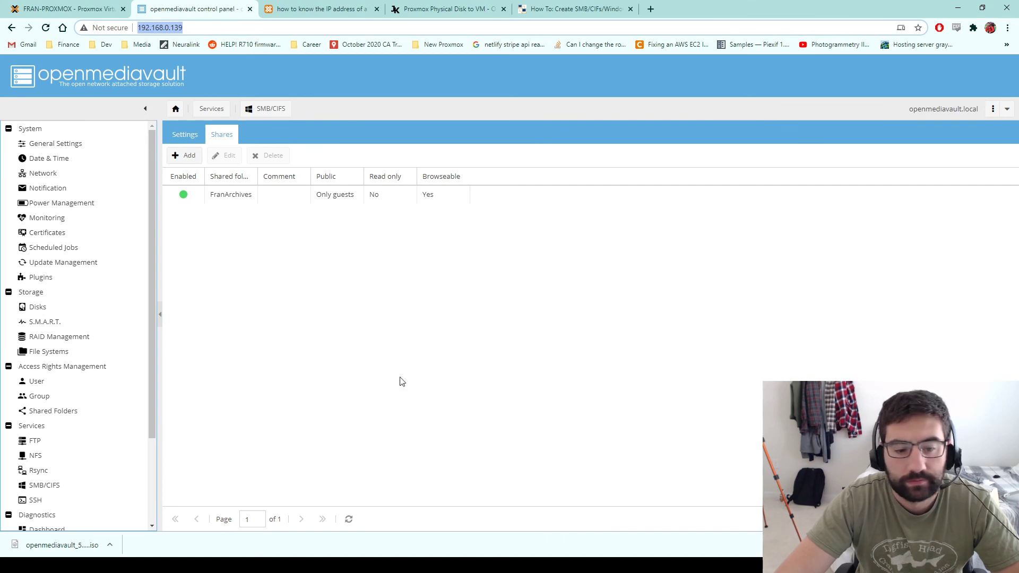
Check the running processes in Task Manager and close it.
key(ctrl+shift+Escape)
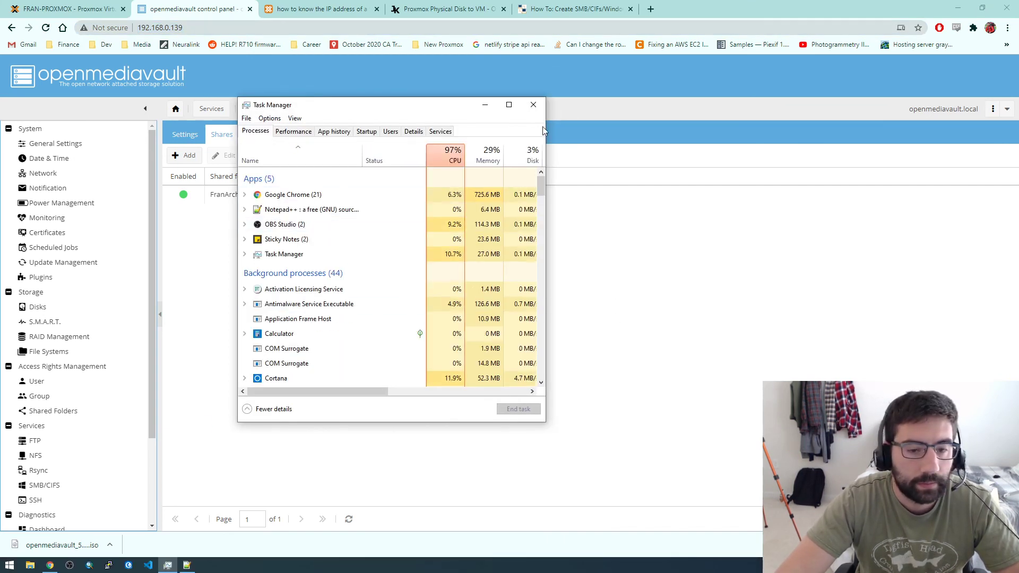
click(534, 105)
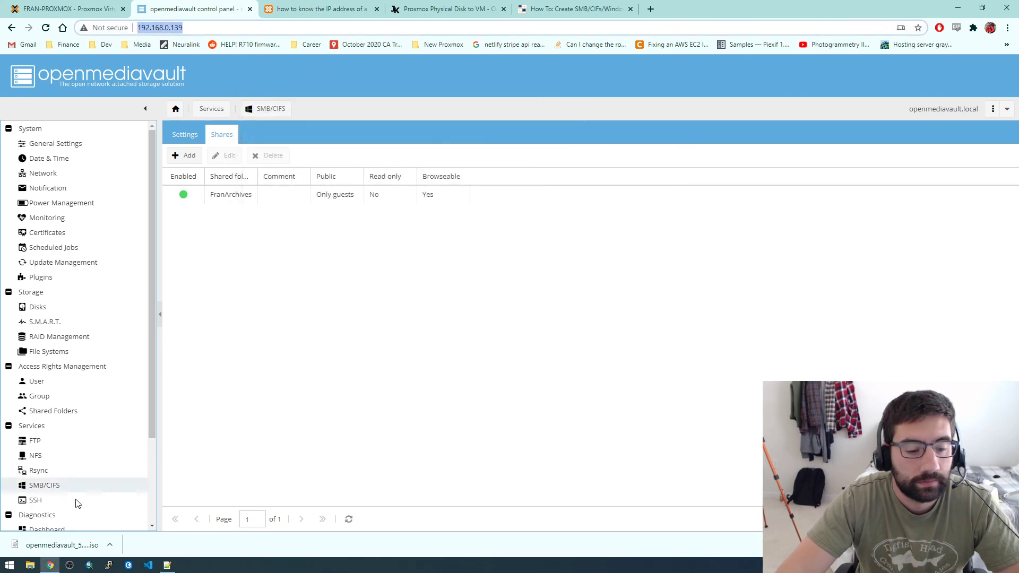
click(30, 565)
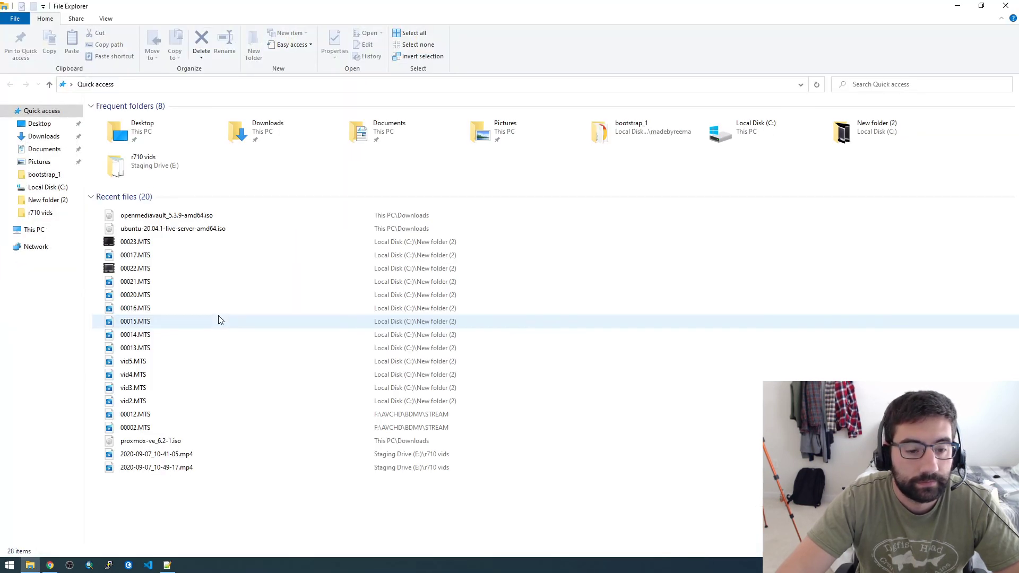
click(153, 85)
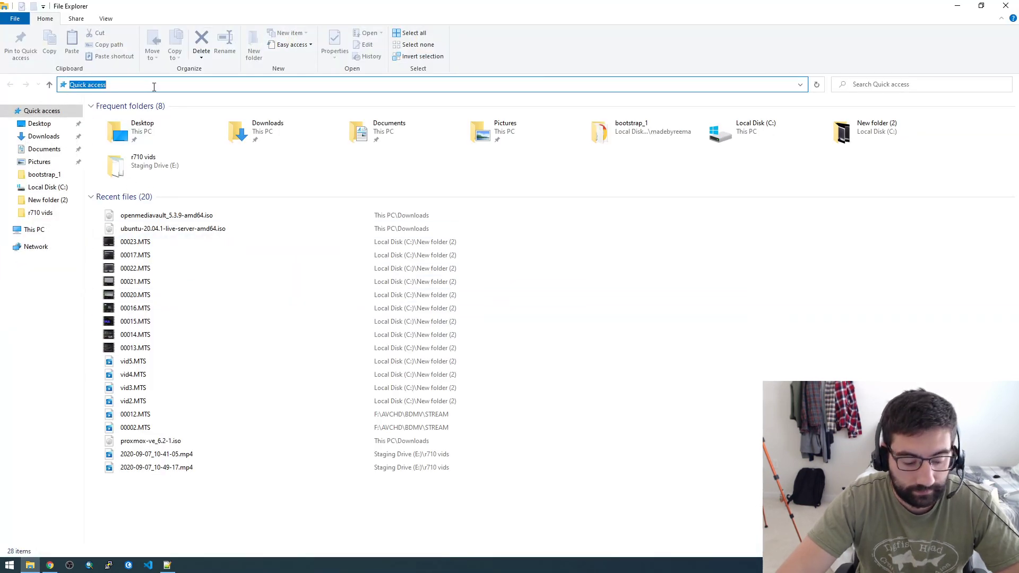
key(ctrl+v)
drag(155, 87, 63, 84)
click(93, 85)
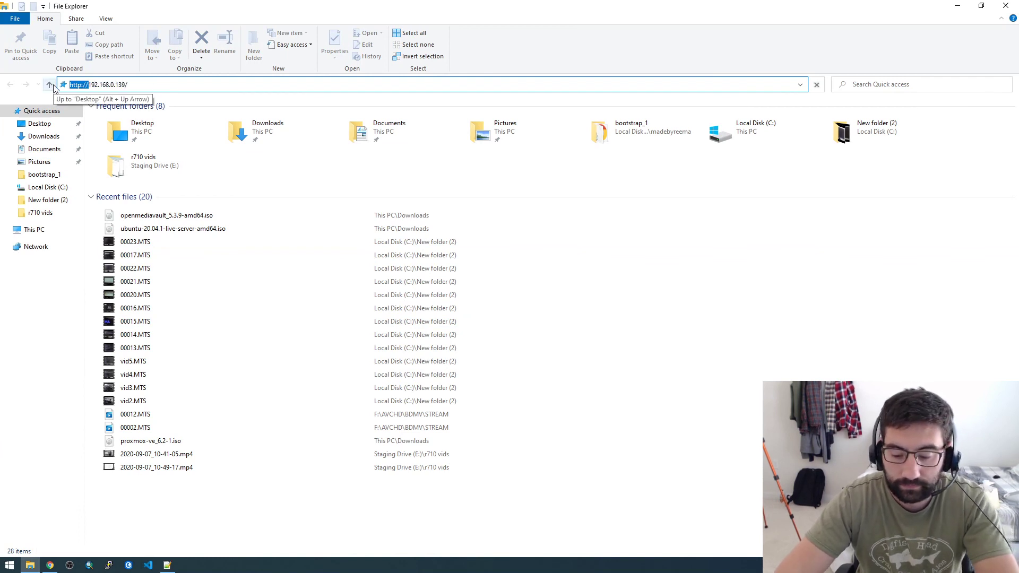
text(\\)
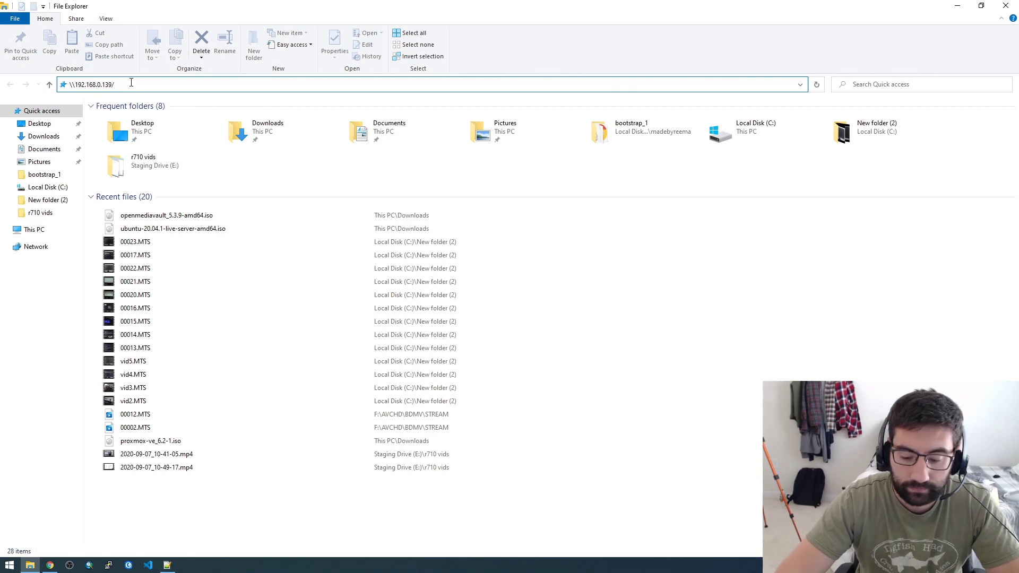
key(Return)
click(133, 82)
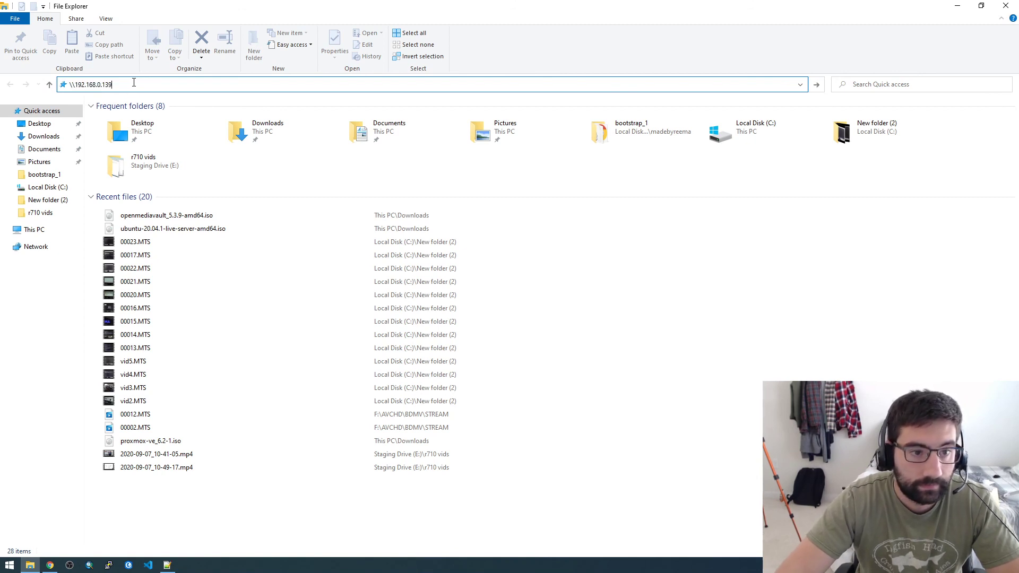
text(\)
key(Return)
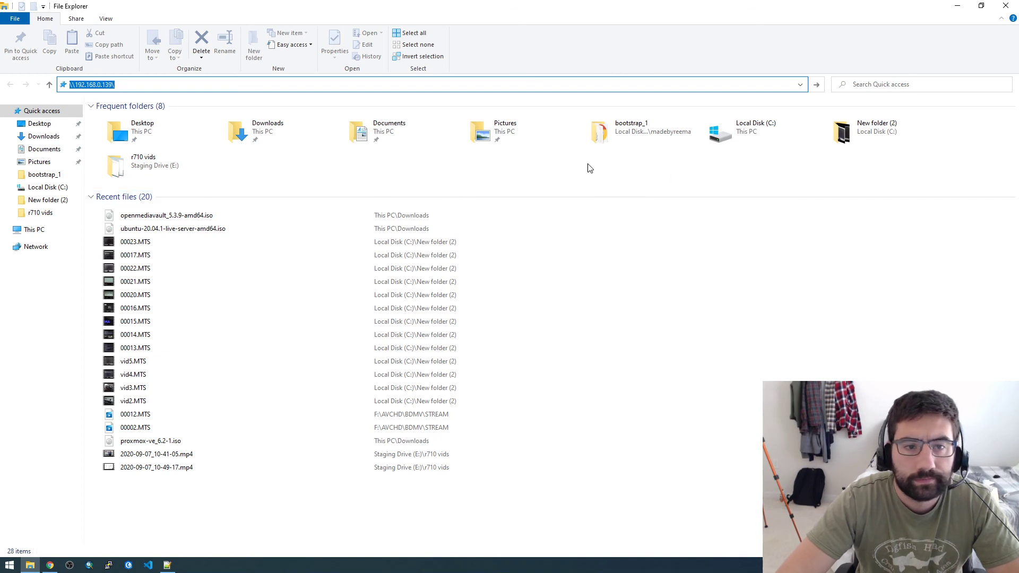
Try to map 192.168.0.139/ as network drive Y: from This PC, and dismiss the network error.
click(18, 230)
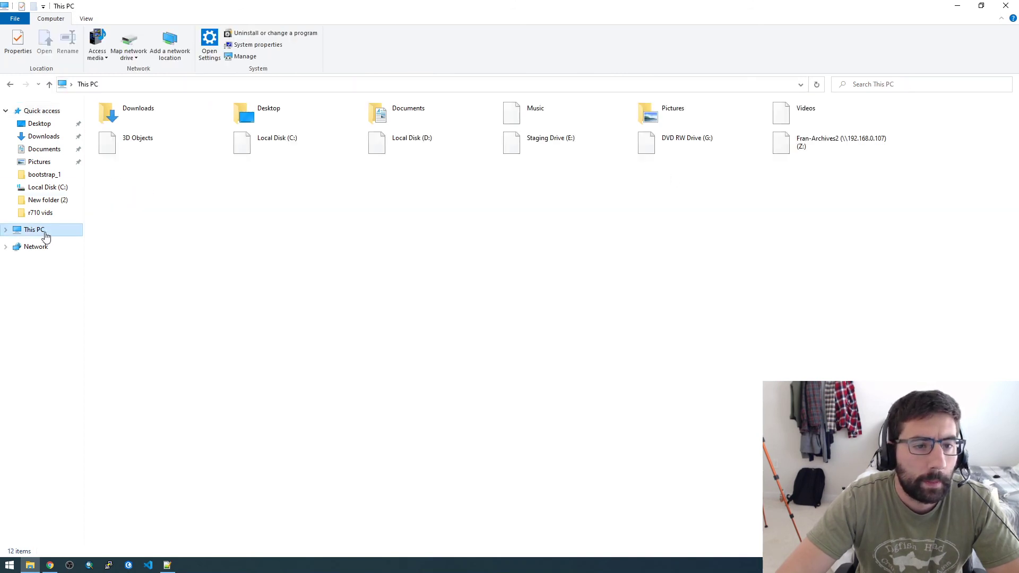
click(143, 48)
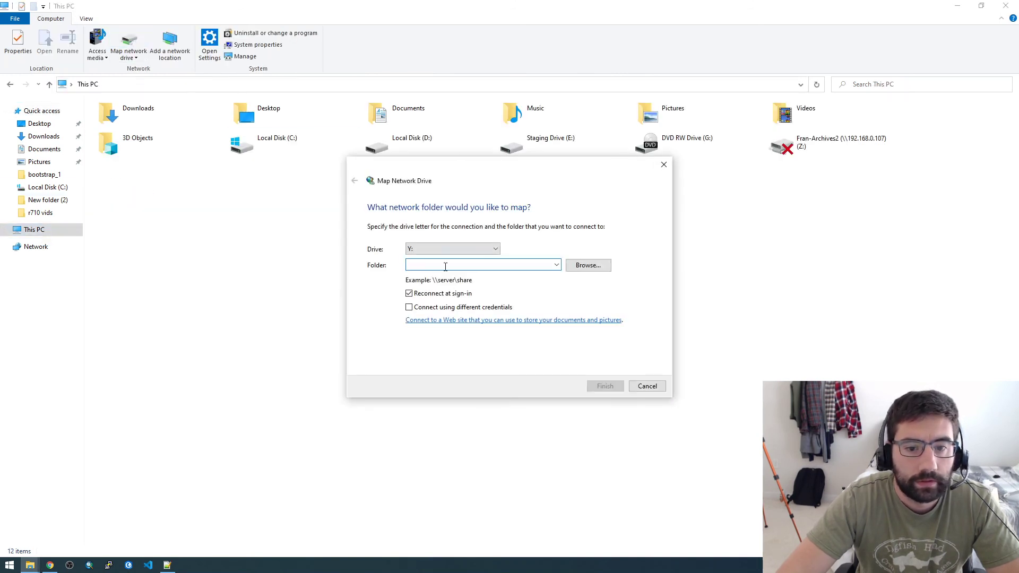
key(ctrl+v)
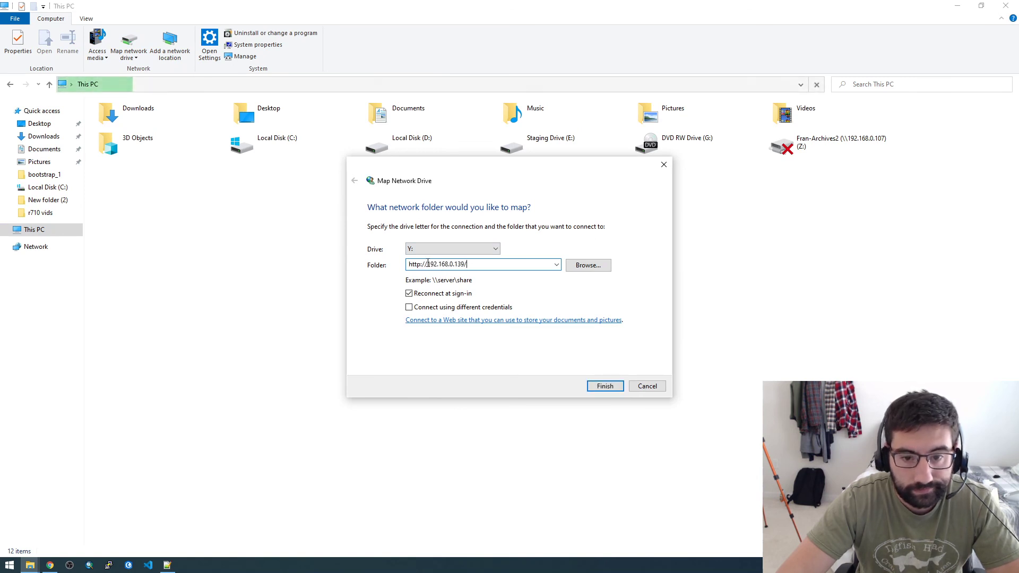
drag(428, 263, 411, 264)
key(BackSpace)
key(BackSpace)
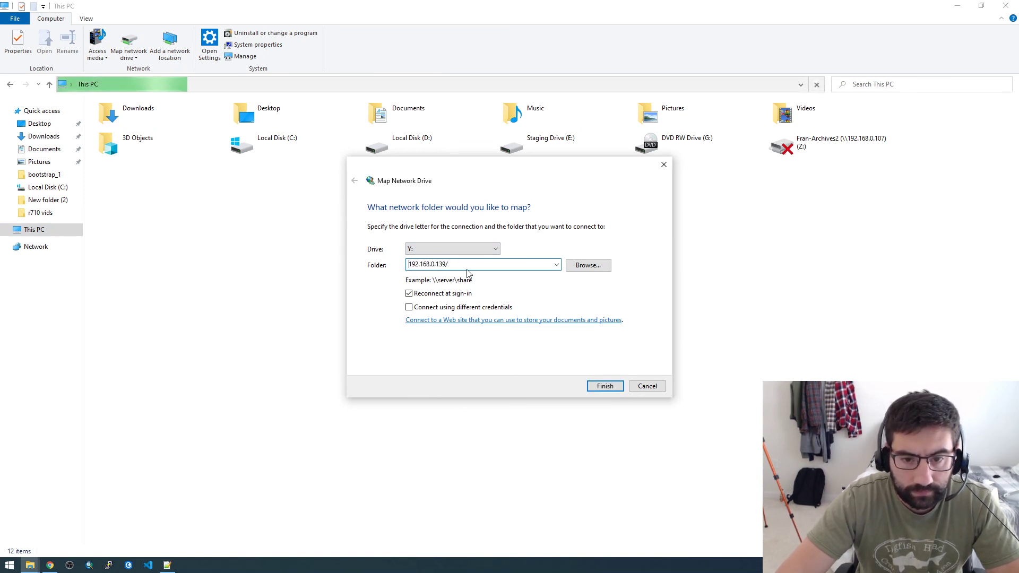
key(Return)
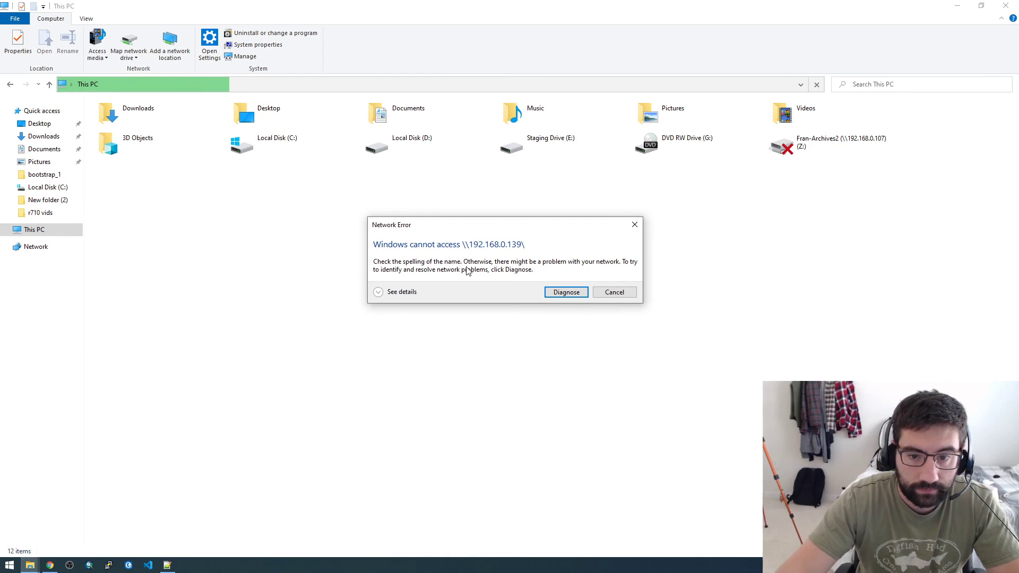
click(613, 293)
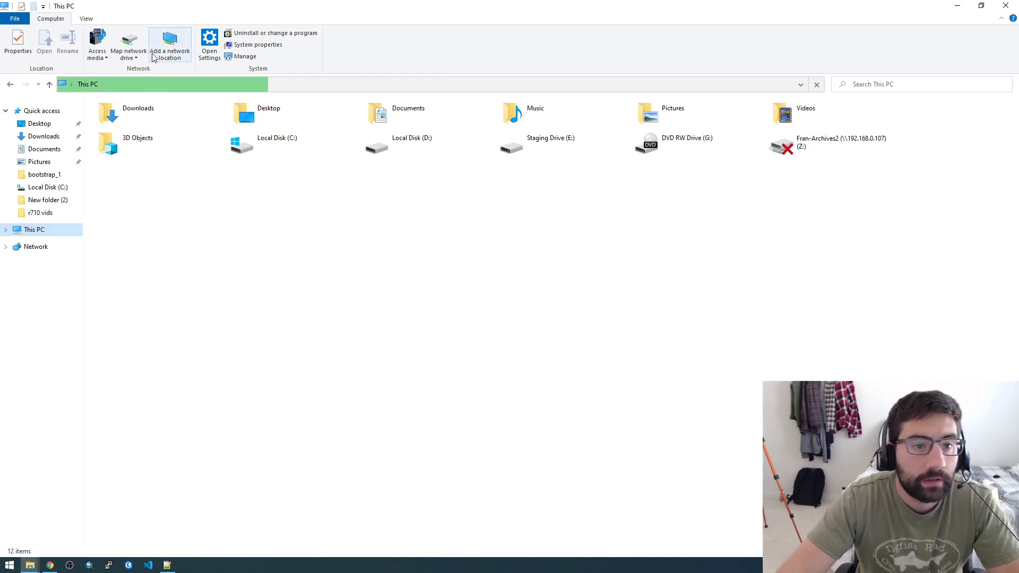
Try to map network drive Y: to the folder 192.168.0.139\FranArchives, and dismiss the network error.
click(137, 57)
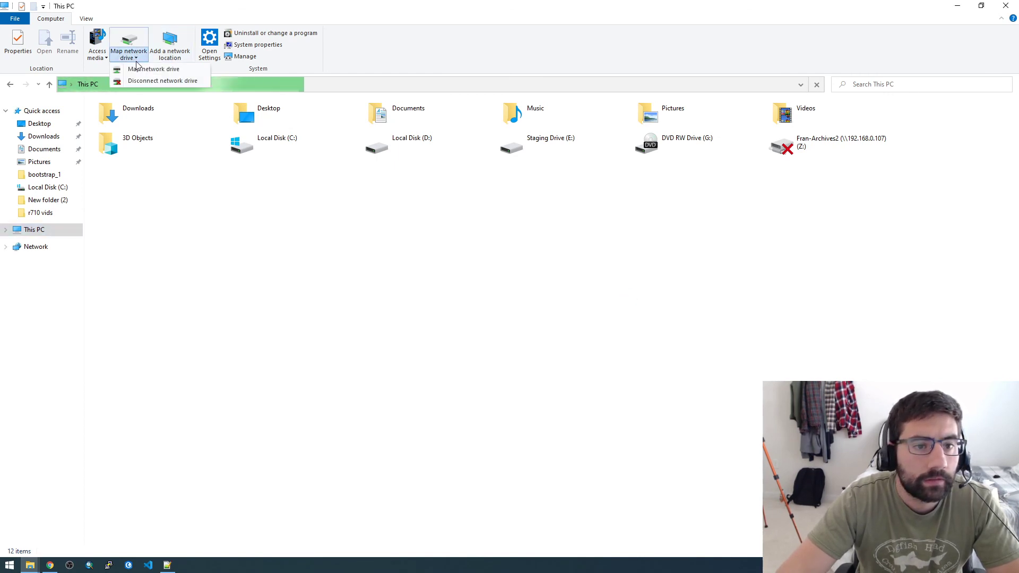
click(139, 67)
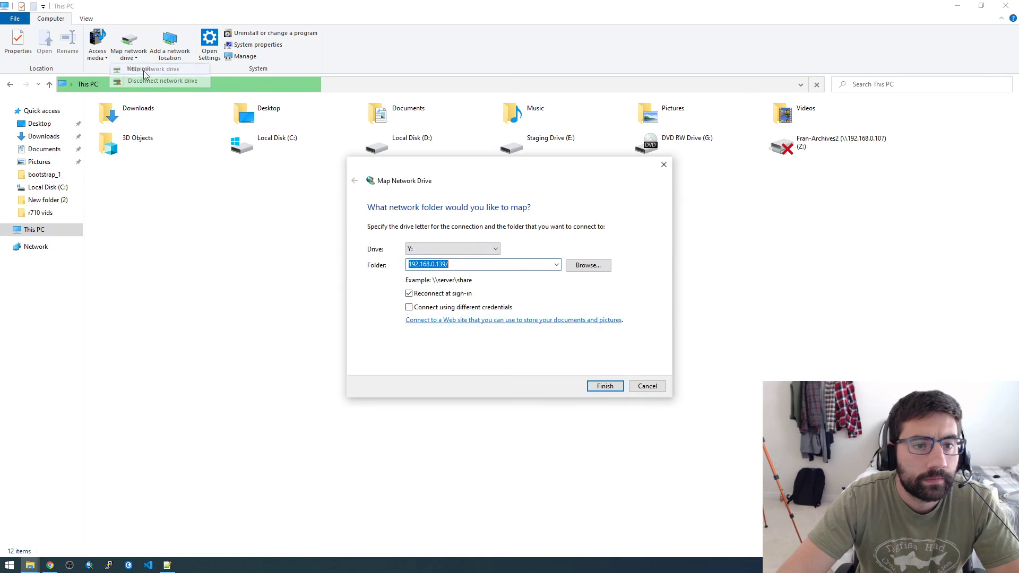
click(477, 264)
key(BackSpace)
text(\Fr)
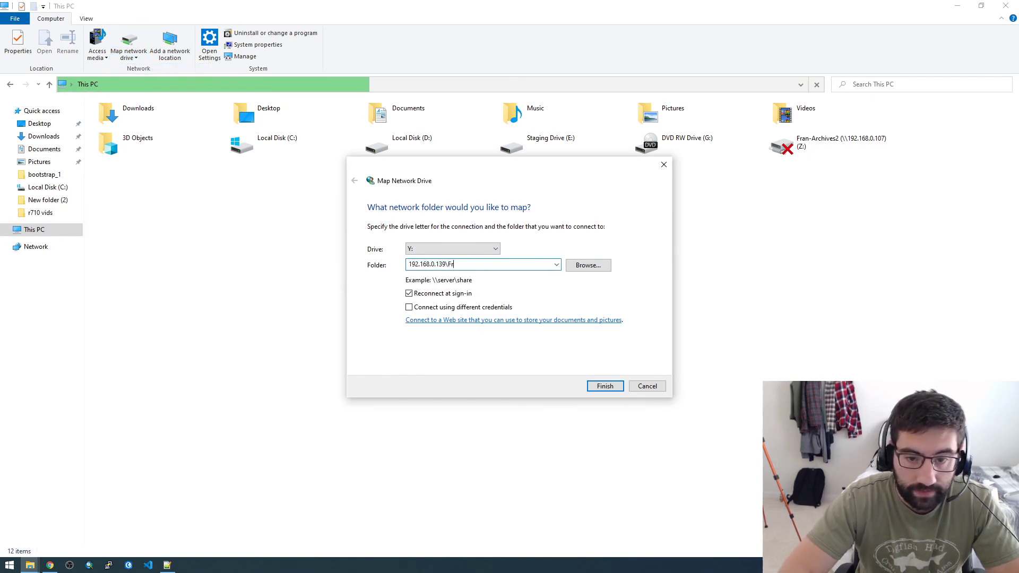
text(anAr)
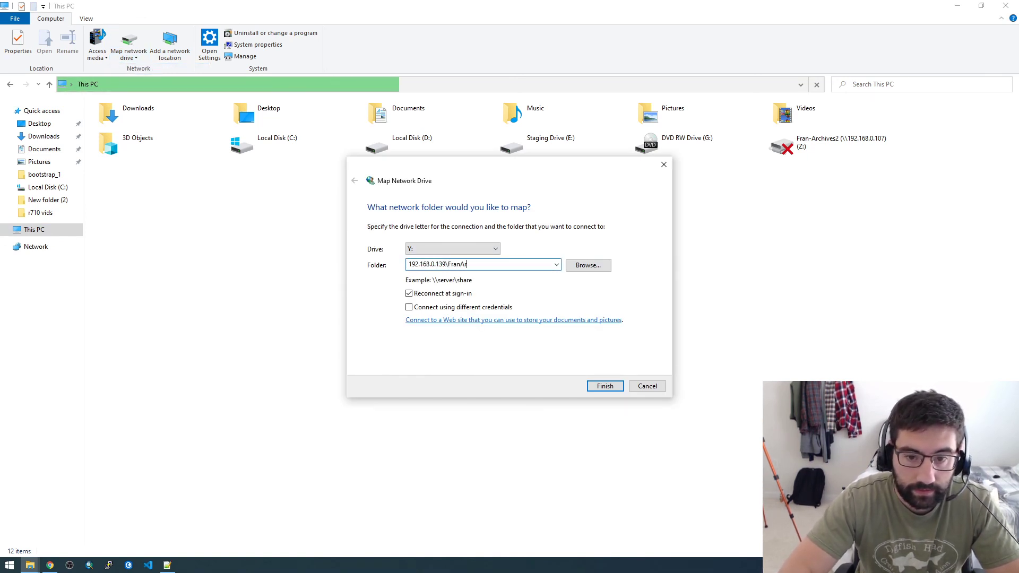
text(chives)
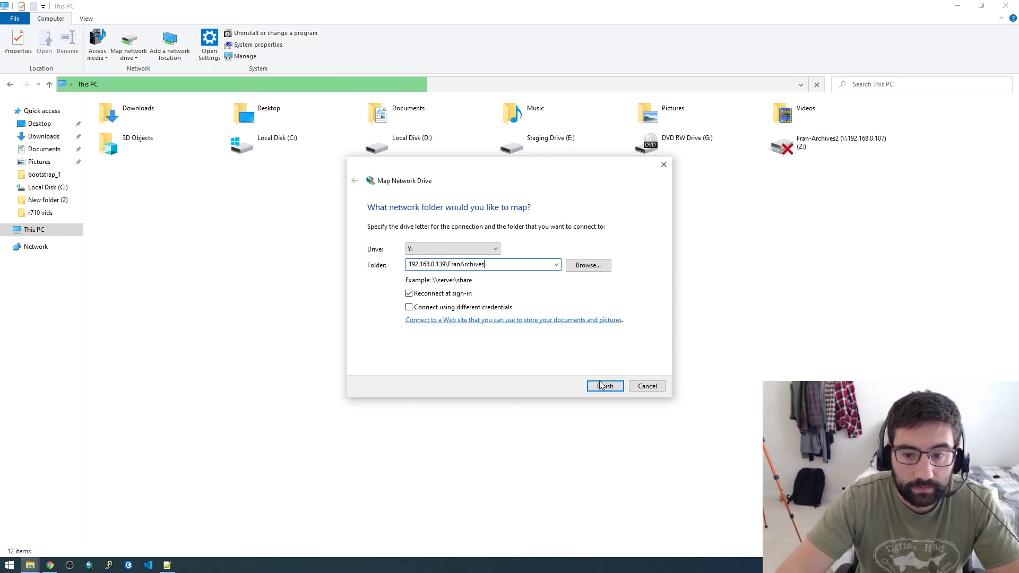
click(601, 386)
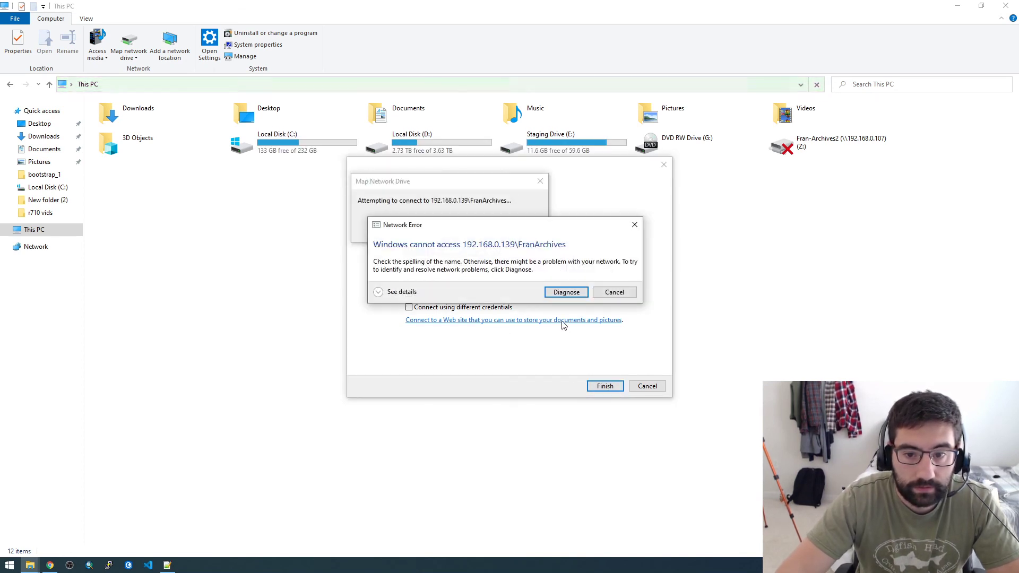
click(614, 292)
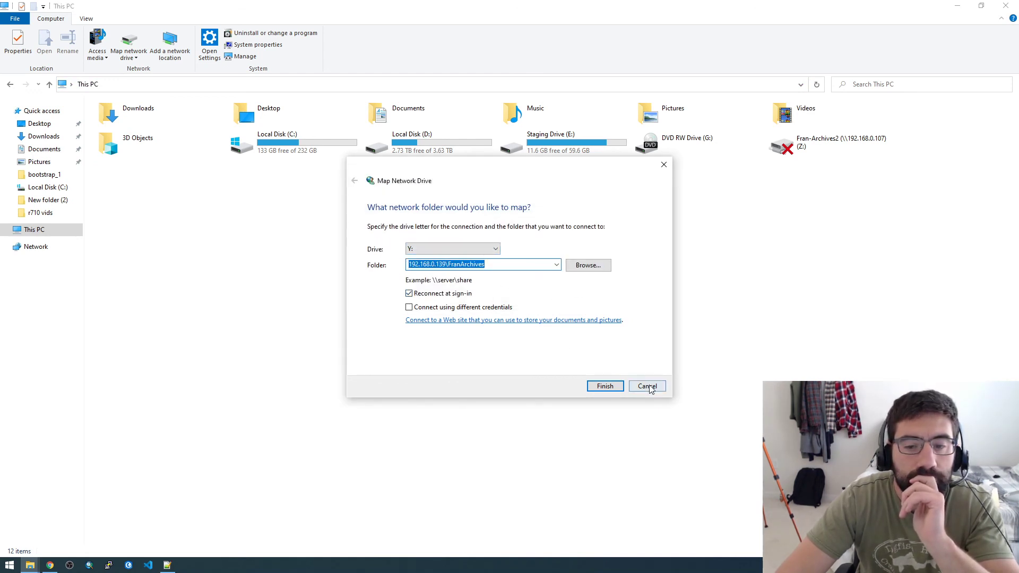
Remove the FranArchives part from the folder path and try to map drive Y: to 192.168.0.139 alone.
click(491, 270)
key(ctrl+shift+Left)
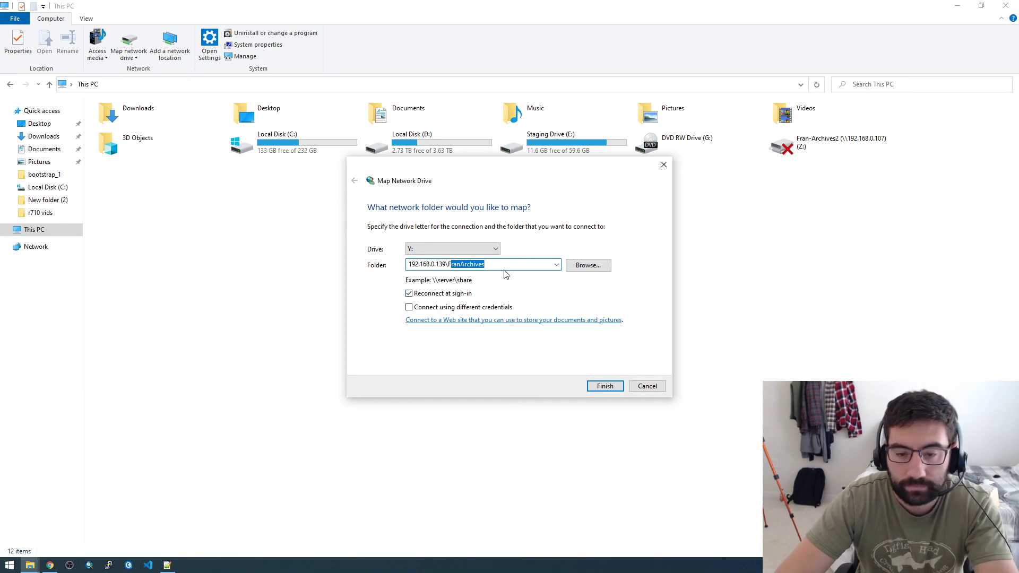
key(BackSpace)
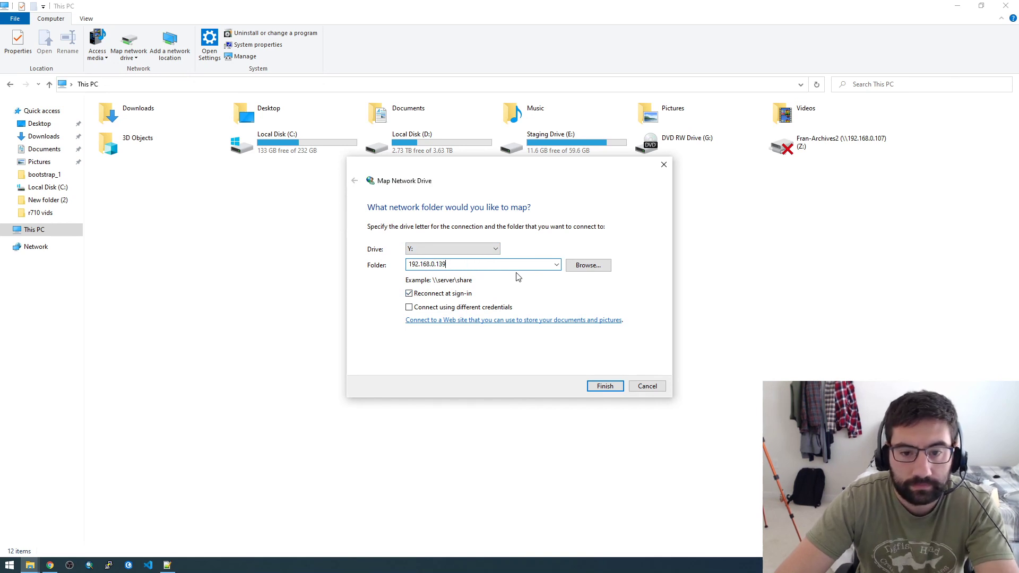
click(605, 387)
click(613, 292)
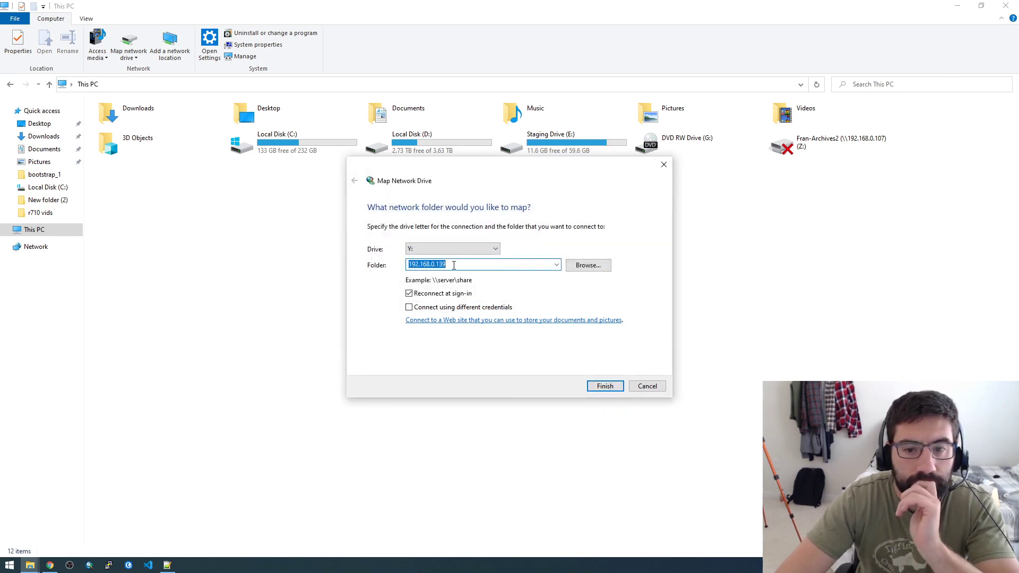
Abandon the drive mapping and try to open the copied address 192.168.0.139 in File Explorer, closing the resulting browser tab.
right_click(433, 267)
click(450, 301)
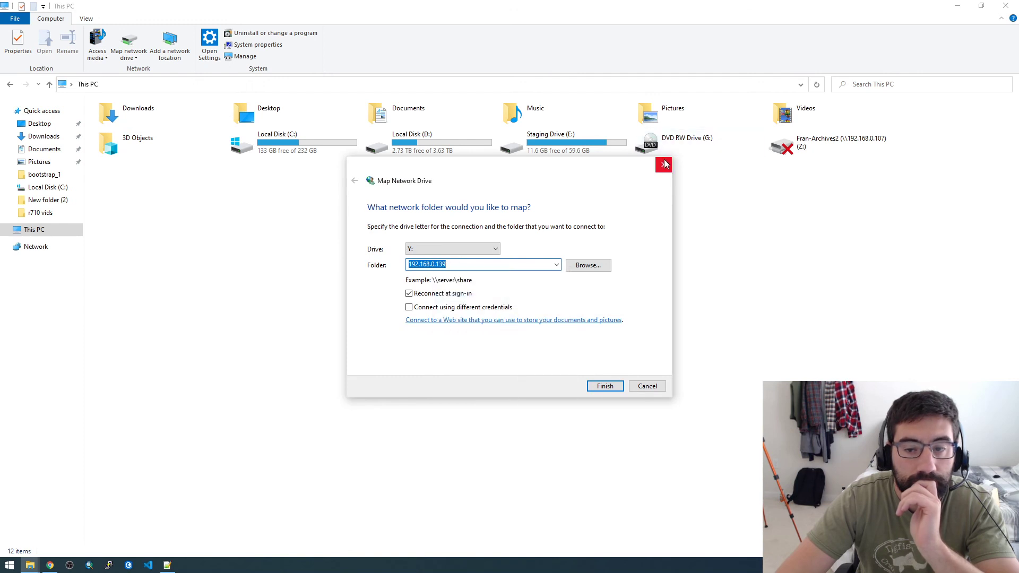
click(664, 165)
click(197, 83)
key(ctrl+v)
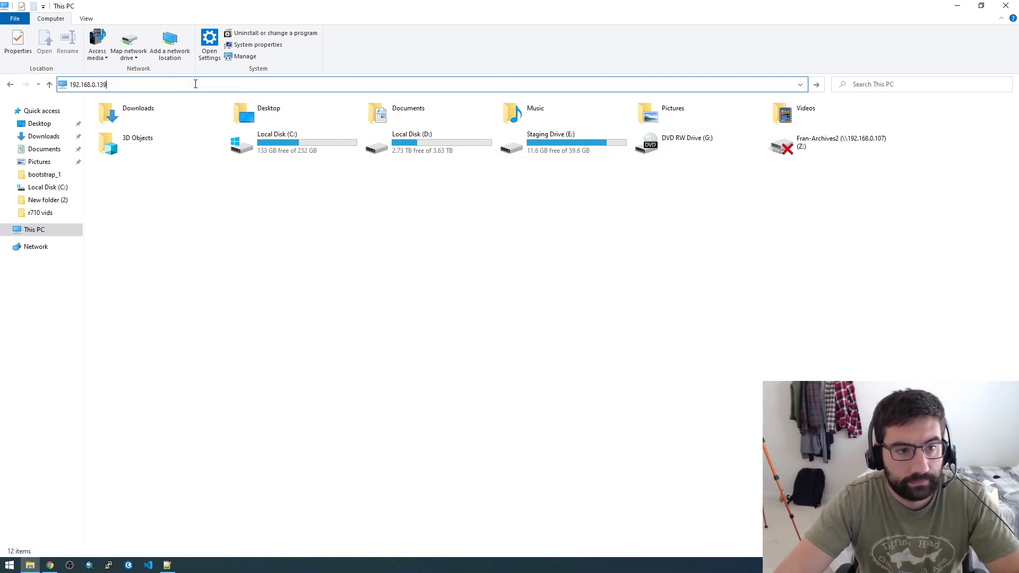
key(Return)
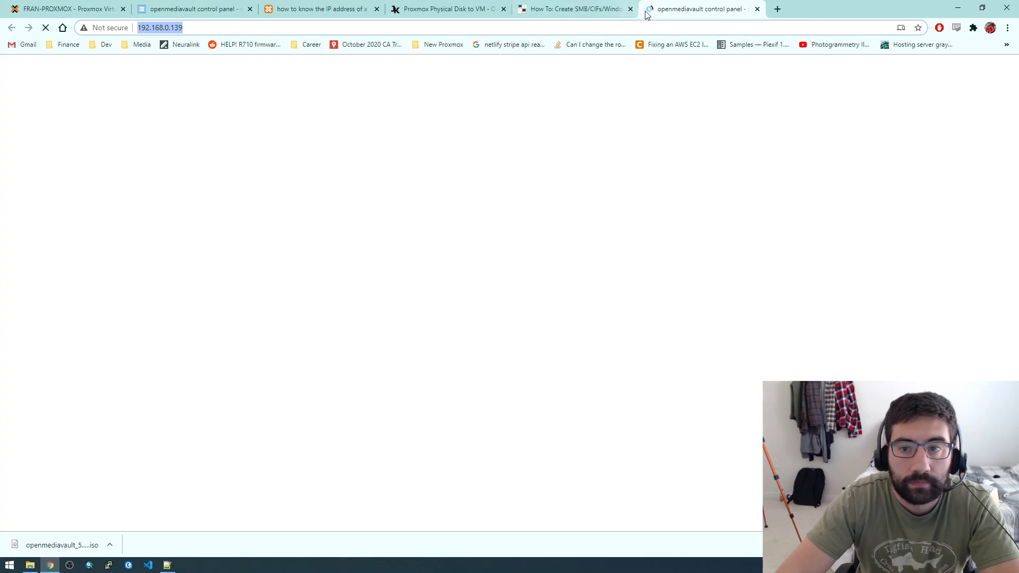
middle_click(658, 10)
Return to File Explorer and try to open \\192.168.0.139\ as a network location from This PC.
click(30, 565)
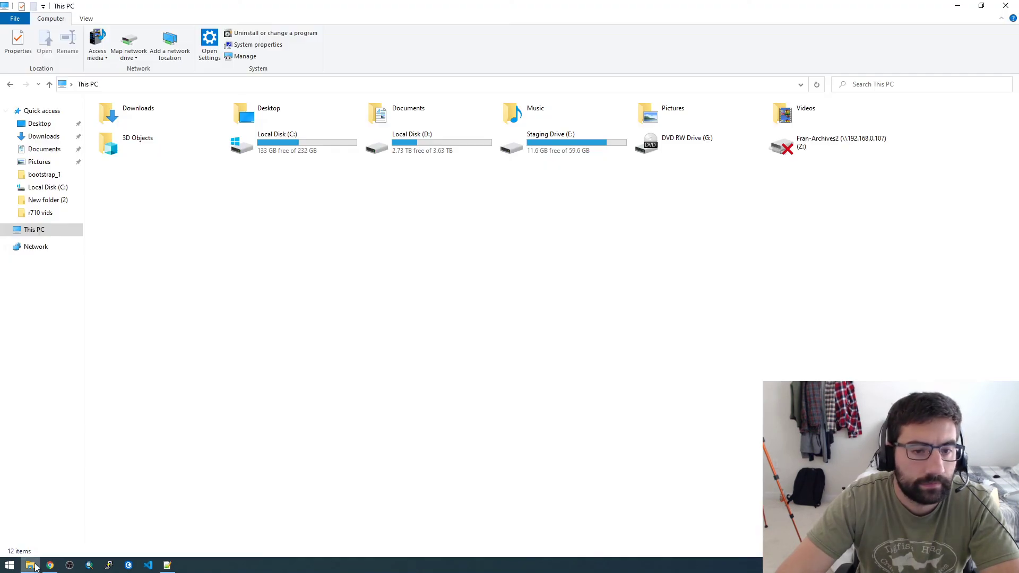
click(156, 85)
text(\)
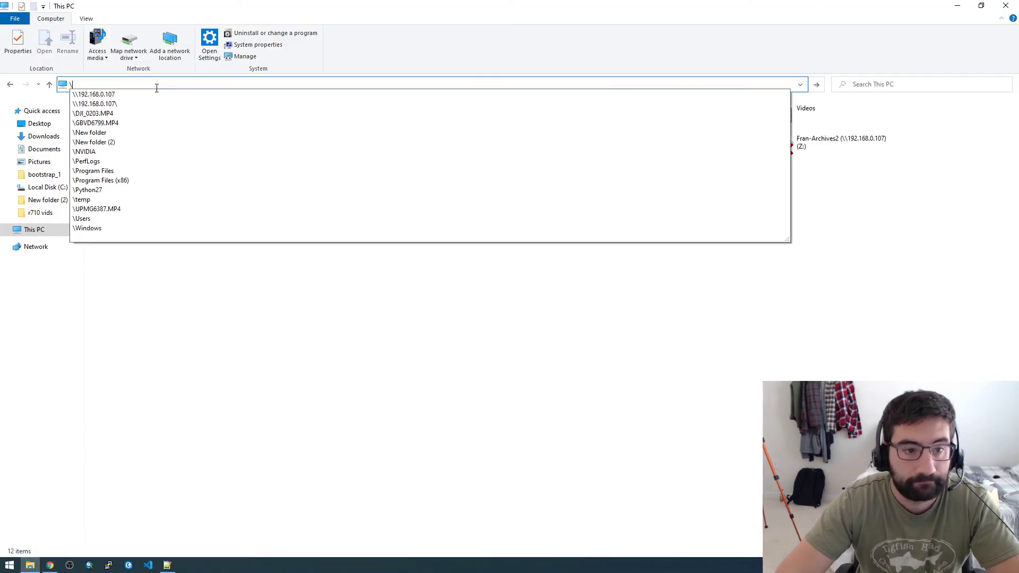
text(192.168.0.139)
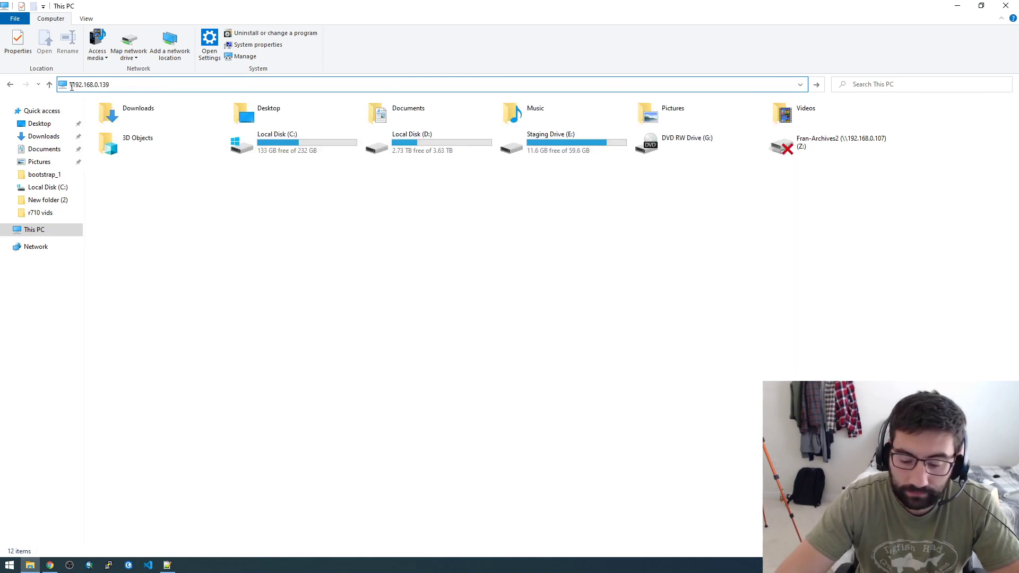
drag(71, 86, 117, 85)
click(121, 85)
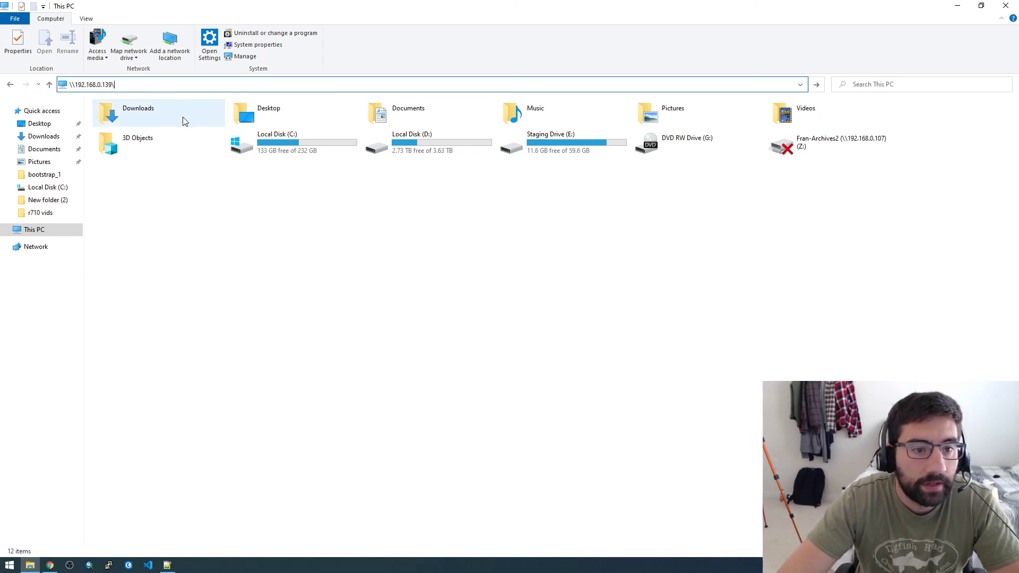
key(Return)
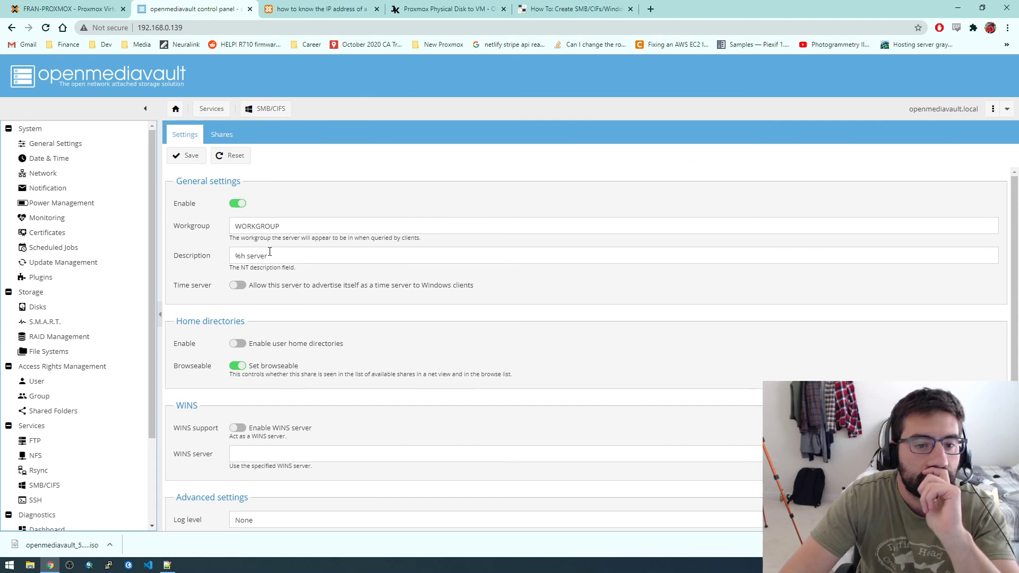
Save the SMB/CIFS general settings in the openmediavault control panel and apply the configuration changes.
click(220, 137)
click(184, 136)
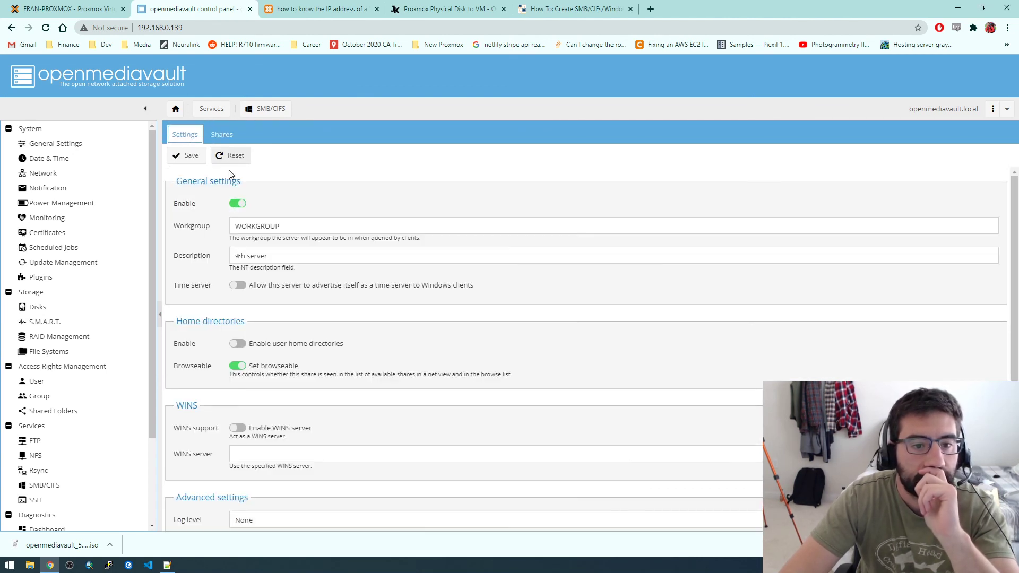
click(187, 155)
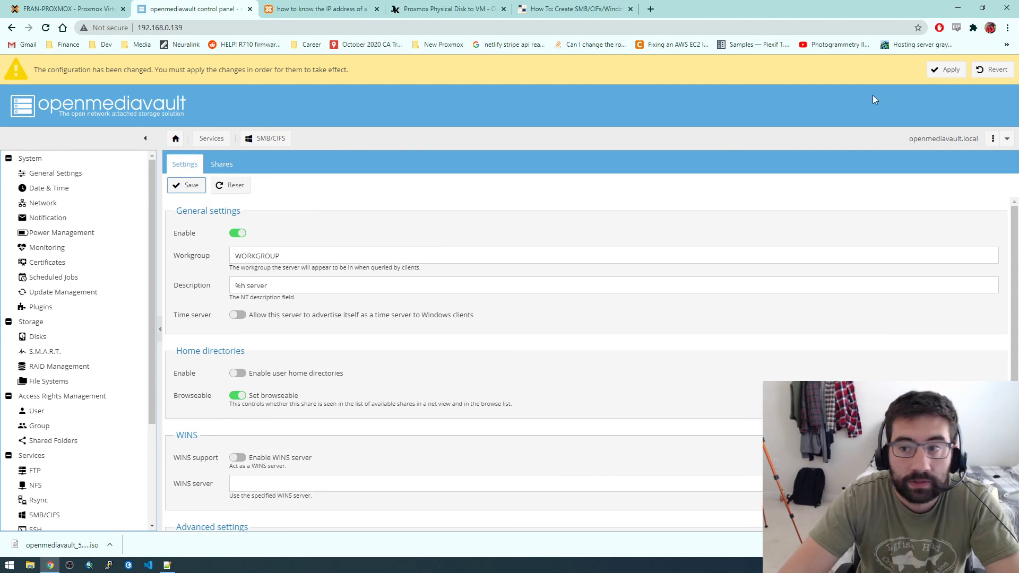
click(946, 69)
click(488, 321)
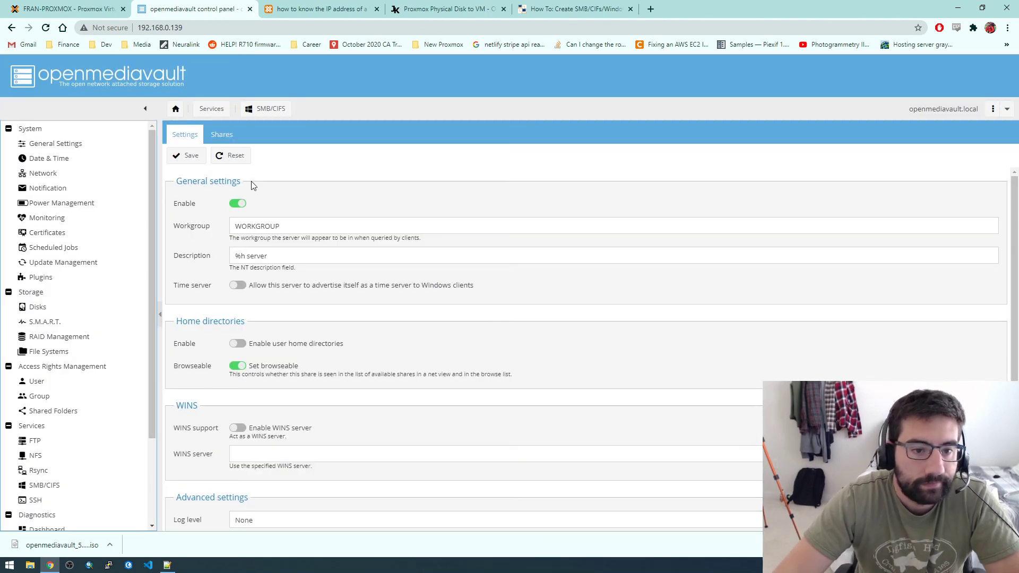
Check the SMB/CIFS shares list, switch to File Explorer and open the FranArchives share at \\192.168.0.139\.
click(222, 134)
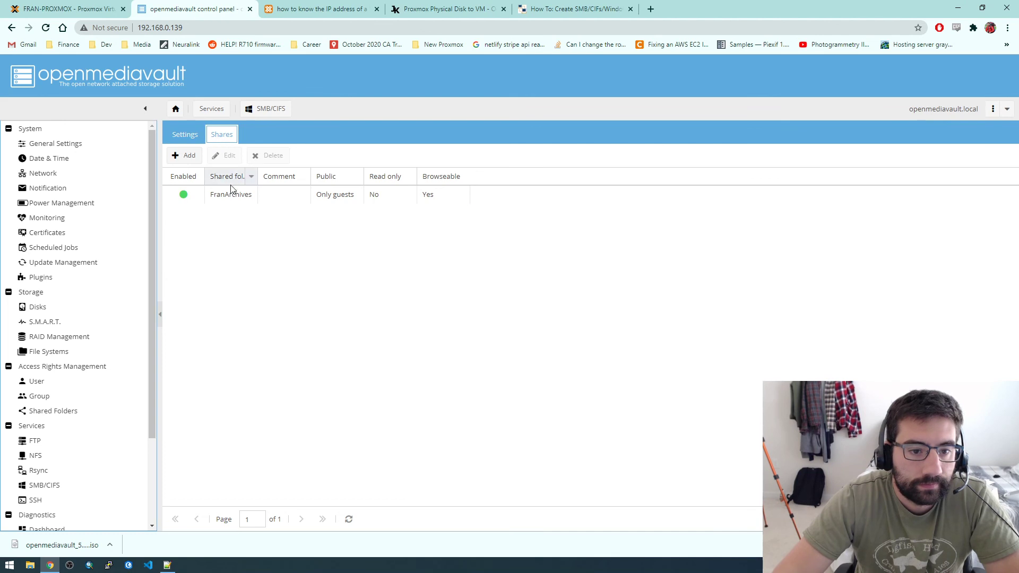
click(31, 565)
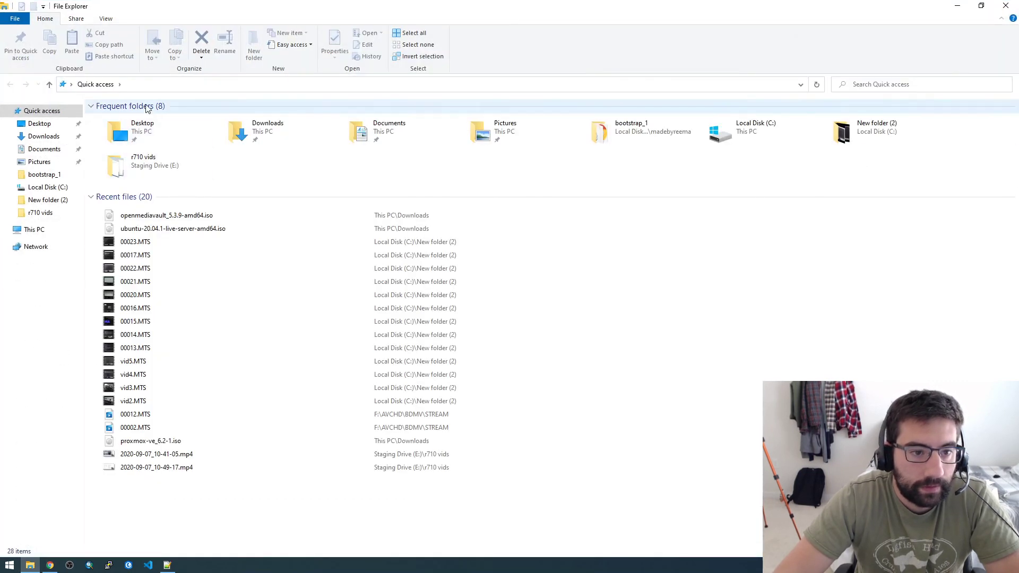
click(156, 86)
text(\\192.168.0.139\)
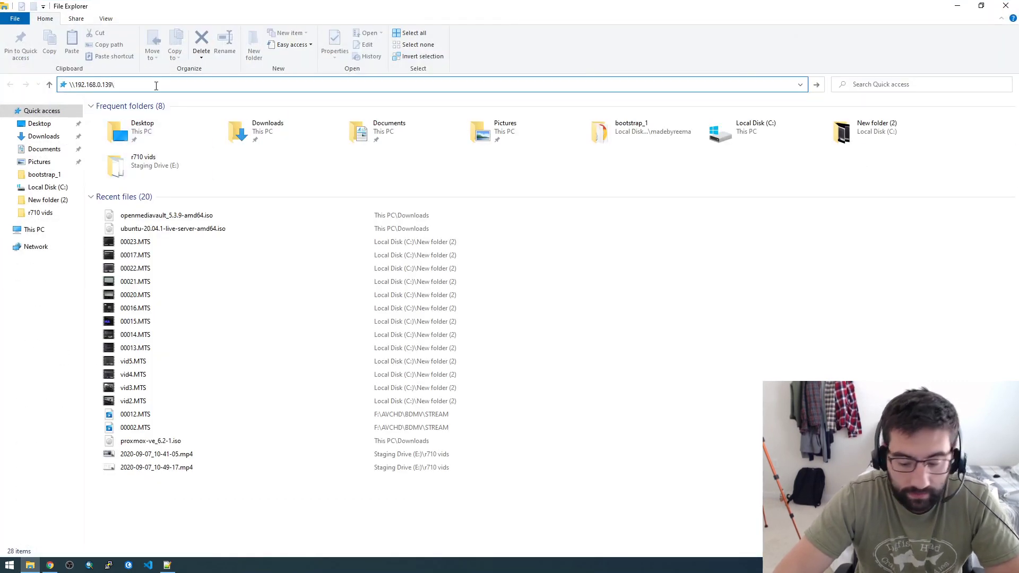
key(Return)
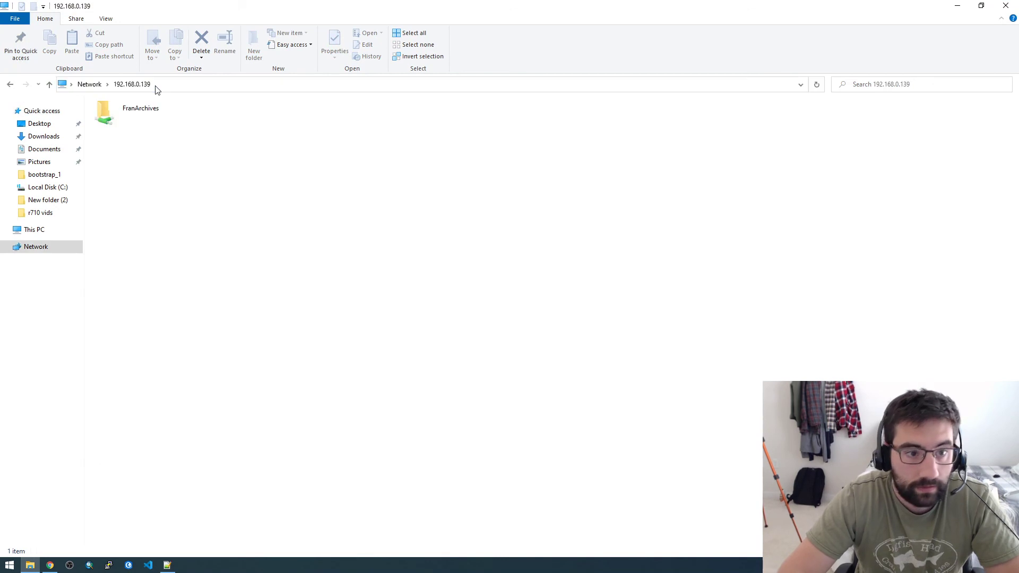
double_click(146, 123)
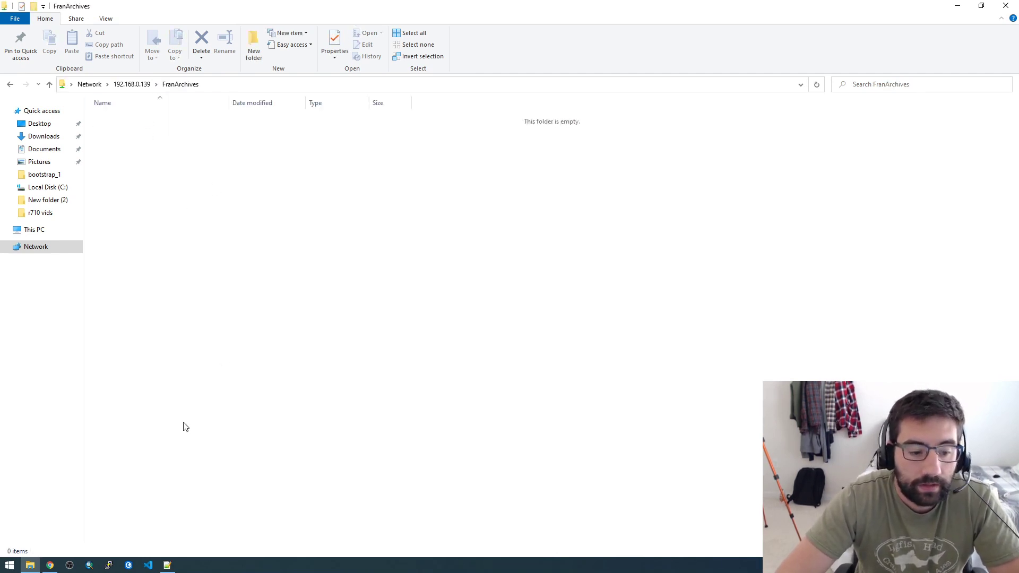
Browse from This PC to Local Disk (D:) and look into its Files folder.
click(30, 563)
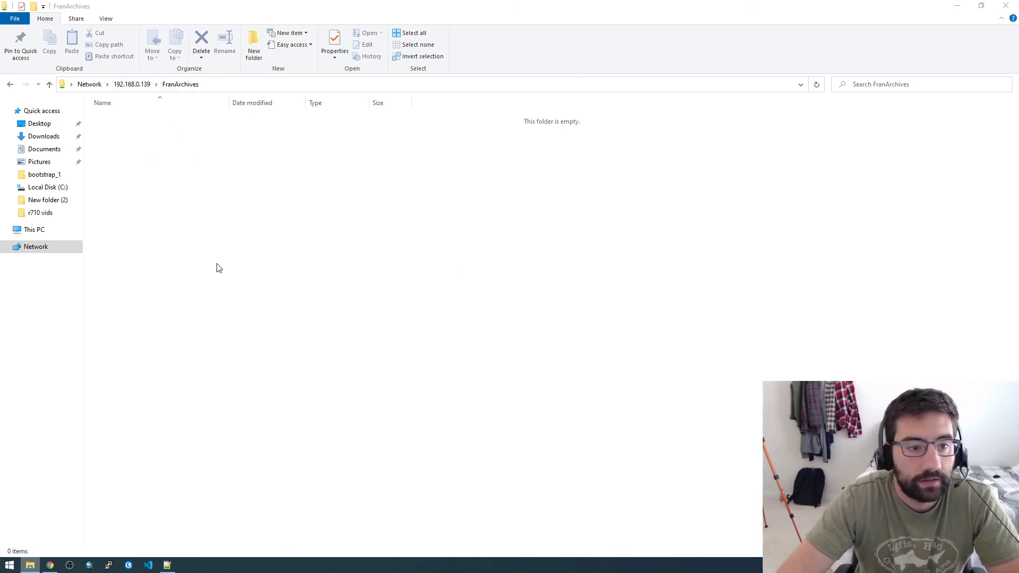
click(35, 230)
click(294, 269)
double_click(419, 154)
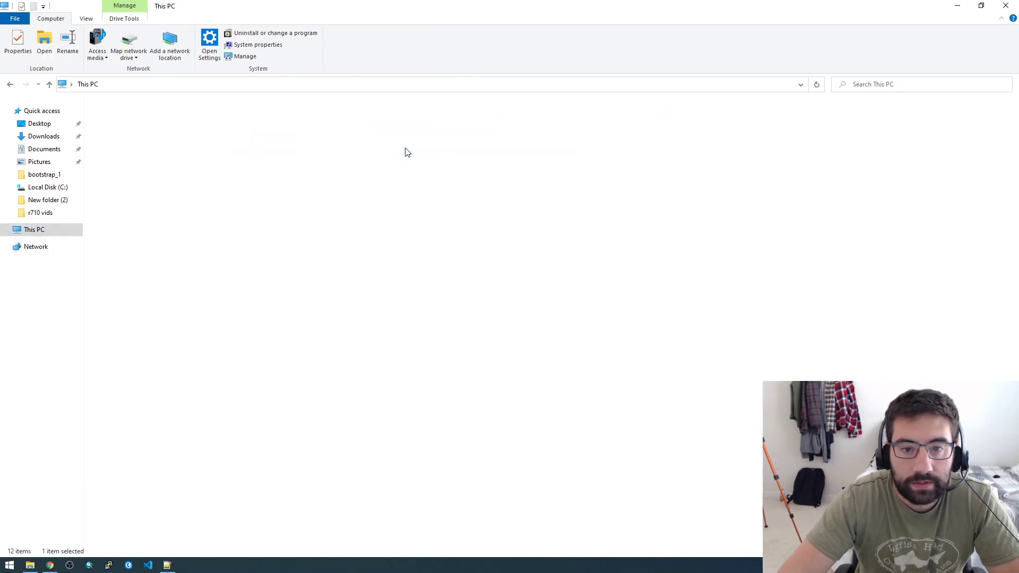
click(109, 142)
double_click(109, 141)
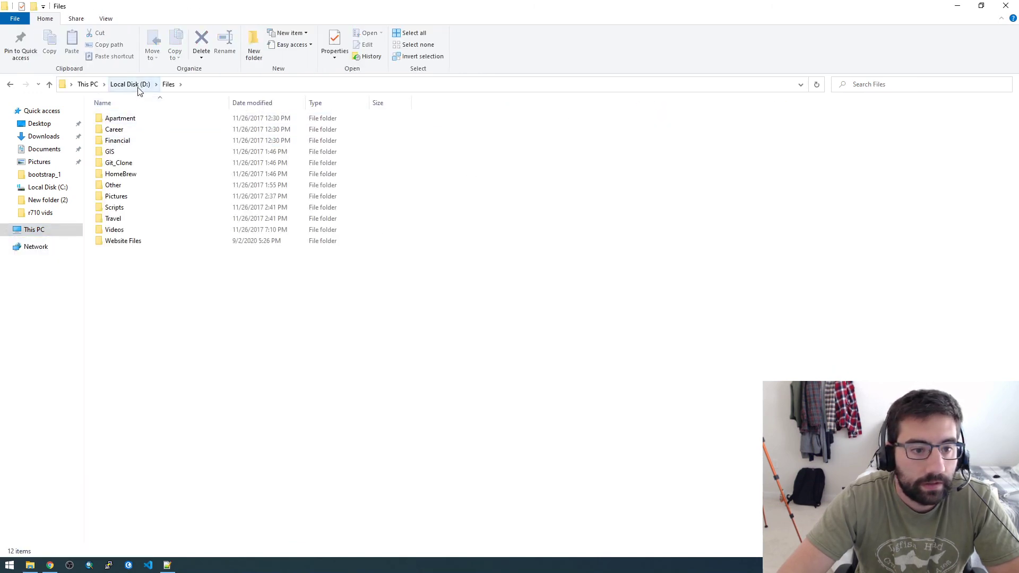
Look into the Music folder on Local Disk (D:) and copy the whole folder.
click(130, 84)
double_click(129, 164)
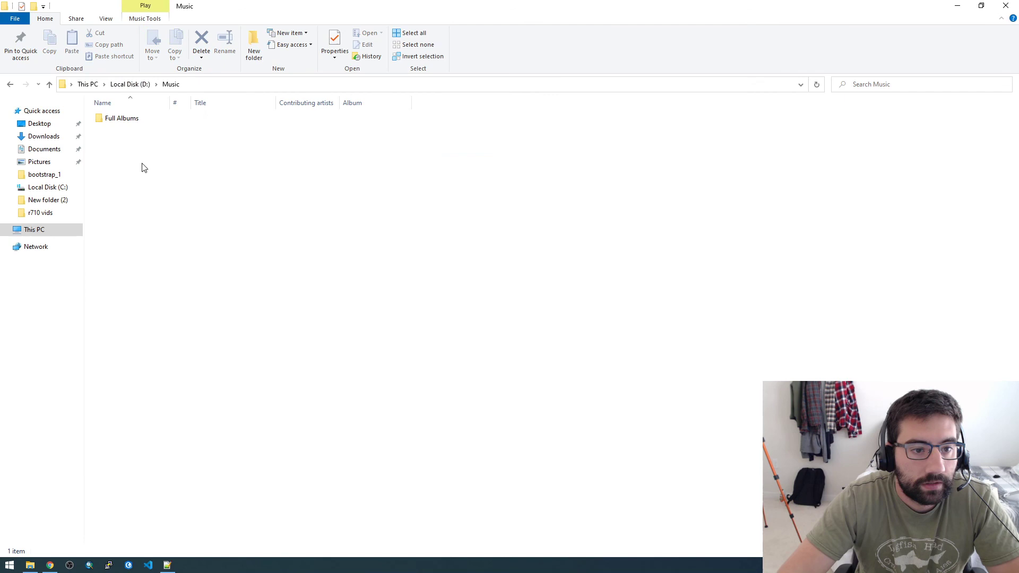
click(125, 121)
click(144, 88)
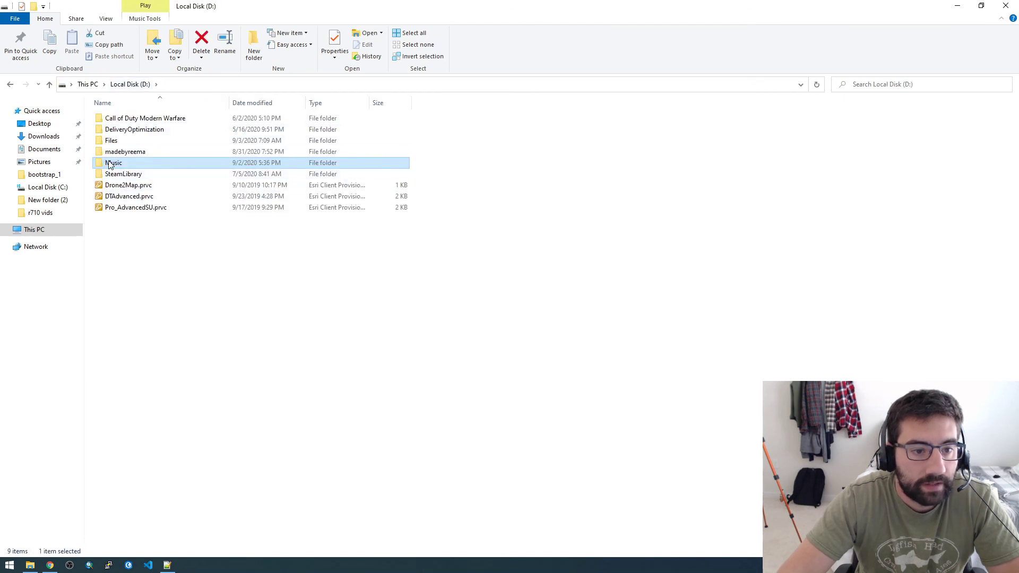
right_click(109, 162)
click(157, 391)
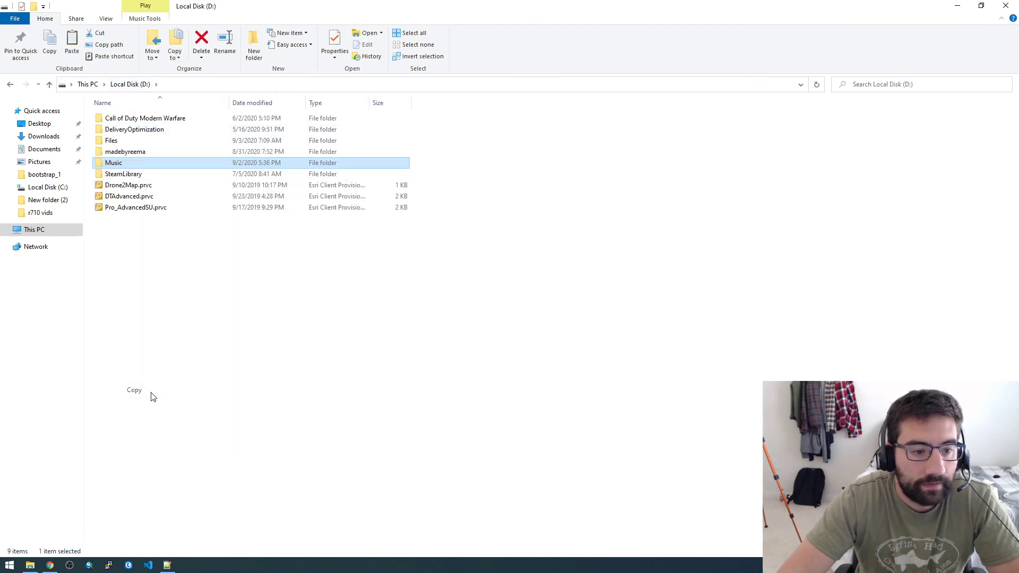
click(50, 230)
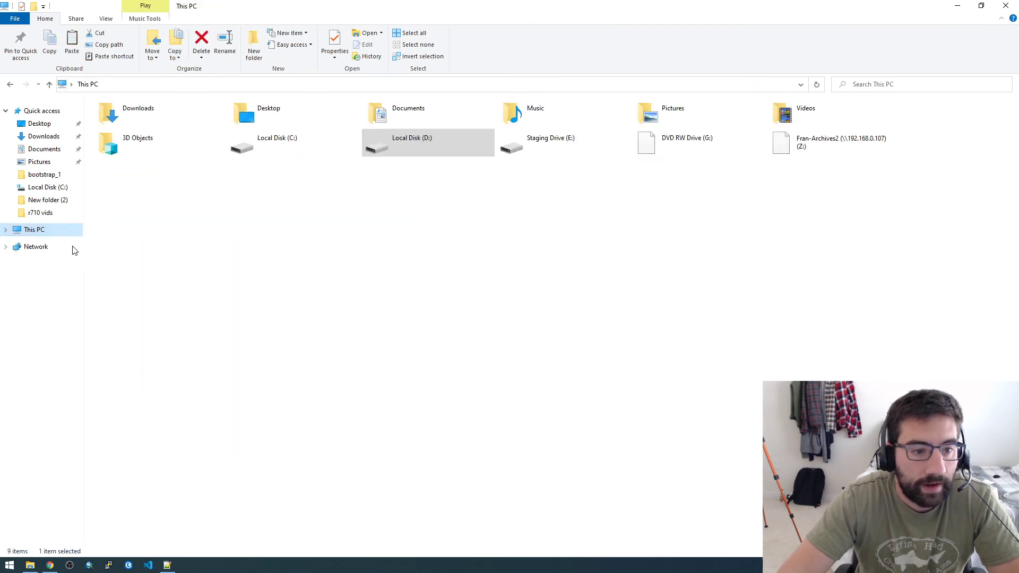
click(170, 85)
key(ctrl+v)
key(ctrl+a)
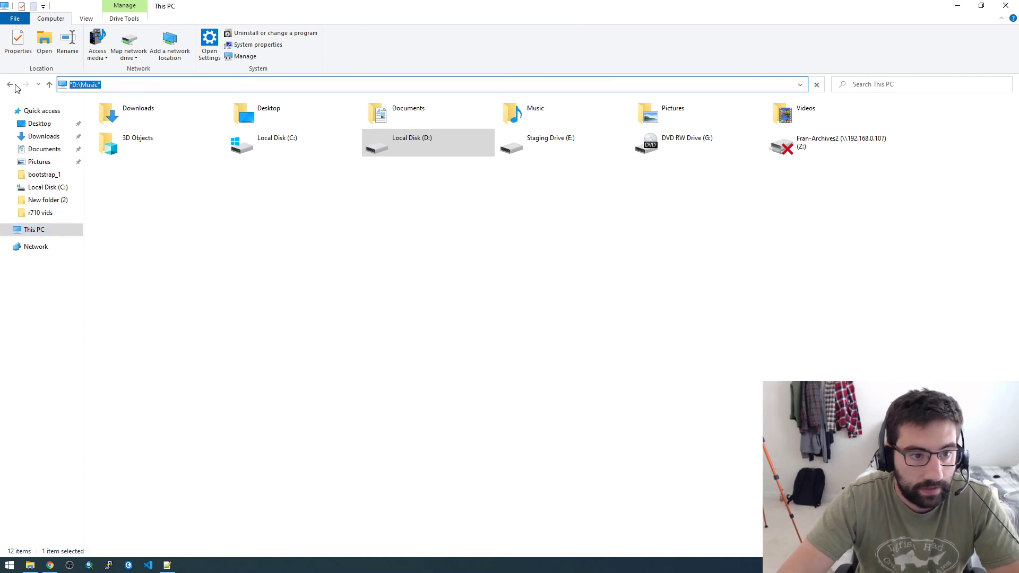
key(BackSpace)
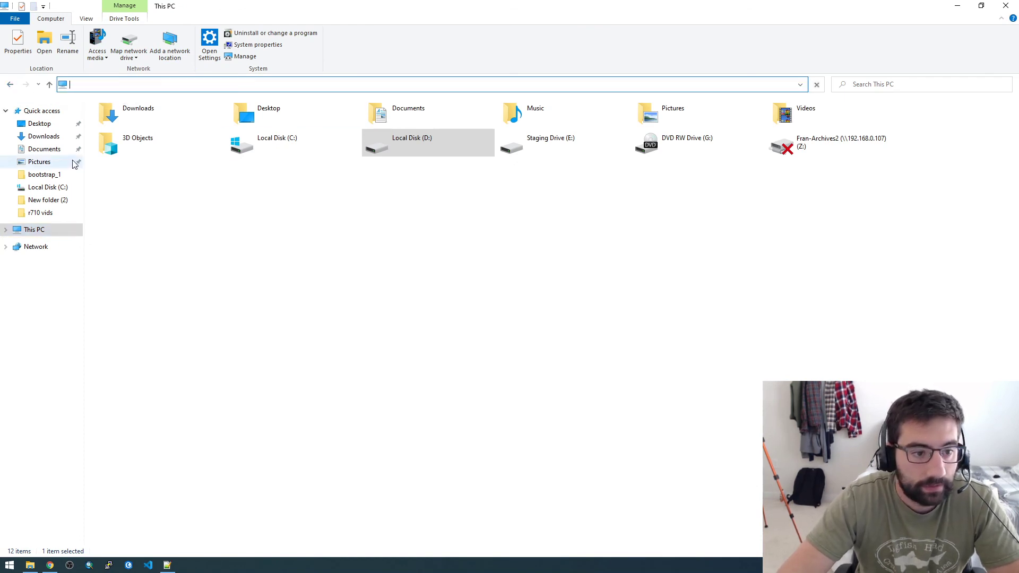
Open the network location \\192.168.0.139 in File Explorer, with the window restored to a smaller size over the browser.
text(\)
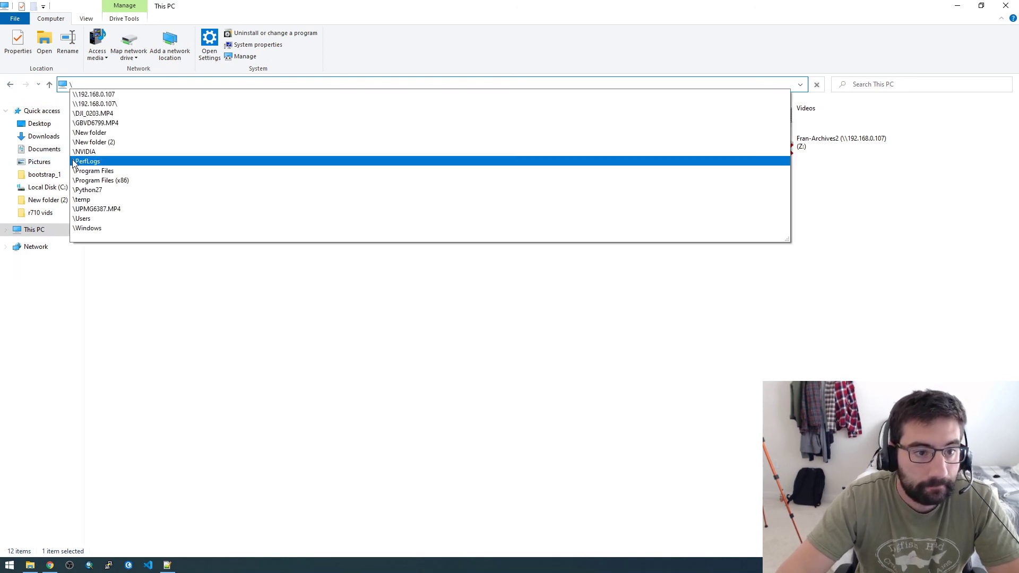
click(124, 96)
drag(186, 5, 372, 144)
click(307, 228)
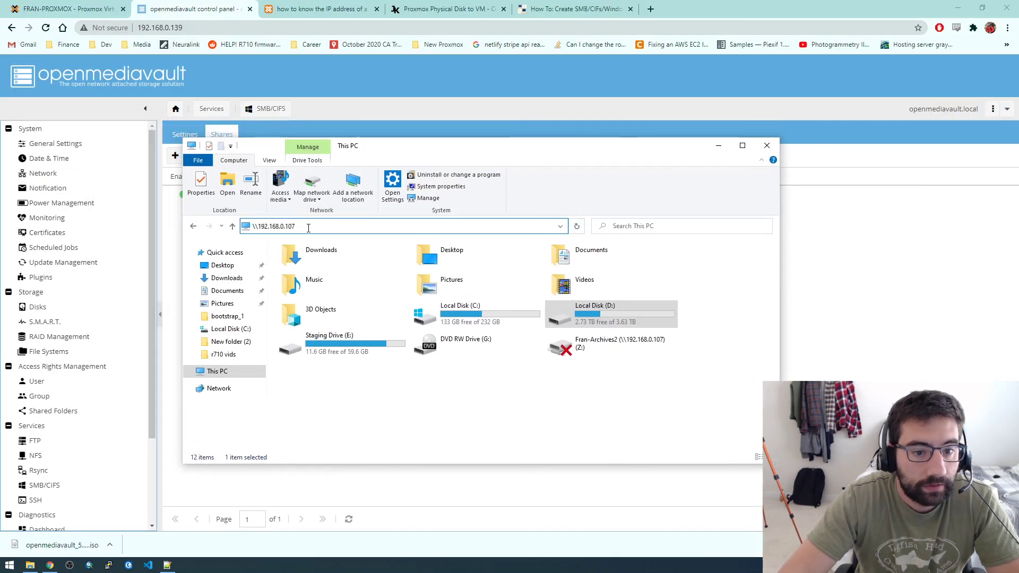
key(BackSpace)
key(BackSpace)
text(39)
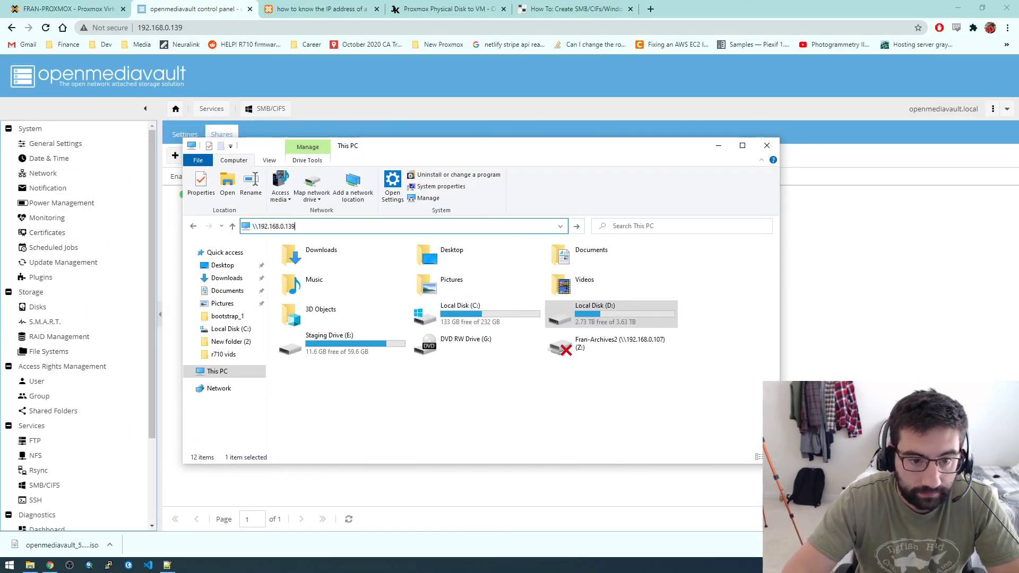
key(Return)
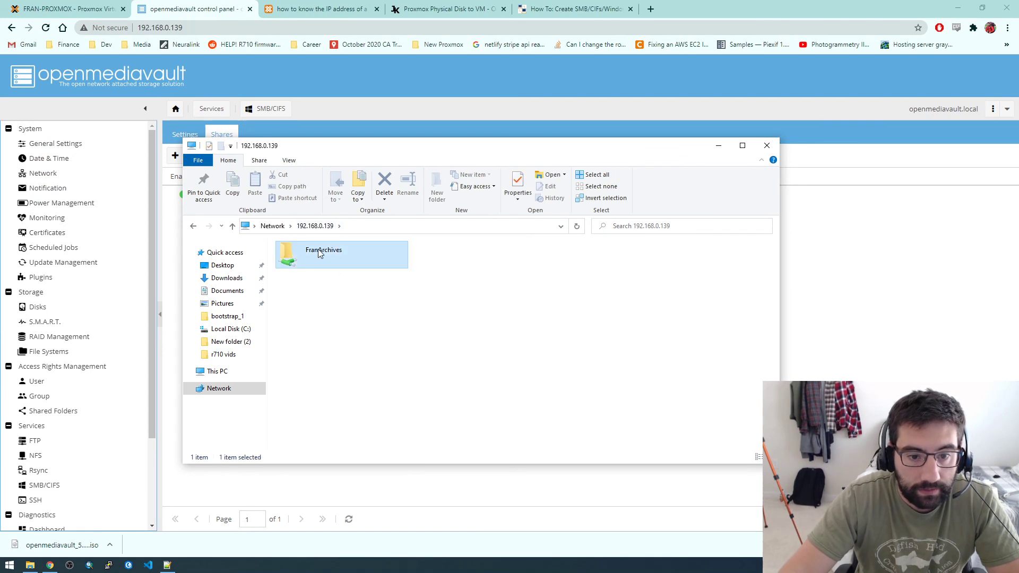
Map the FranArchives share as network drive Z:, replacing the remembered connection to \\192.168.0.107\Fran-Archives2.
right_click(318, 250)
click(360, 404)
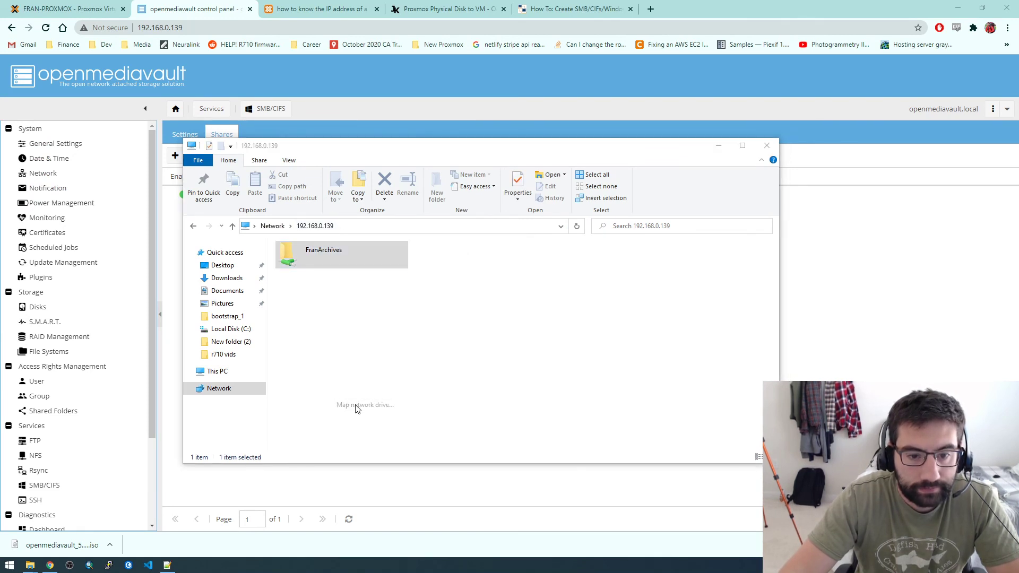
click(427, 322)
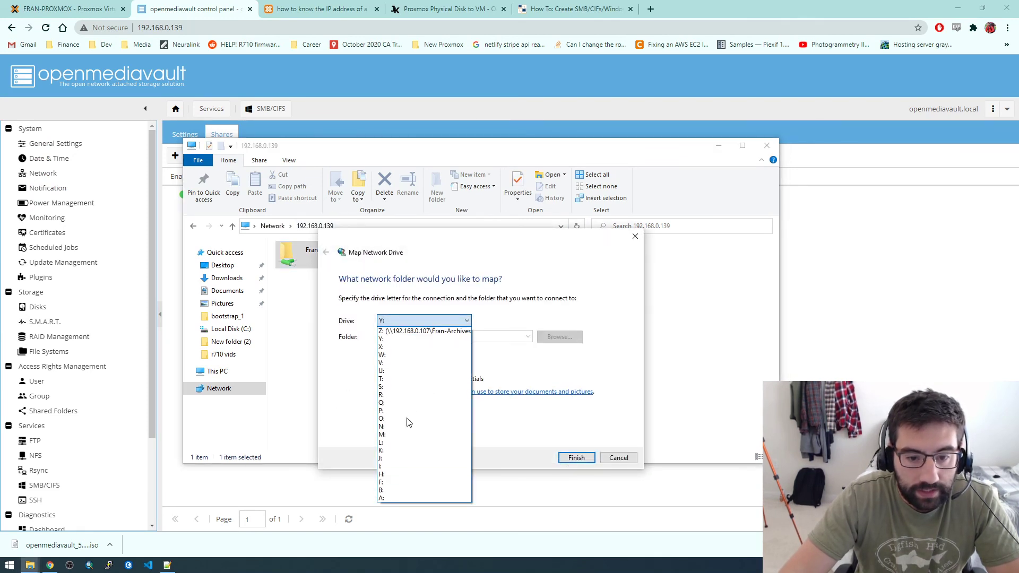
click(404, 331)
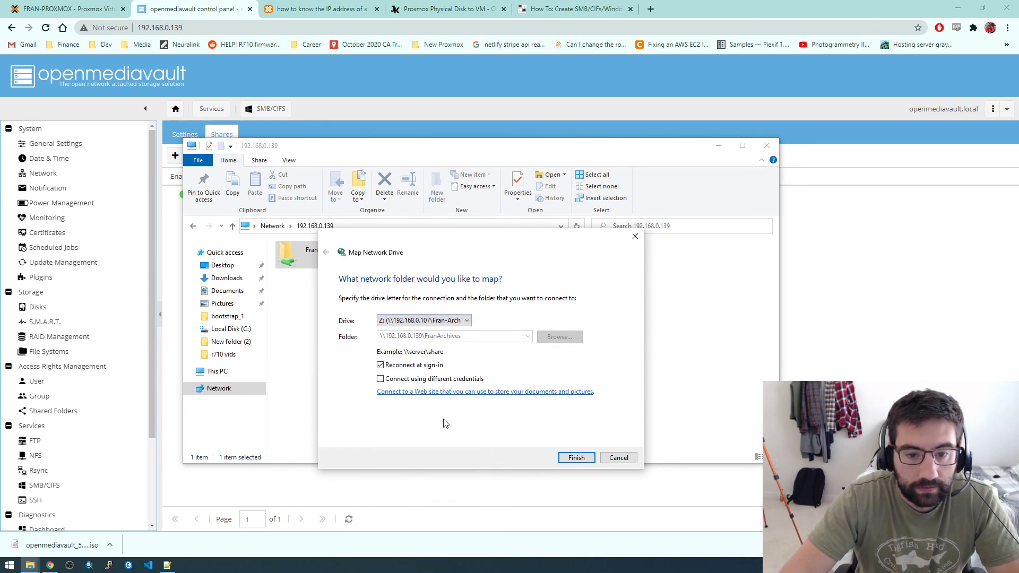
click(562, 457)
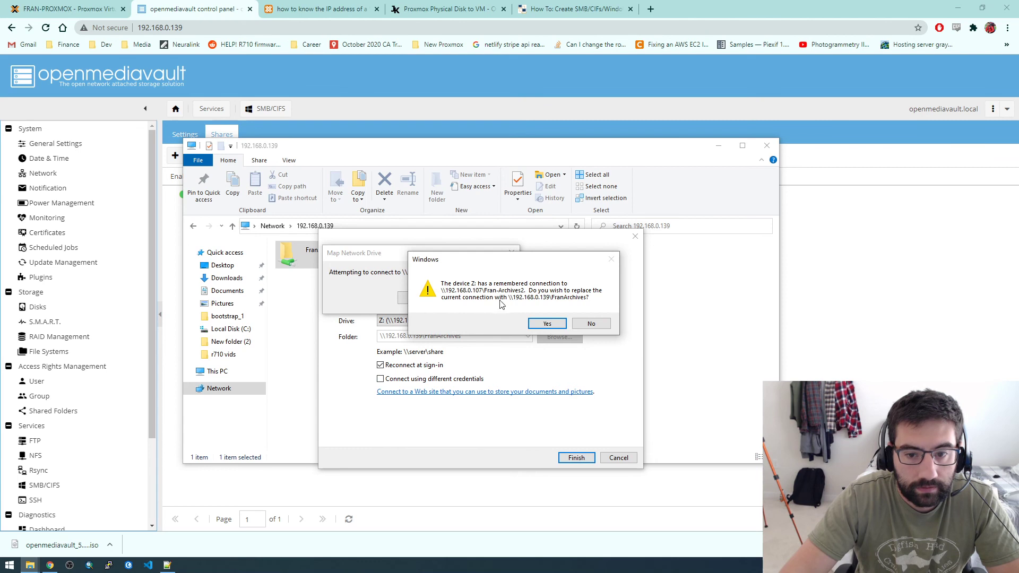
click(547, 324)
click(506, 326)
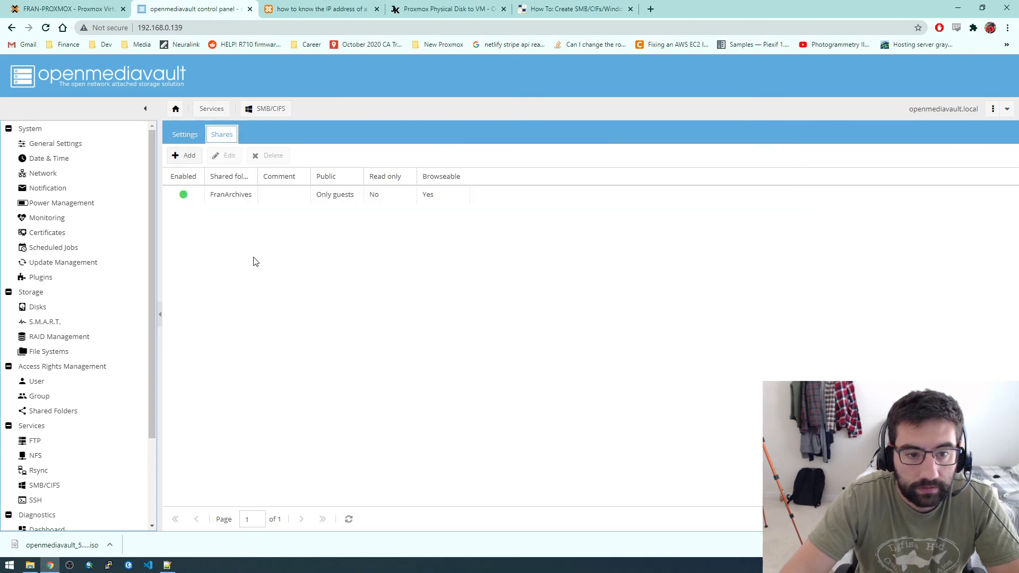
Paste the copied Music folder into the FranArchives share and move the copy progress window clear of the folder's contents.
click(30, 565)
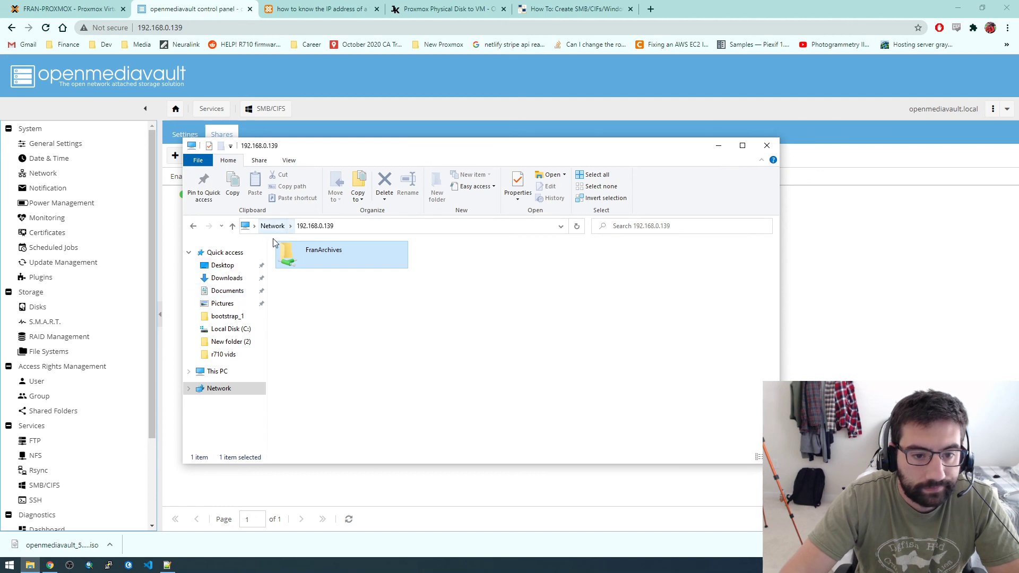
double_click(312, 258)
right_click(339, 285)
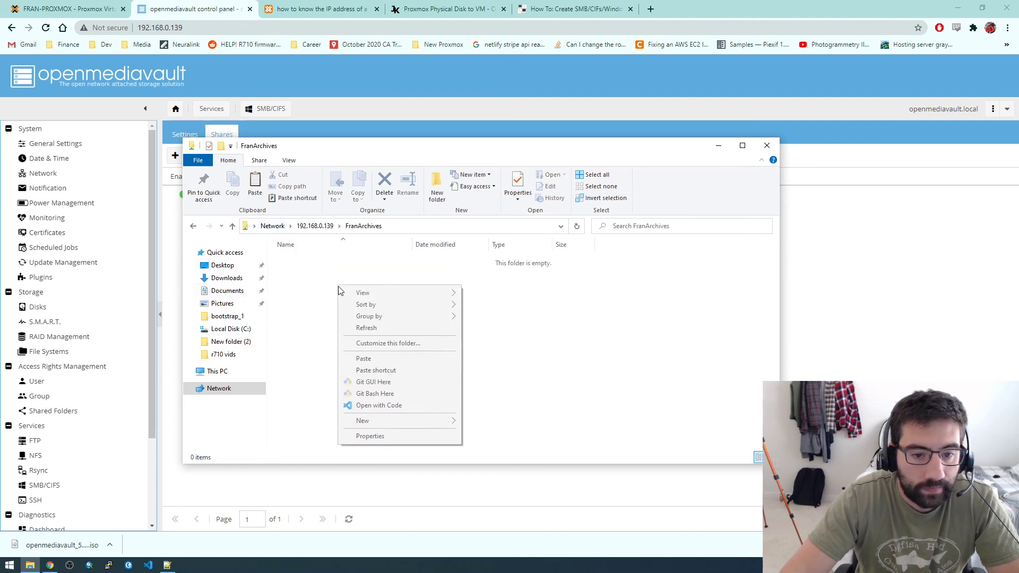
click(372, 360)
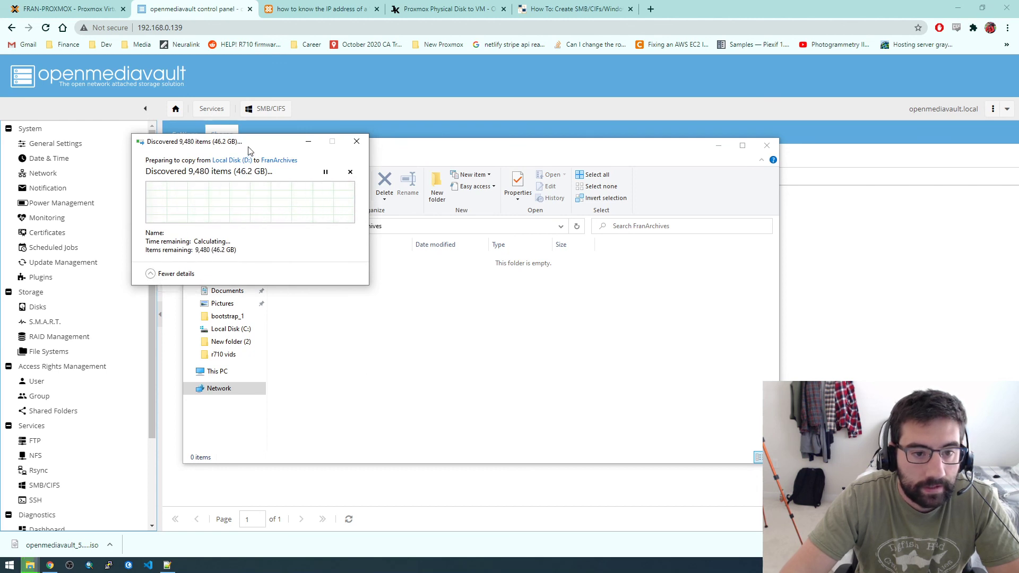
drag(252, 149, 276, 226)
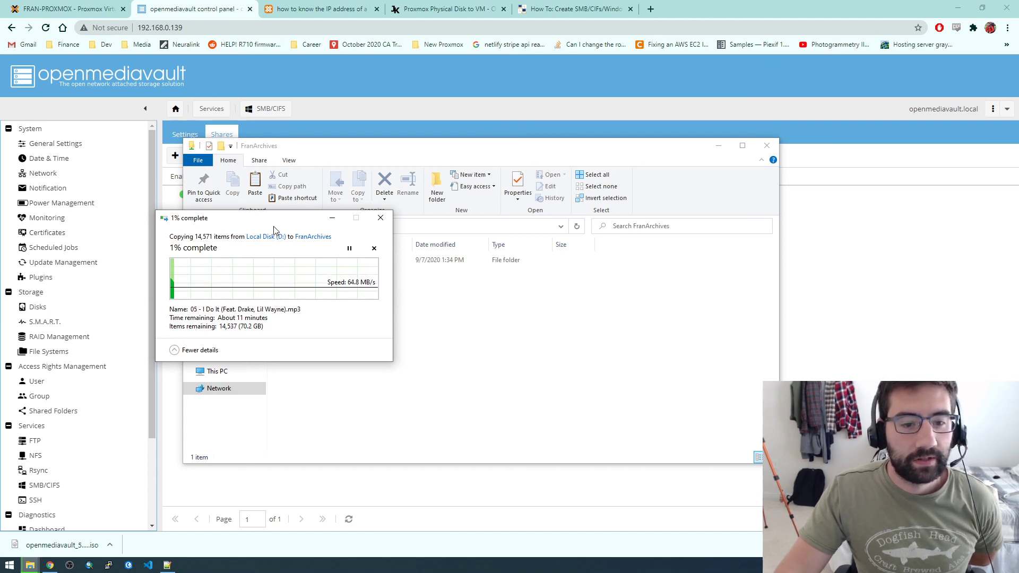
drag(272, 223, 412, 308)
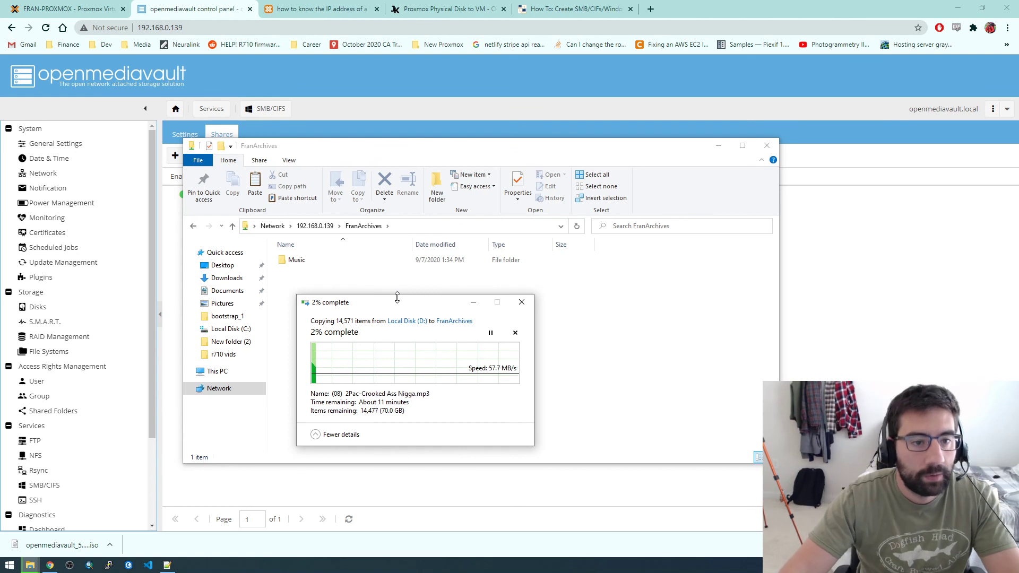
Close the three reference article tabs in the browser, keeping the Proxmox and openmediavault ones open.
middle_click(323, 9)
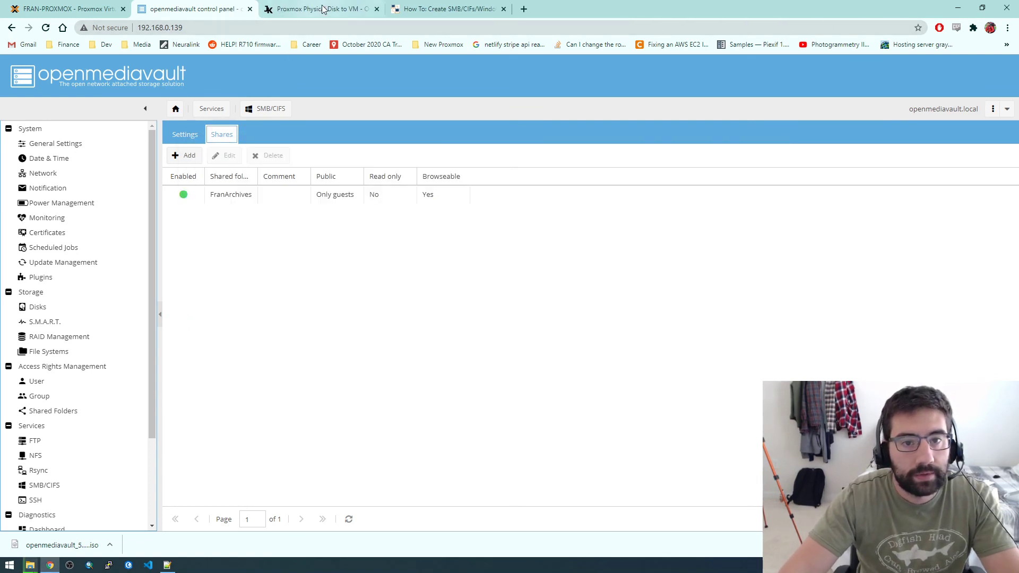
middle_click(323, 9)
middle_click(323, 9)
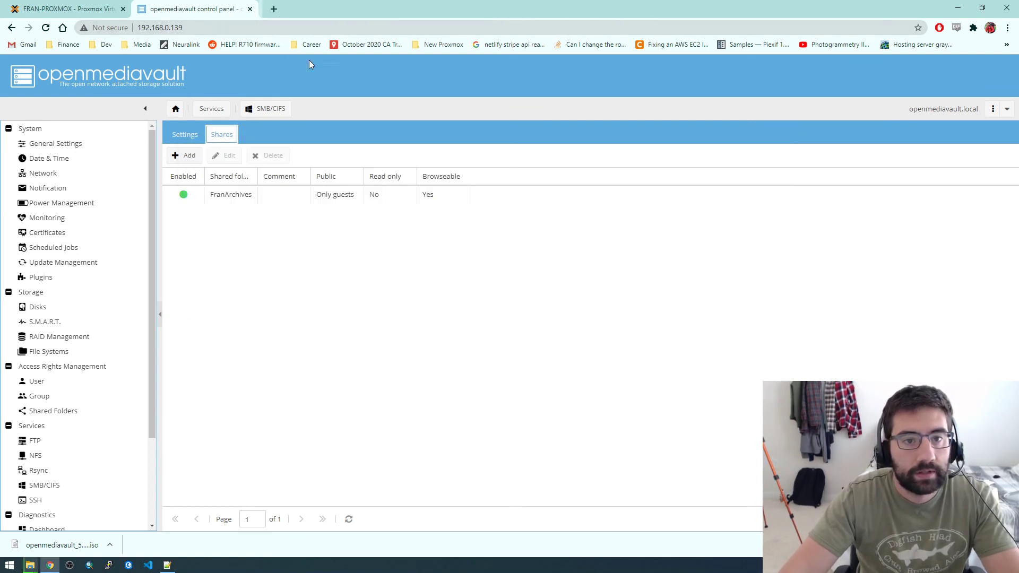
Open the System section of the openmediavault control panel and look through its navigation tree.
click(30, 129)
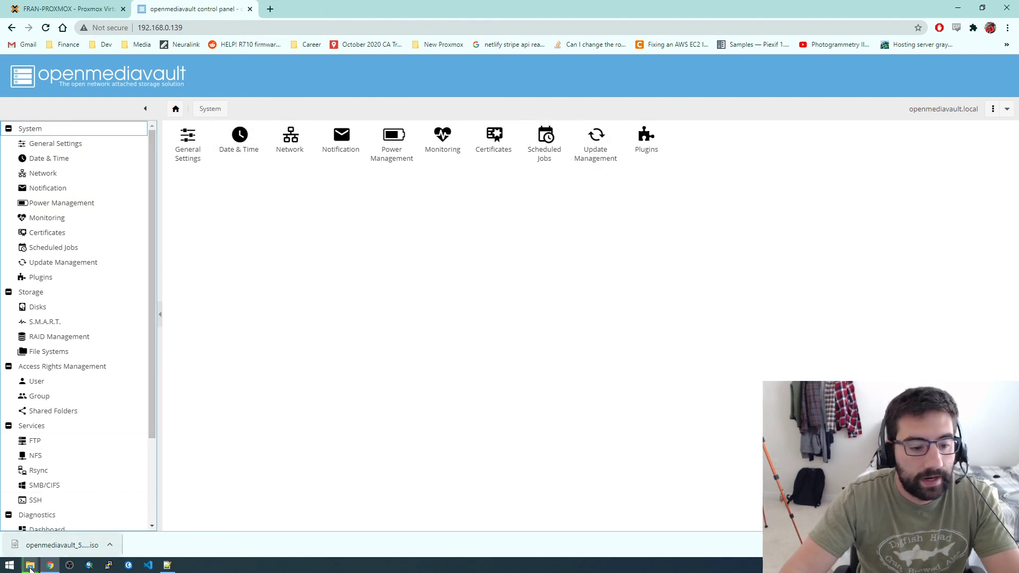
mouse_move(30, 565)
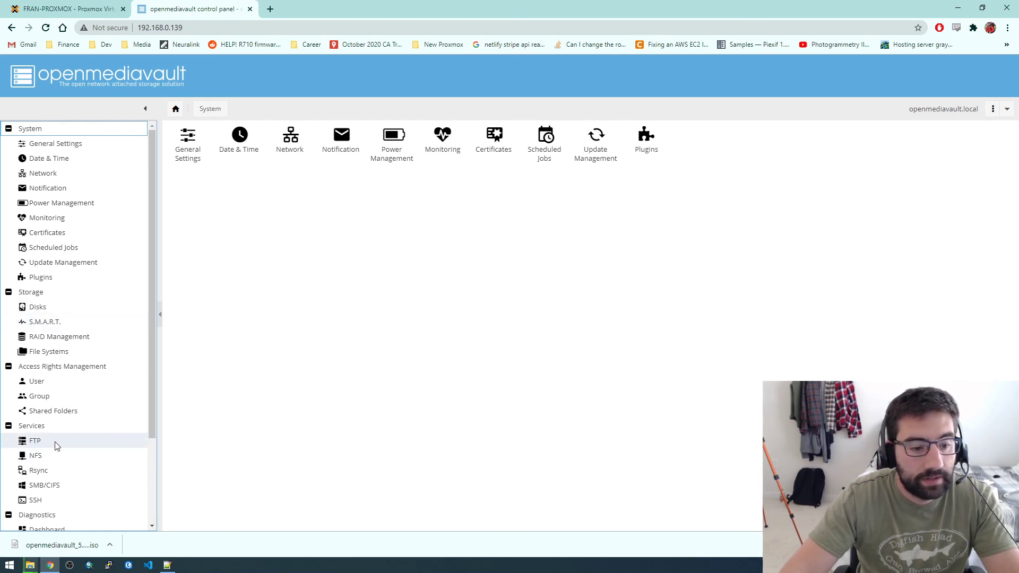
scroll(61, 477, down, 2)
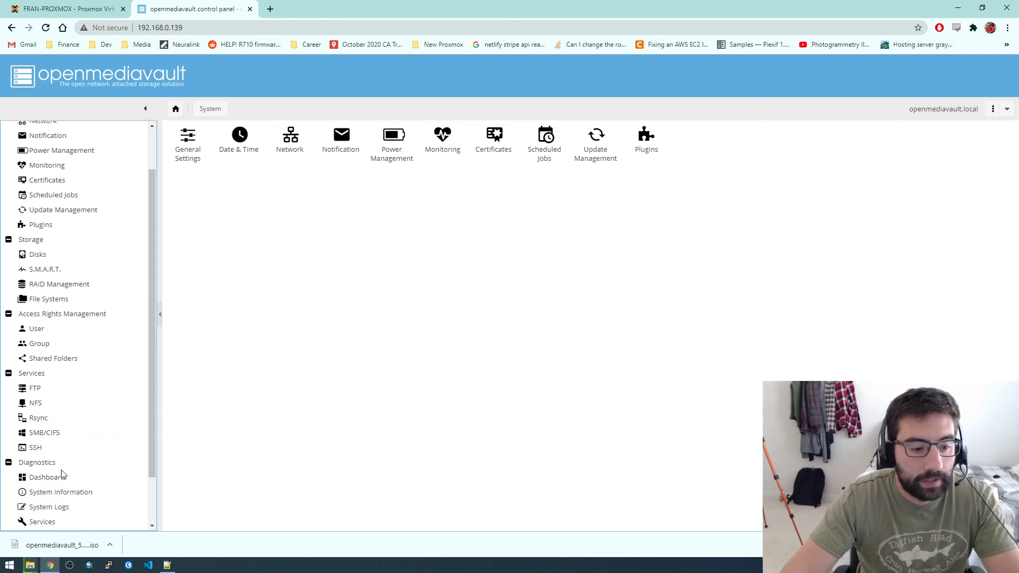
scroll(77, 419, up, 3)
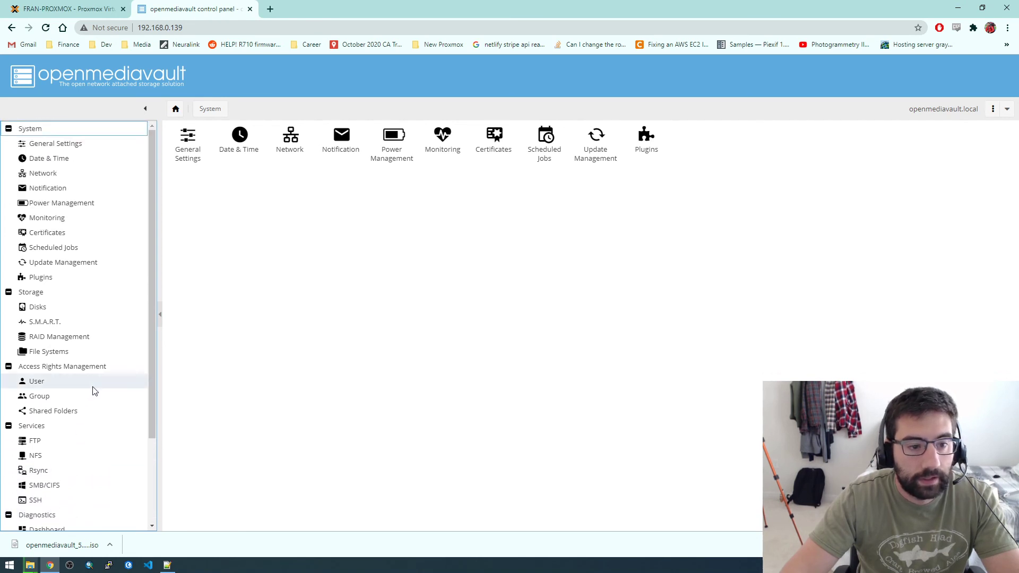